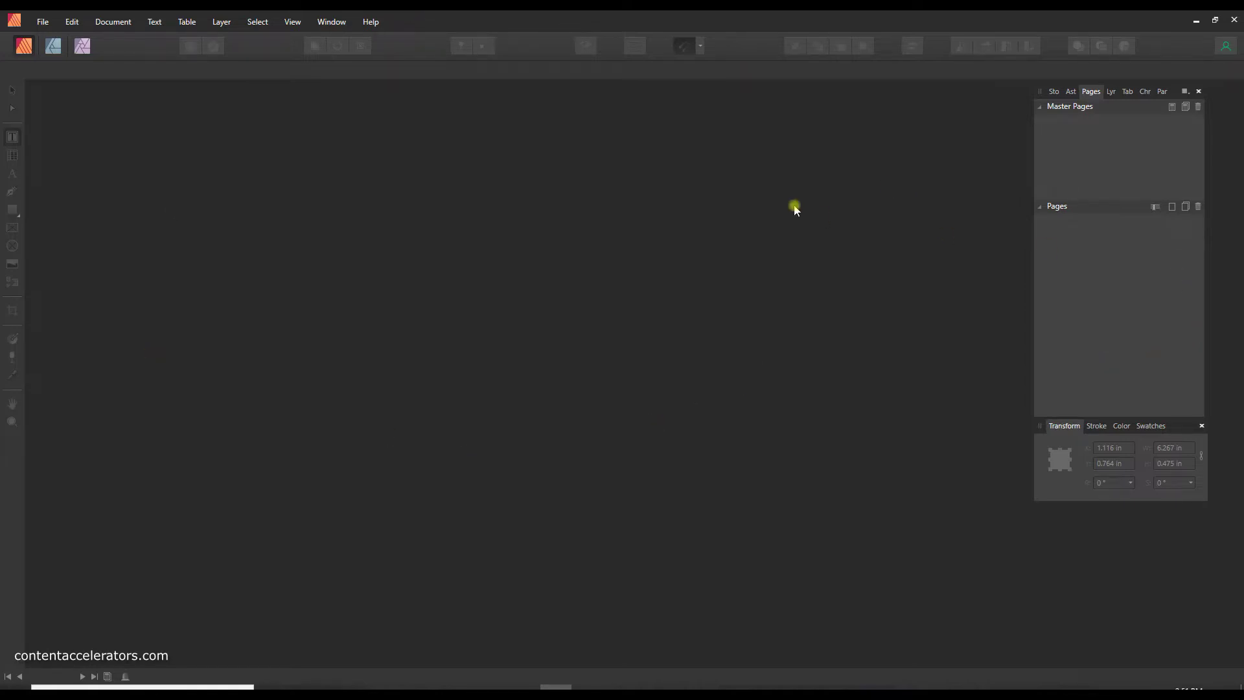
Create a one-page 8.5 × 11 in portrait document from the Printables Portrait preset
{"action": "left_click", "coordinate": [42, 22]}
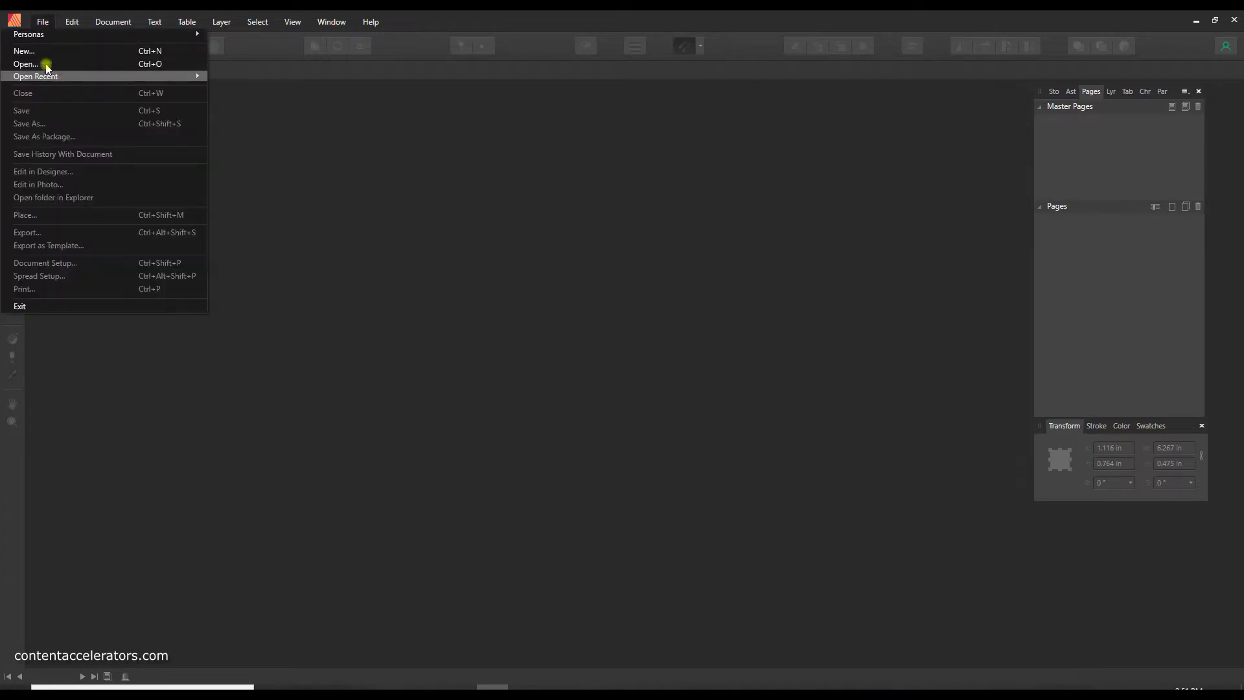
{"action": "left_click", "coordinate": [45, 57]}
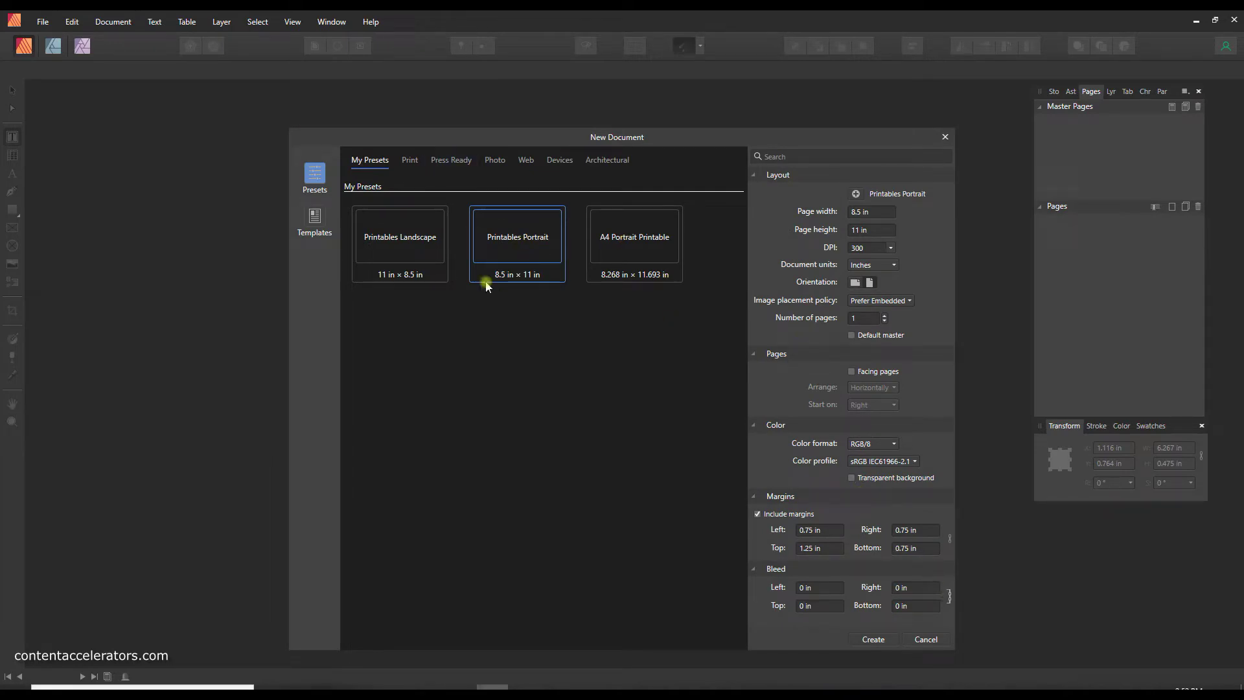
{"action": "left_click", "coordinate": [872, 640]}
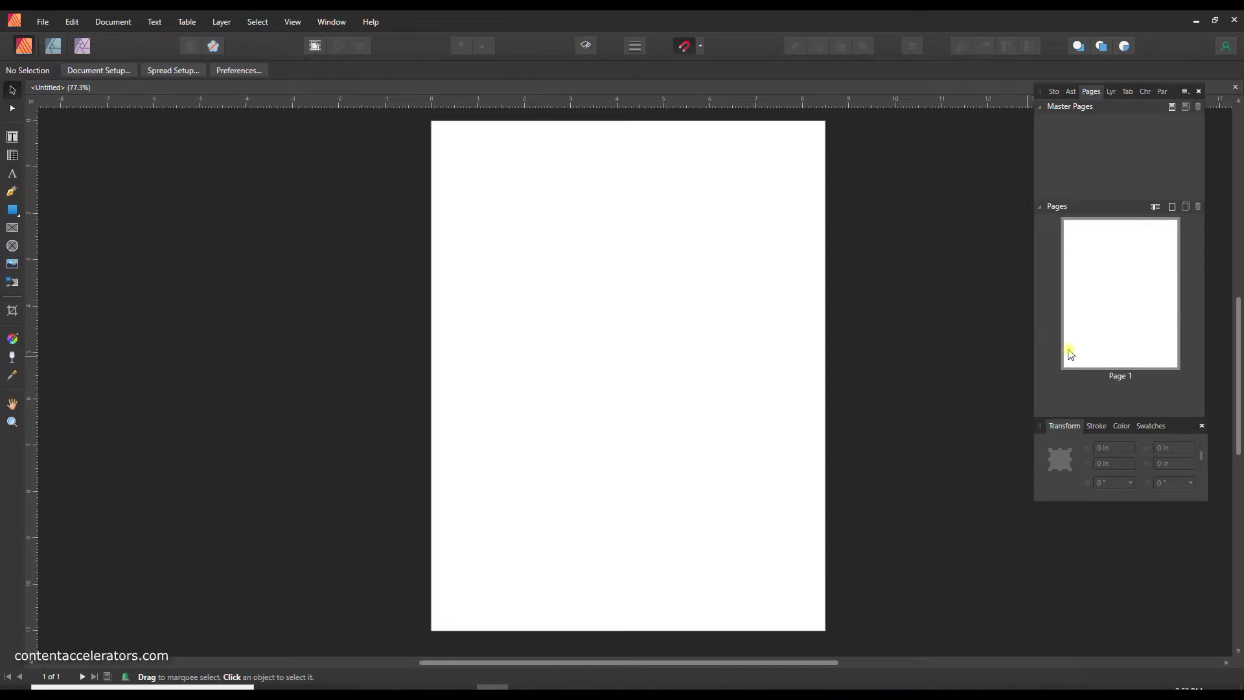
Add master page Master A at Letter (ANSI A) 8.5 × 11 in portrait
{"action": "left_click", "coordinate": [1172, 108]}
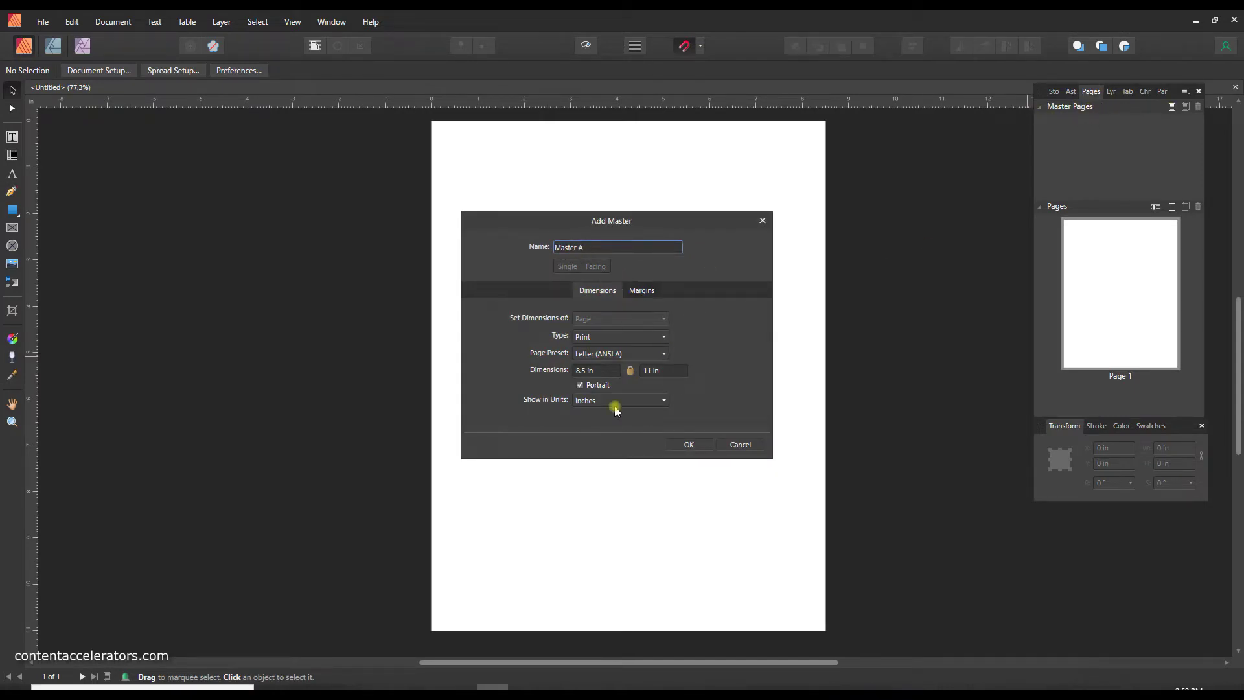
{"action": "left_click", "coordinate": [687, 444]}
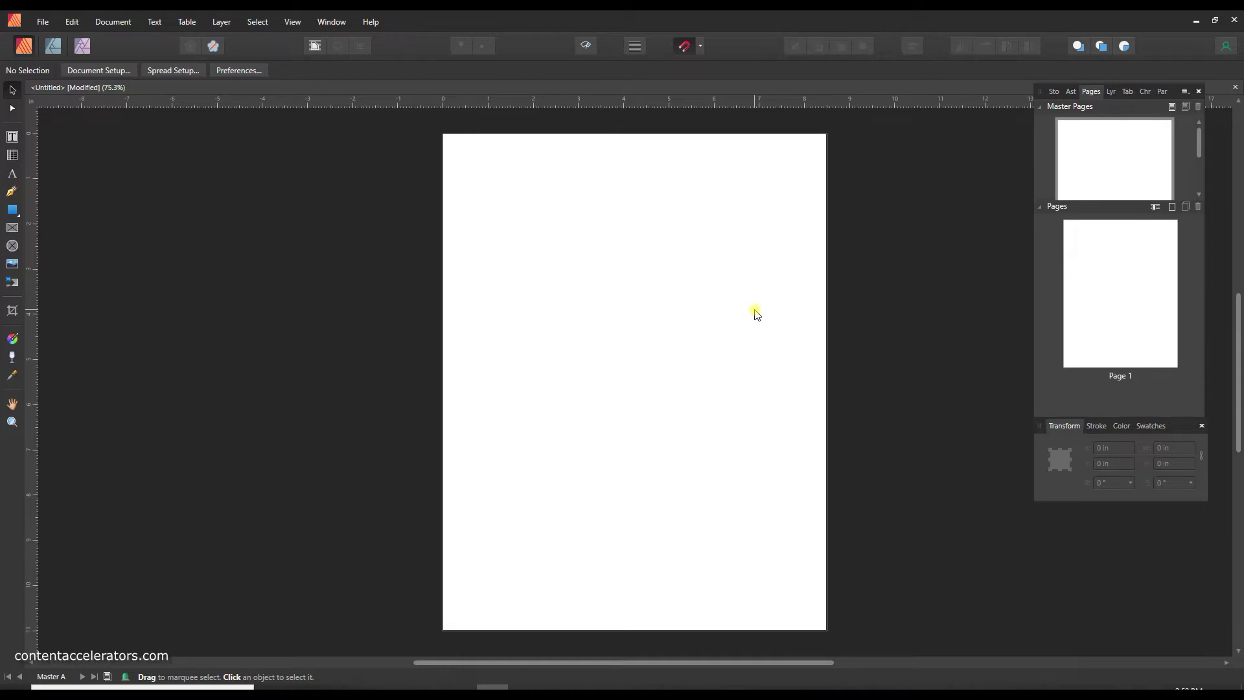
{"action": "left_click", "coordinate": [11, 193]}
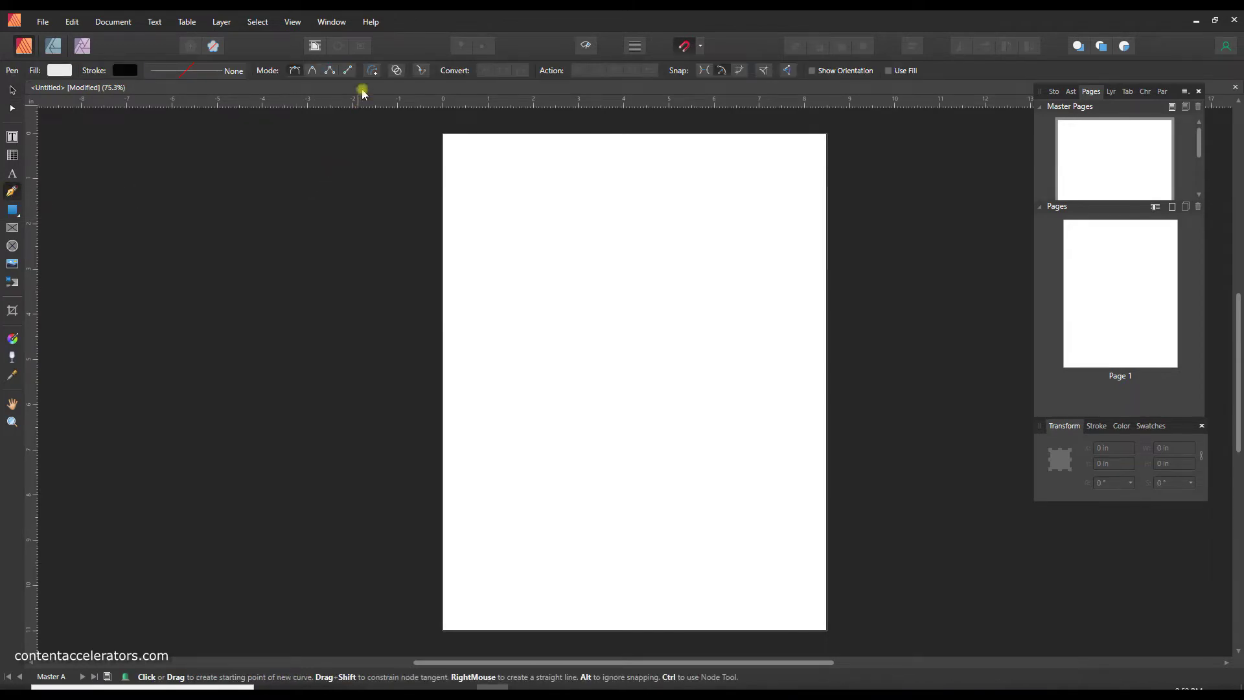
Draw a straight 6.712 in horizontal rule near the top of Master A with 0.6 pt stroke
{"action": "left_click", "coordinate": [349, 70]}
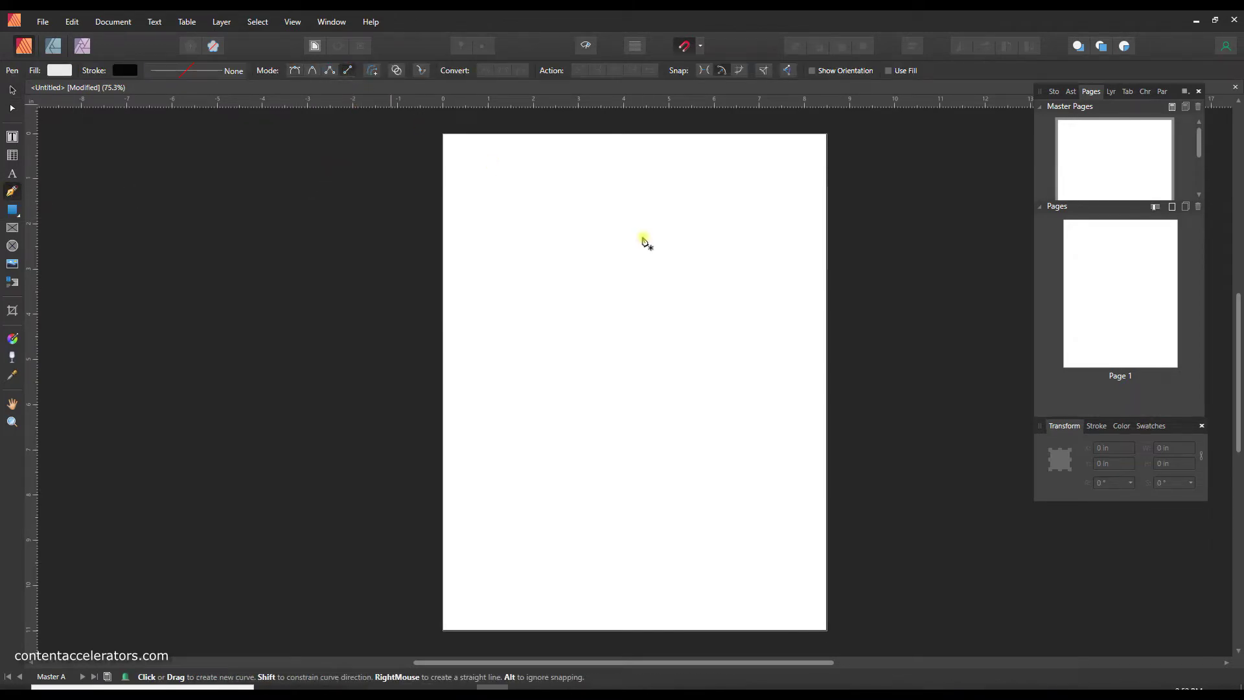
{"action": "left_click", "coordinate": [481, 224]}
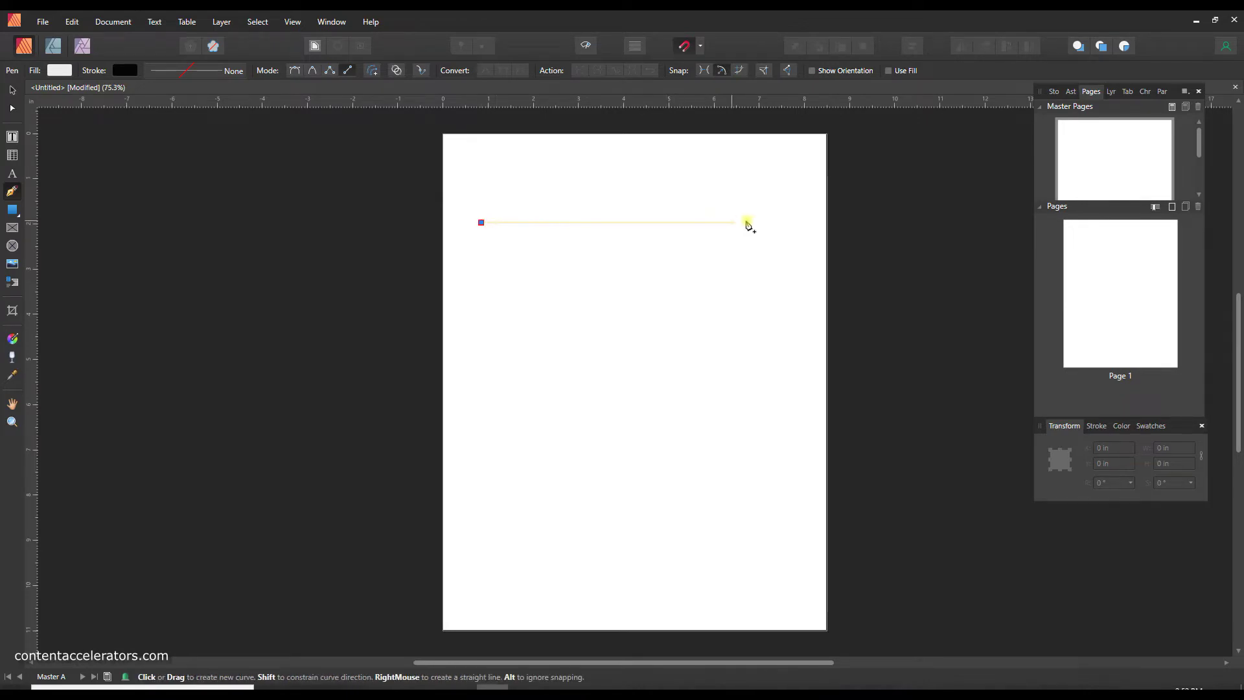
{"action": "left_click", "coordinate": [785, 223]}
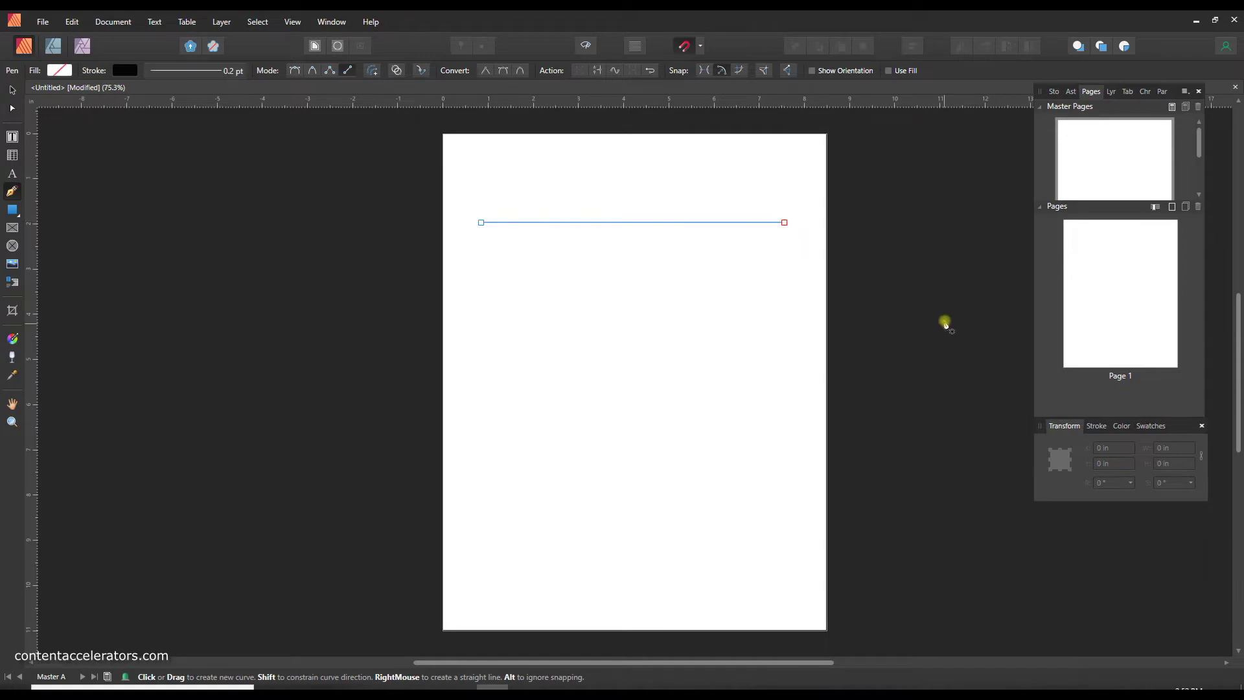
{"action": "left_click", "coordinate": [207, 77]}
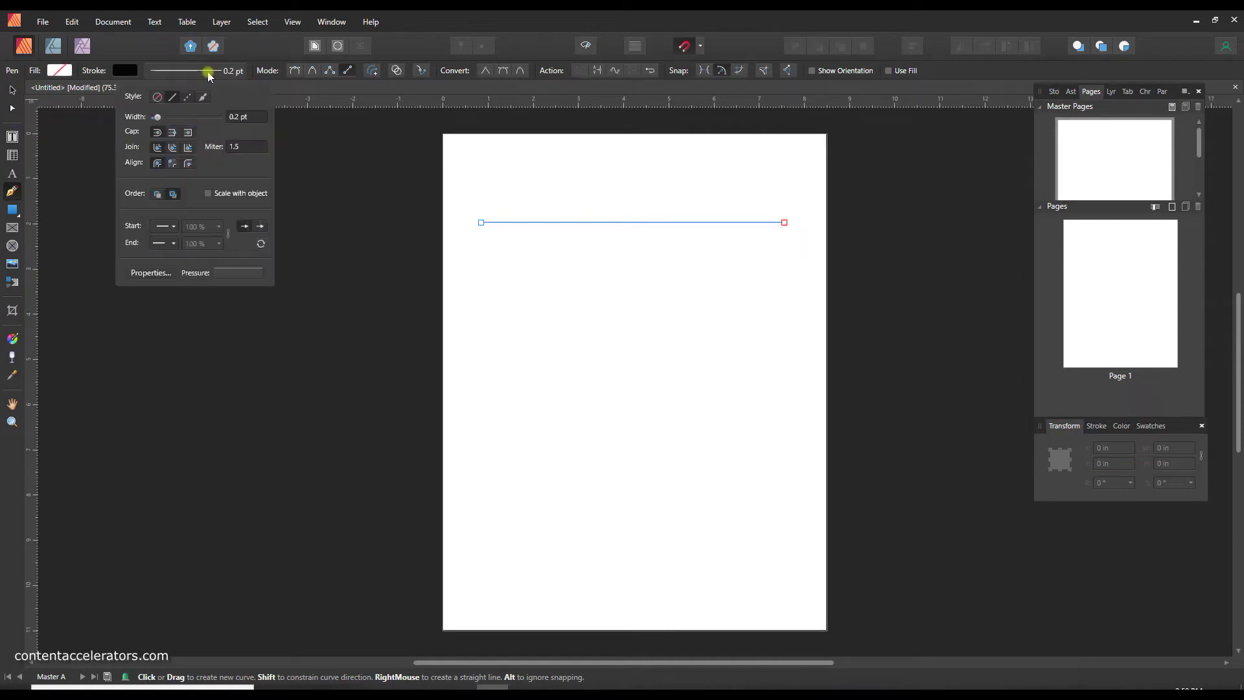
{"action": "left_click", "coordinate": [250, 117]}
{"action": "type", "text": "0.6"}
{"action": "key", "text": "Return"}
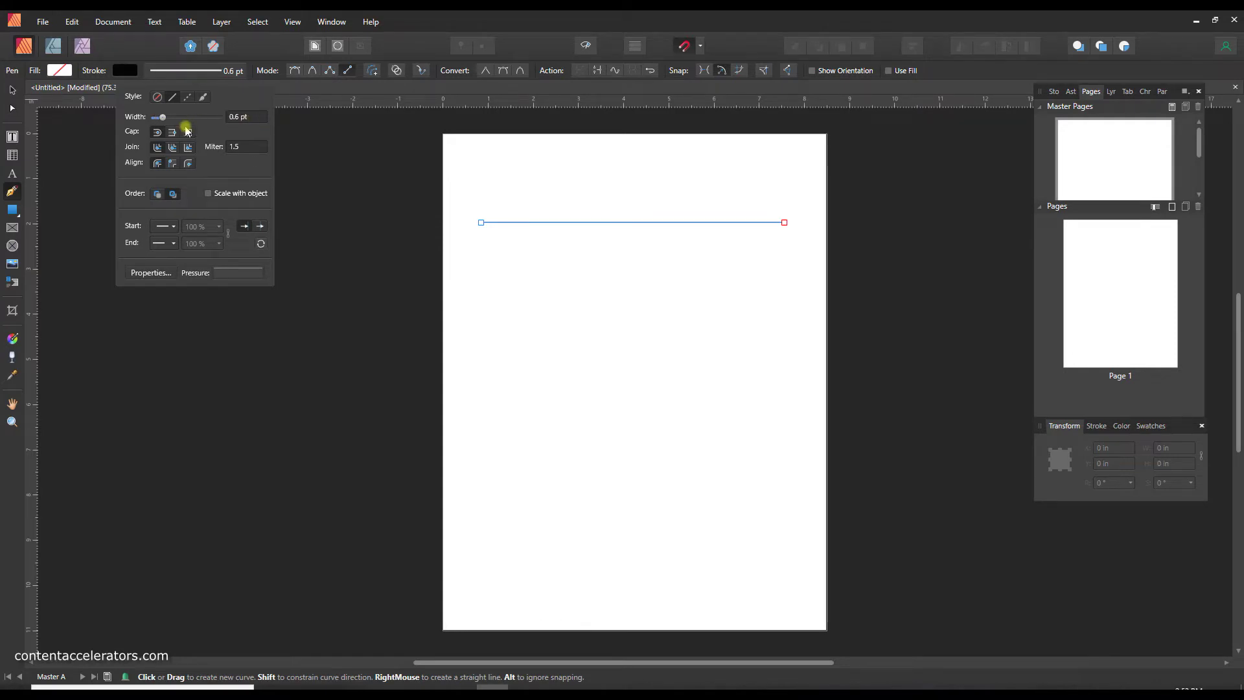
{"action": "left_click", "coordinate": [12, 90]}
Duplicate the rule in place with Ctrl+J
{"action": "key", "text": "v"}
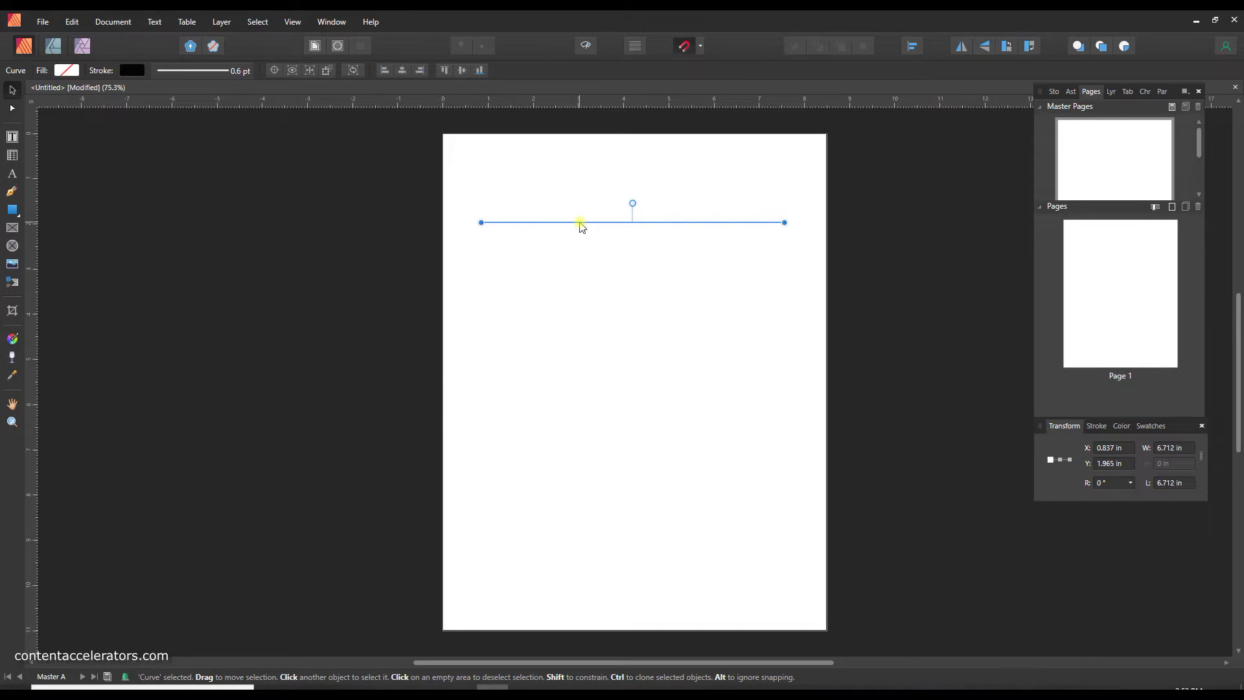
{"action": "key", "text": "ctrl+j"}
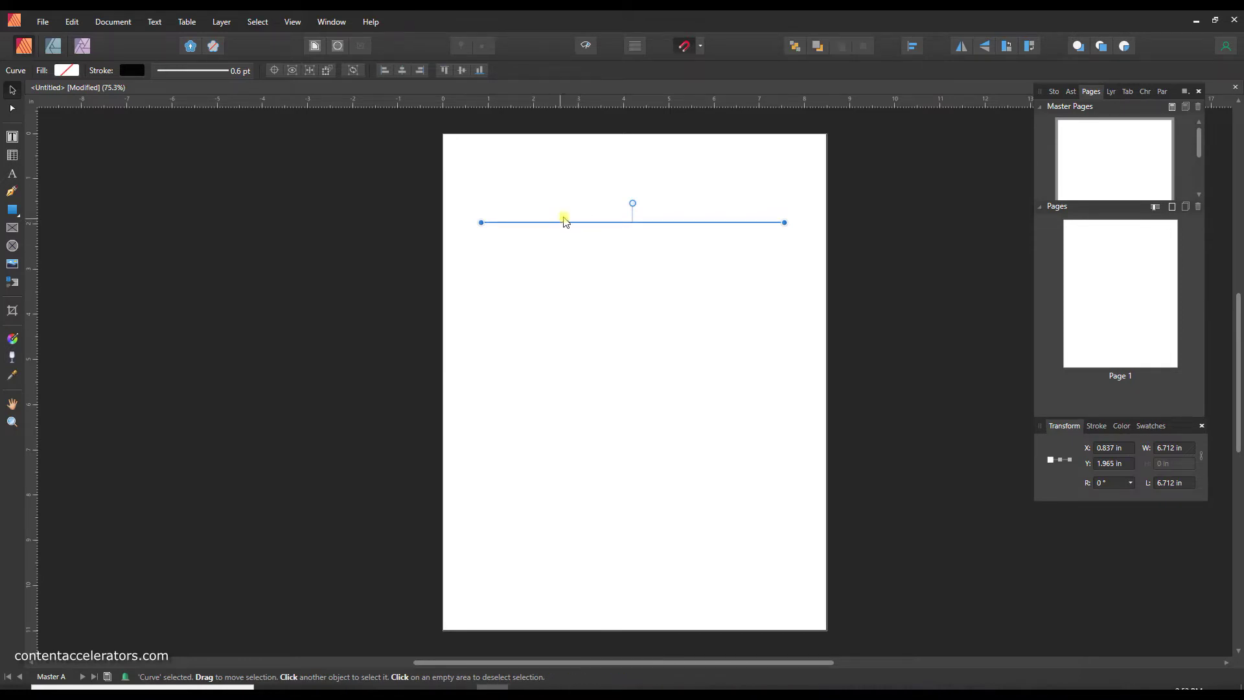
{"action": "left_click_drag", "start_coordinate": [592, 227], "coordinate": [595, 228]}
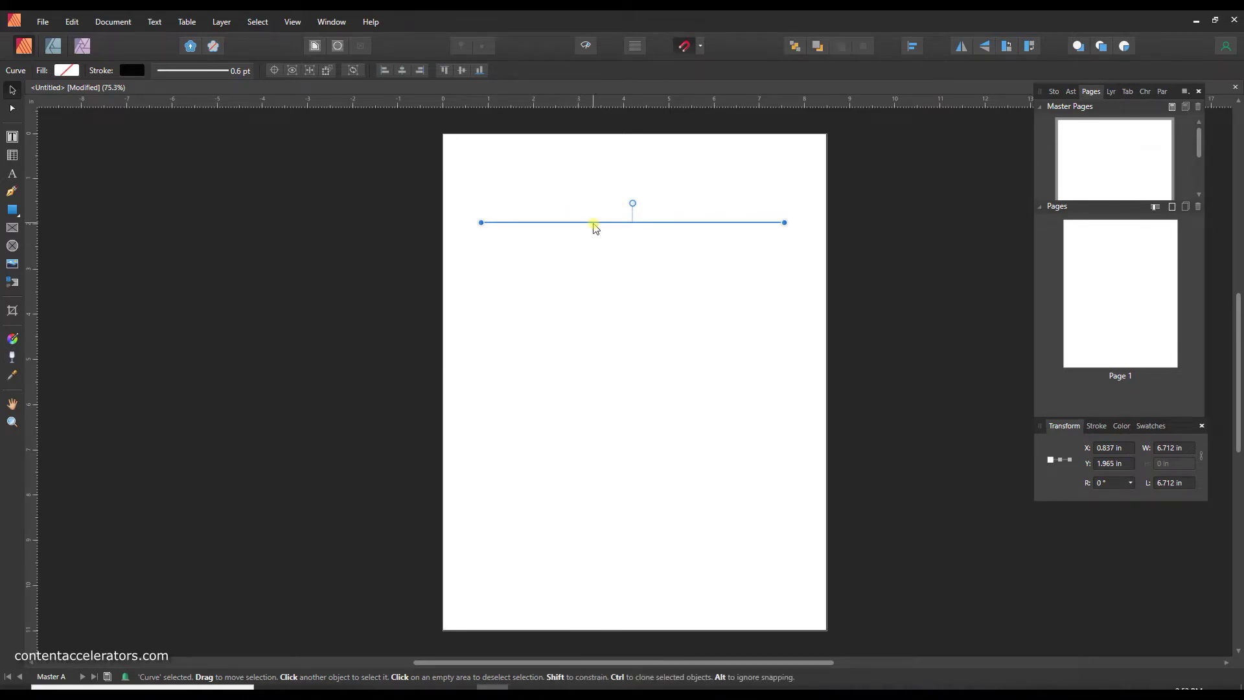
{"action": "left_click", "coordinate": [1124, 463]}
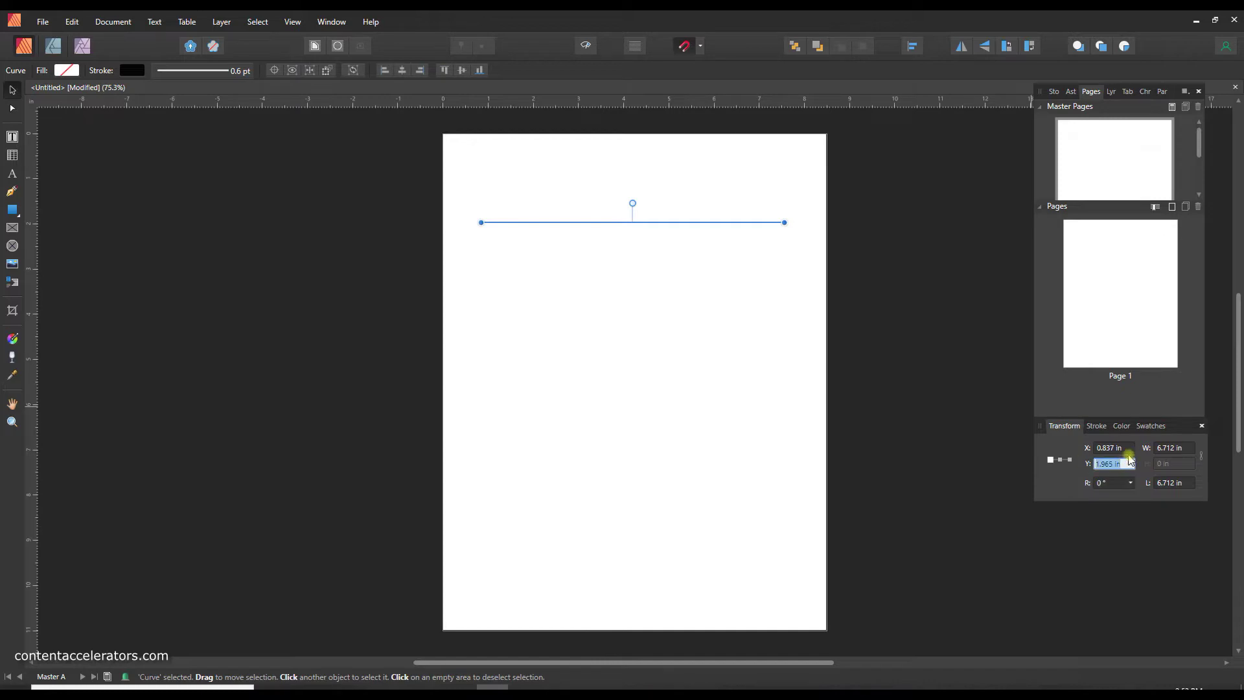
Move the duplicate rule 0.3 in lower by adding +.30 to its Y position
{"action": "left_click", "coordinate": [1131, 462]}
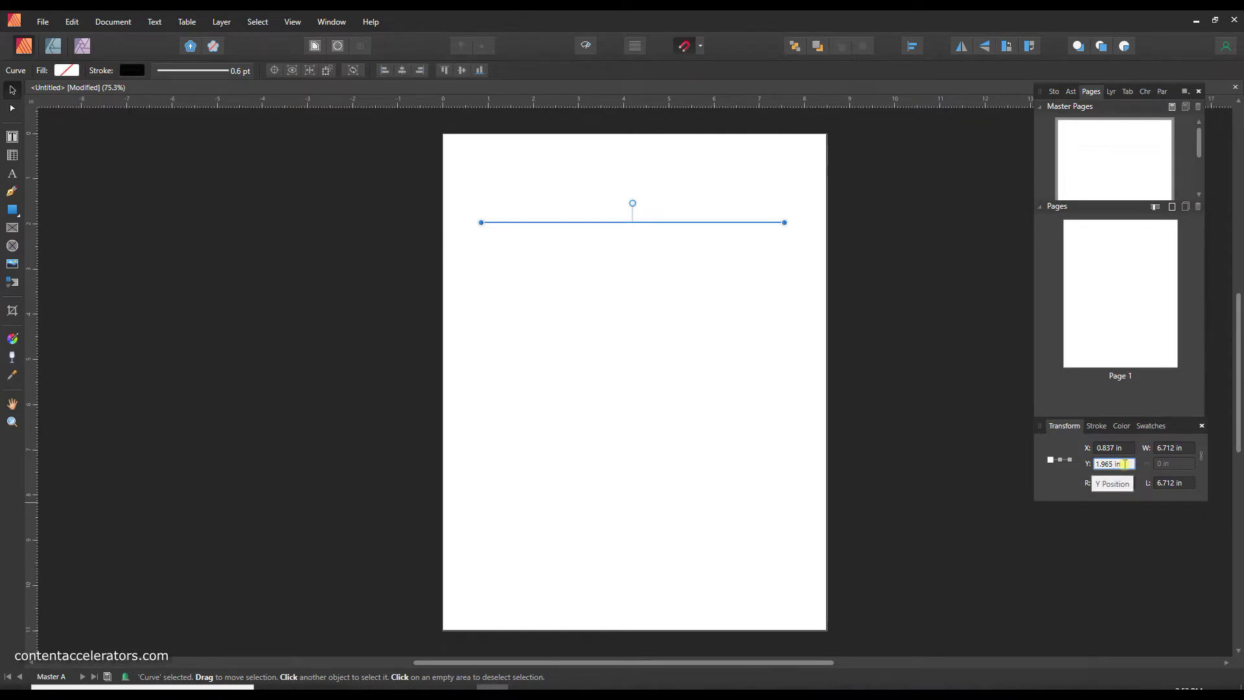
{"action": "type", "text": "+.30"}
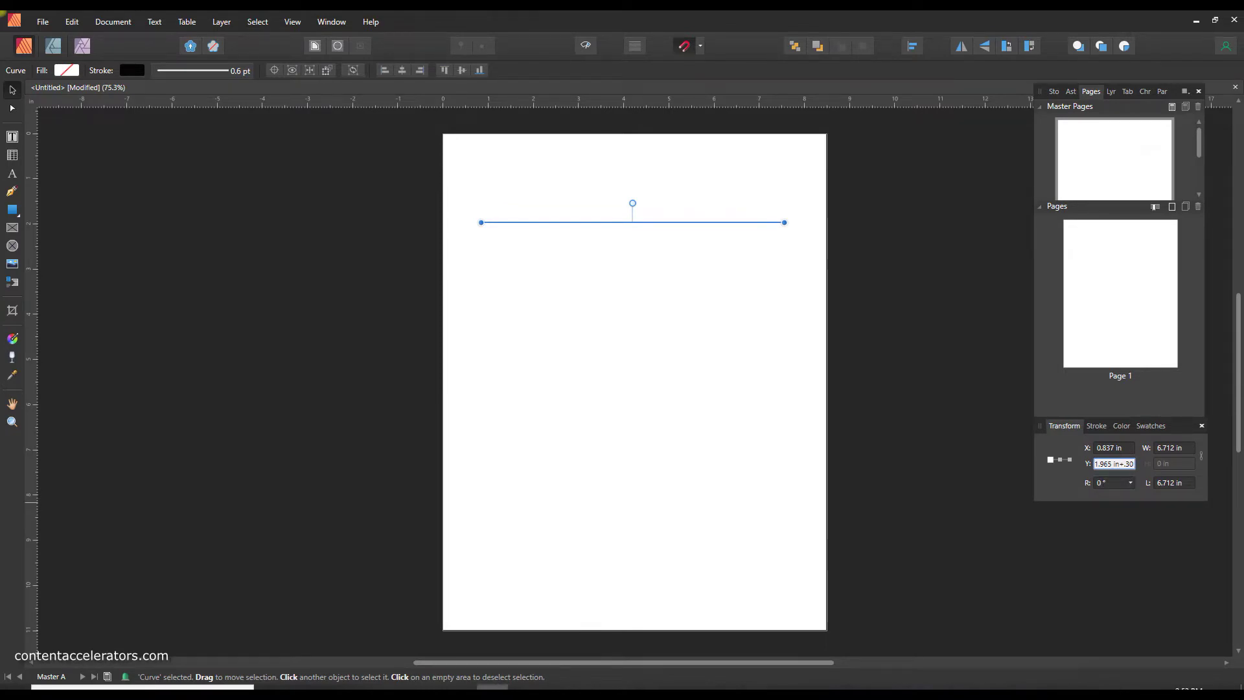
{"action": "key", "text": "Return"}
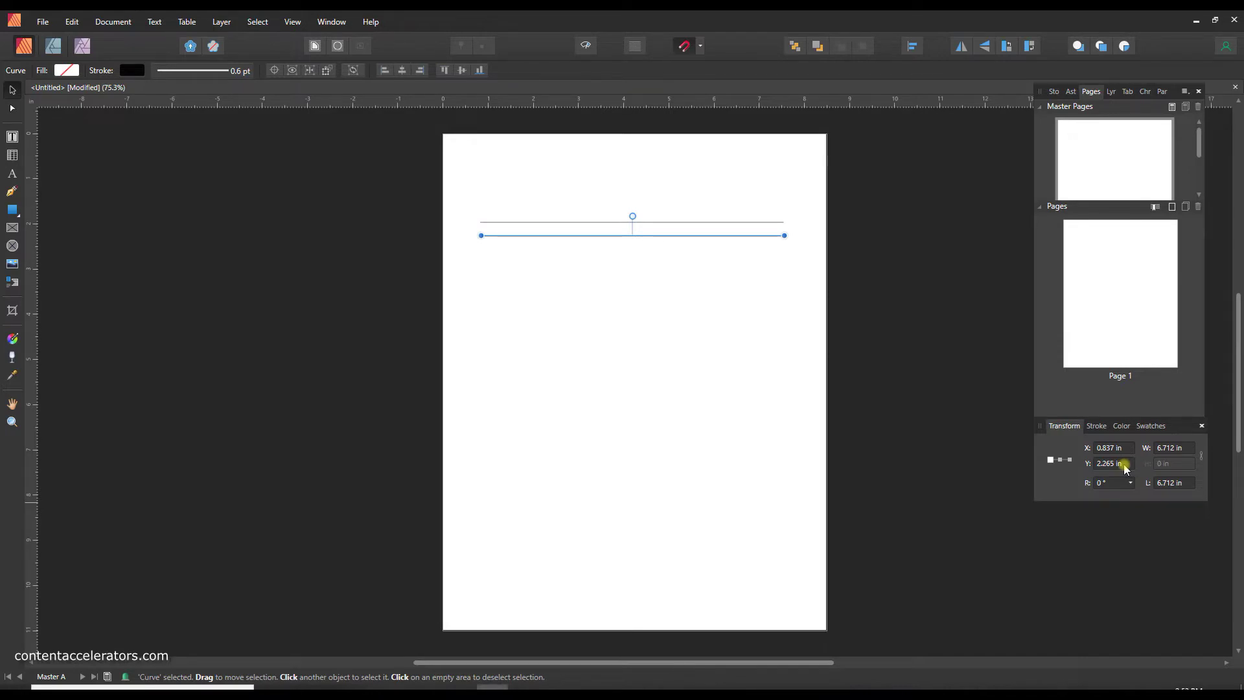
Repeat duplicate-and-move to add ruled lines 0.3 in apart down to 10.07 in
{"action": "key", "text": "ctrl+j"}
{"action": "key", "text": "ctrl+j"}
{"action": "key", "text": "ctrl+j"}
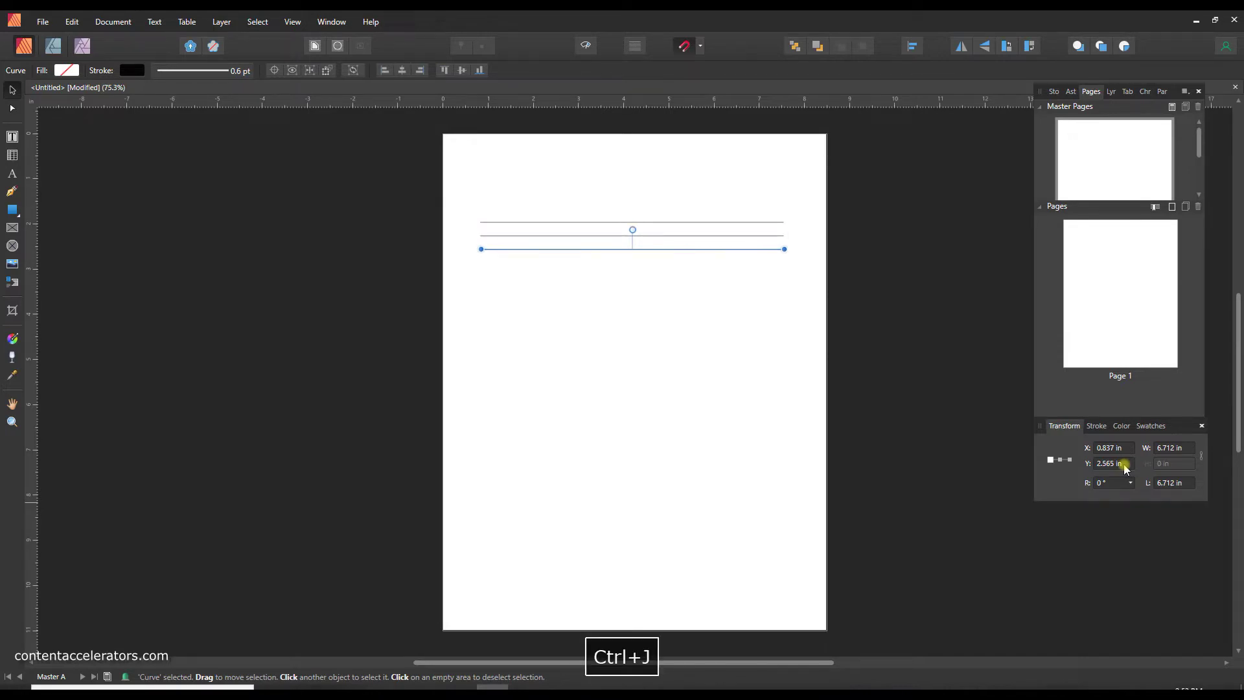
{"action": "key", "text": "ctrl+j"}
{"action": "key", "text": "ctrl+j"}
{"action": "key", "text": "ctrl+j"}
{"action": "key", "text": "ctrl+j"}
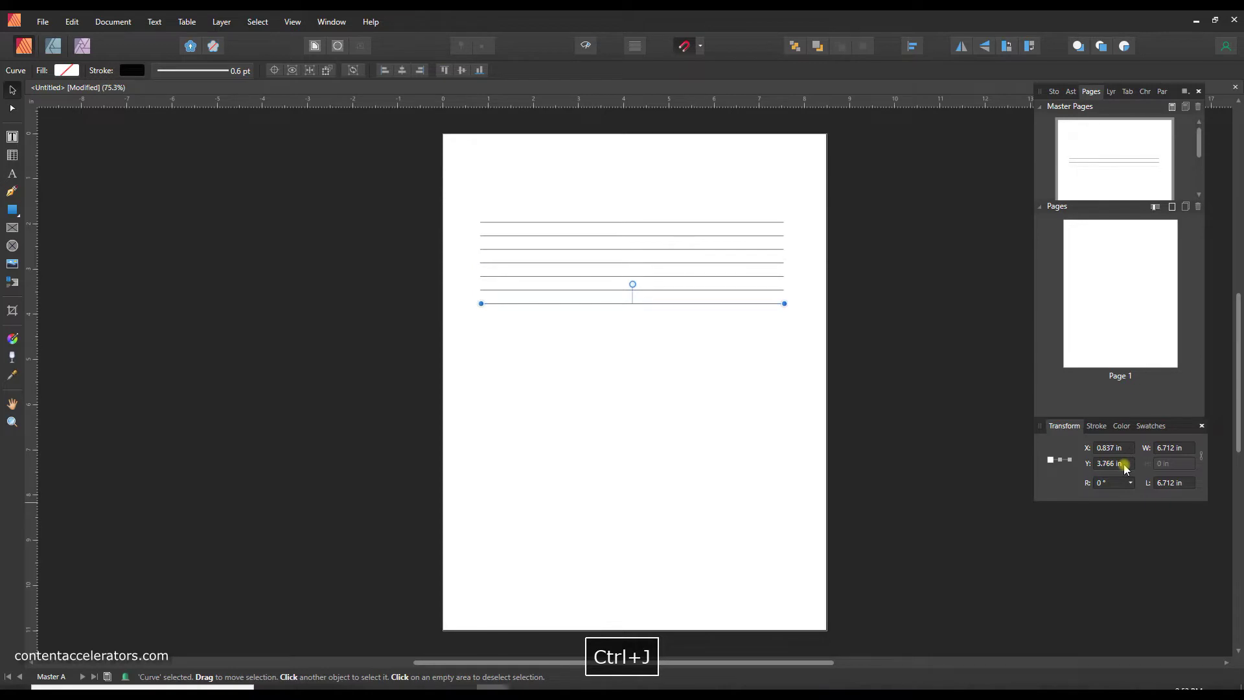
{"action": "key", "text": "ctrl+j"}
{"action": "key", "text": "ctrl+j"}
{"action": "key", "text": "ctrl+j"}
{"action": "key", "text": "ctrl+j"}
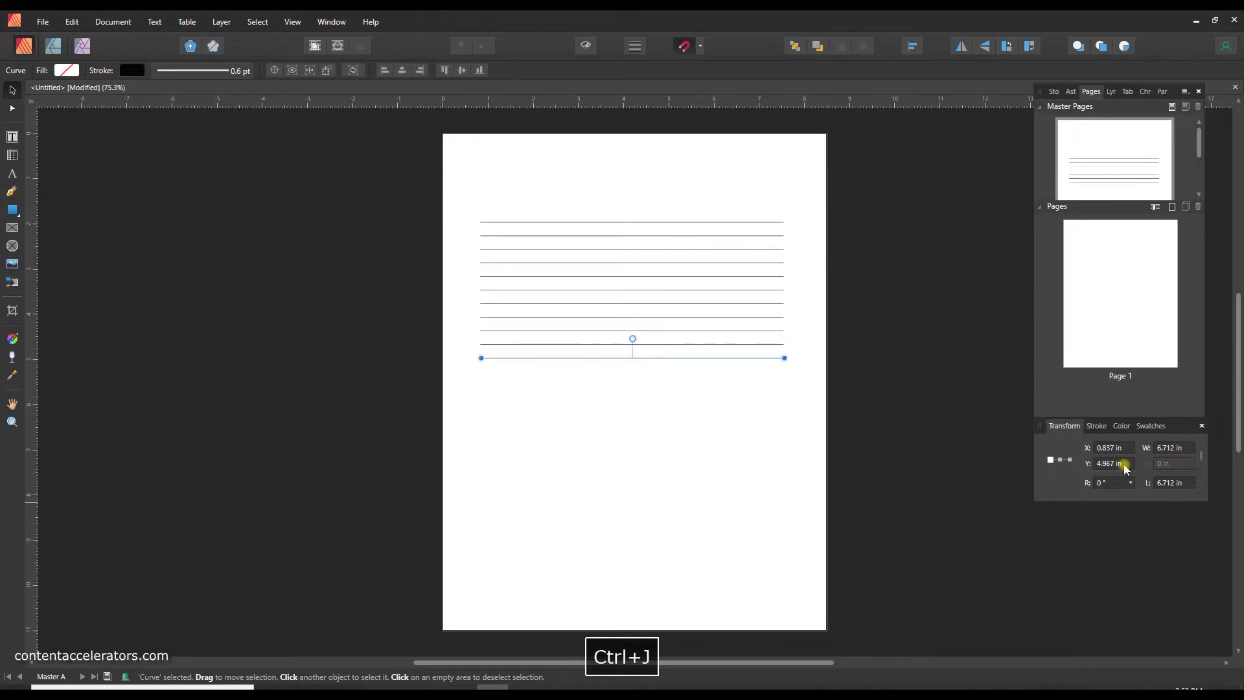
{"action": "key", "text": "ctrl+j"}
{"action": "key", "text": "ctrl+j"}
{"action": "key", "text": "ctrl+j"}
{"action": "key", "text": "ctrl+j"}
{"action": "key", "text": "ctrl+j"}
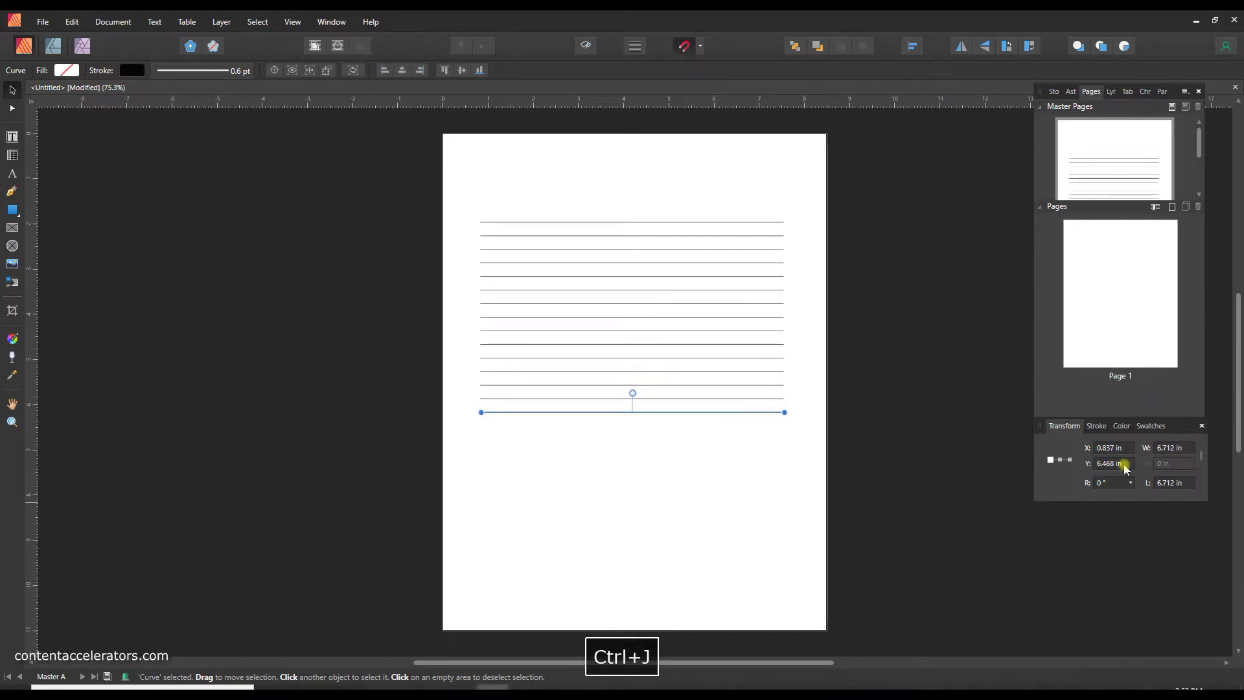
{"action": "key", "text": "ctrl+j"}
{"action": "key", "text": "ctrl+j"}
{"action": "key", "text": "ctrl+j"}
{"action": "key", "text": "ctrl+j"}
{"action": "key", "text": "ctrl+j"}
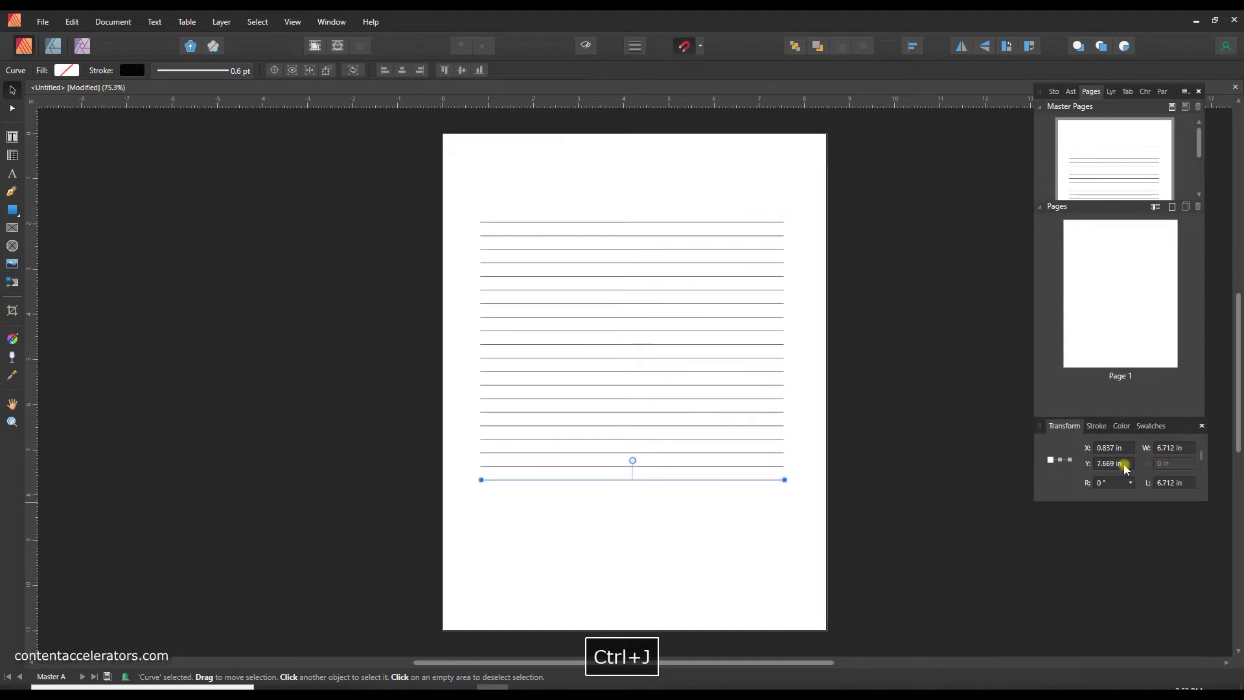
{"action": "key", "text": "ctrl+j"}
{"action": "key", "text": "ctrl+j"}
{"action": "key", "text": "ctrl+j"}
{"action": "key", "text": "ctrl+j"}
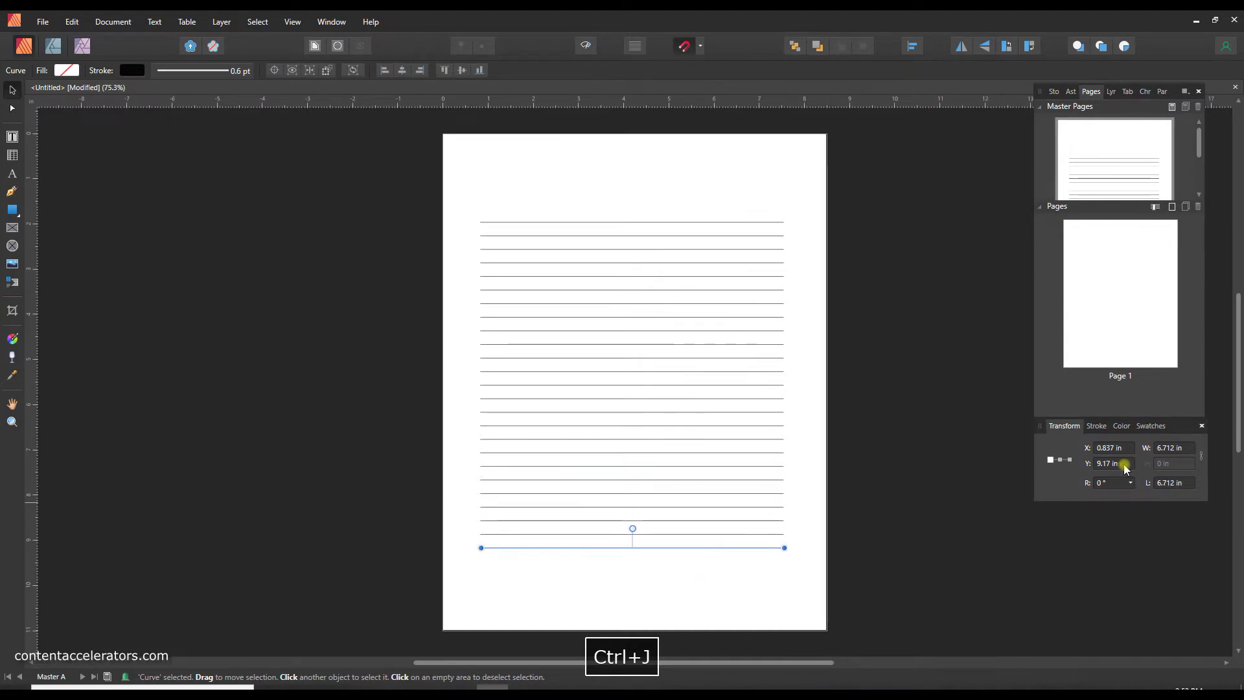
{"action": "key", "text": "ctrl+j"}
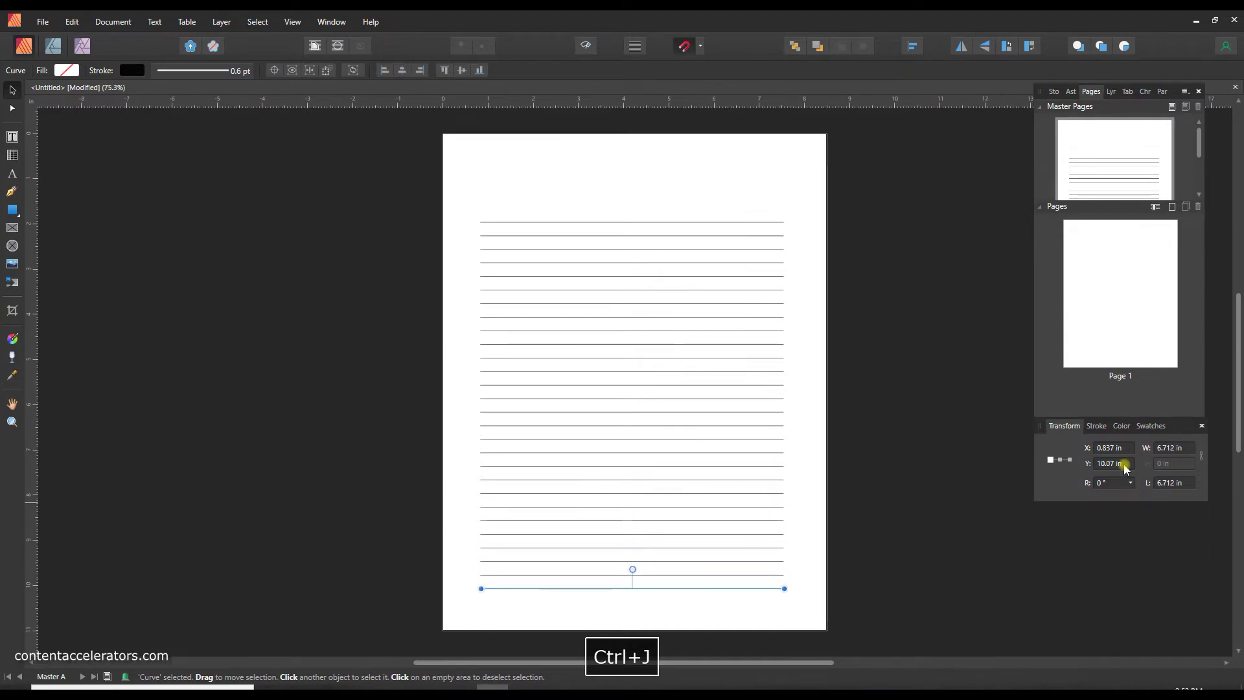
Align all 28 ruled lines centre horizontally to the margins, then deselect them
{"action": "left_click_drag", "start_coordinate": [427, 175], "coordinate": [855, 642]}
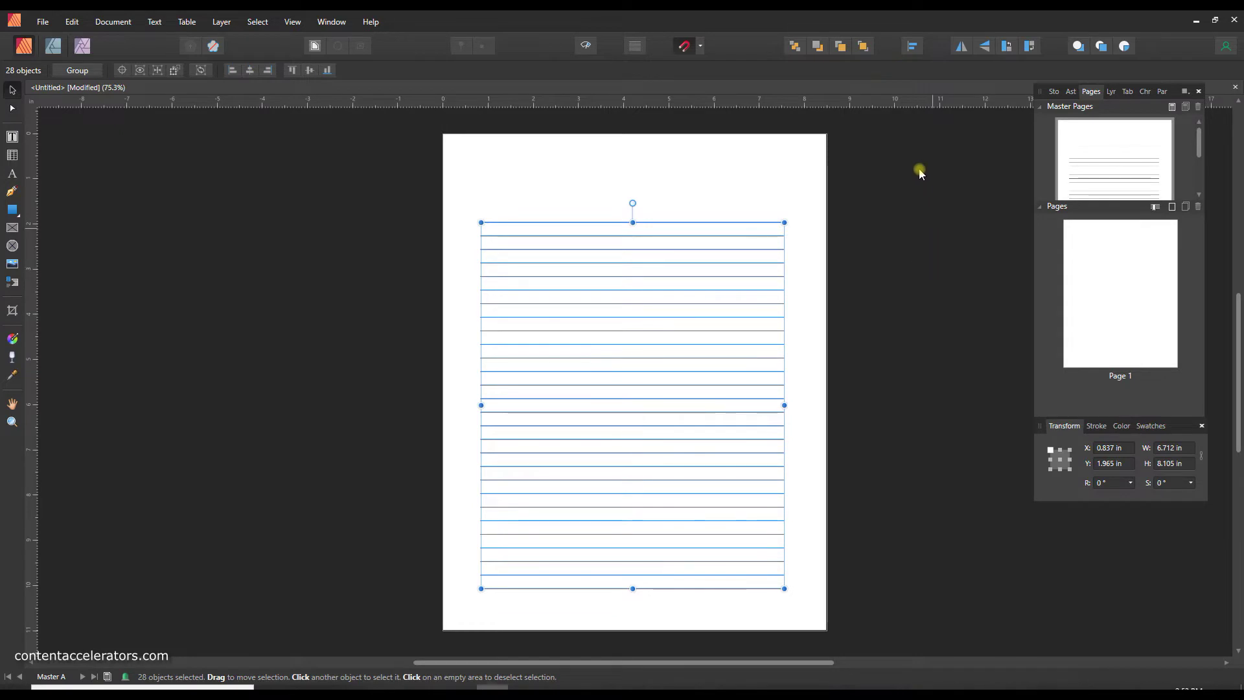
{"action": "left_click", "coordinate": [913, 47]}
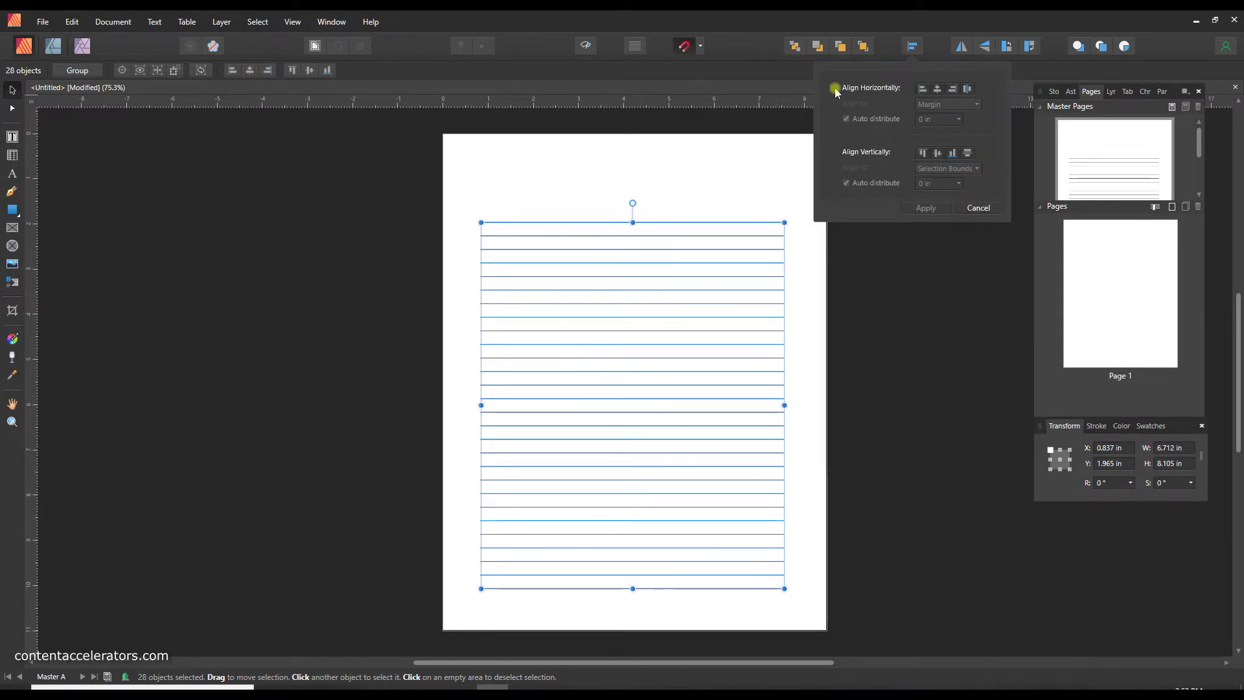
{"action": "left_click", "coordinate": [937, 90]}
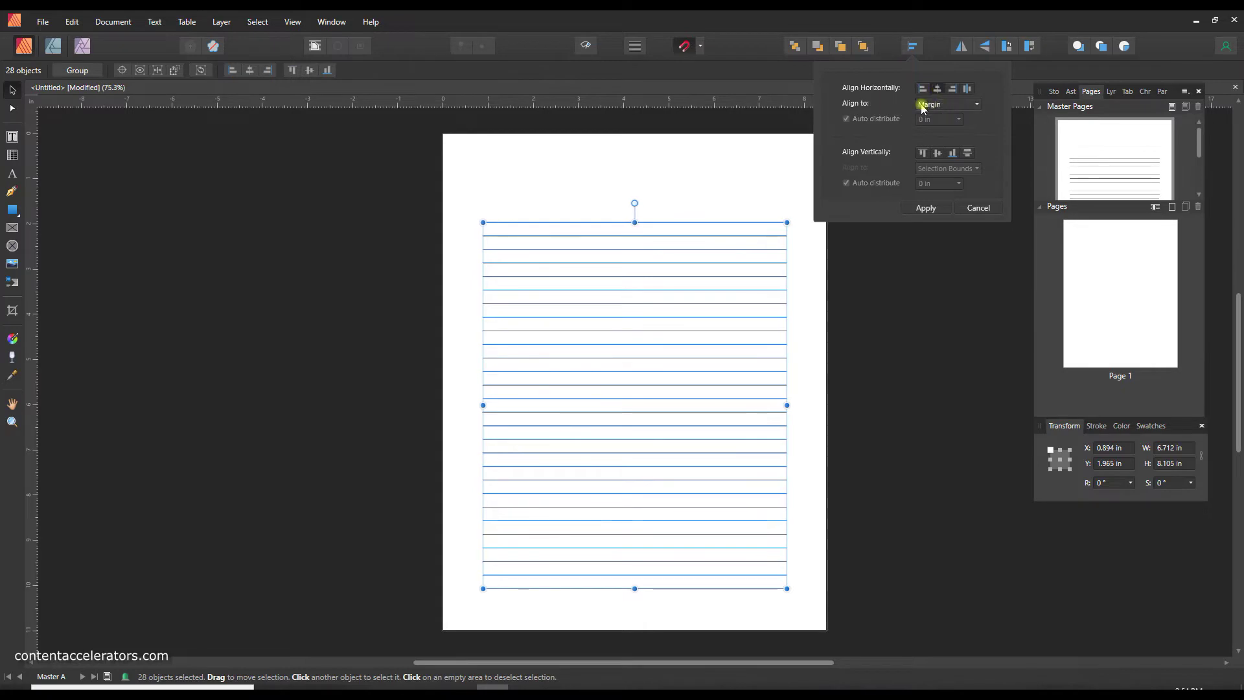
{"action": "left_click", "coordinate": [925, 208]}
{"action": "left_click", "coordinate": [923, 293]}
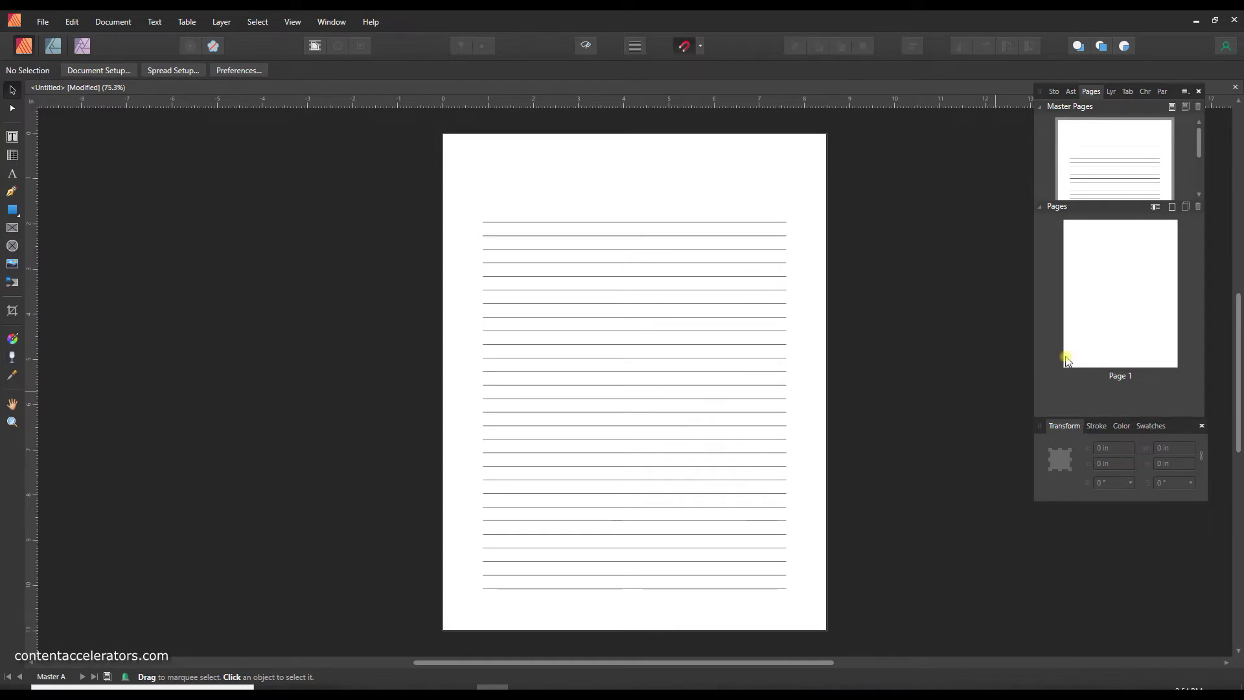
Show the Stock panel's Pixabay 'flourish' results for Master A and scroll through the thumbnails
{"action": "left_click", "coordinate": [1121, 164]}
{"action": "left_click", "coordinate": [1053, 94]}
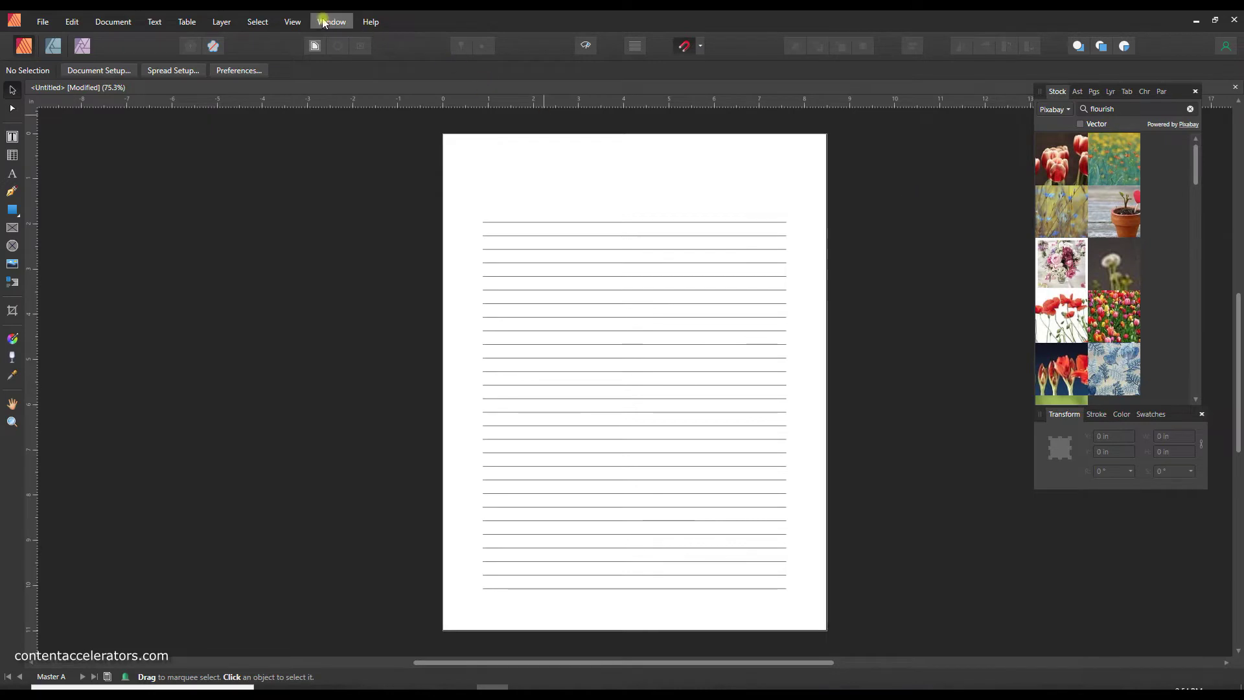
{"action": "left_click", "coordinate": [293, 22]}
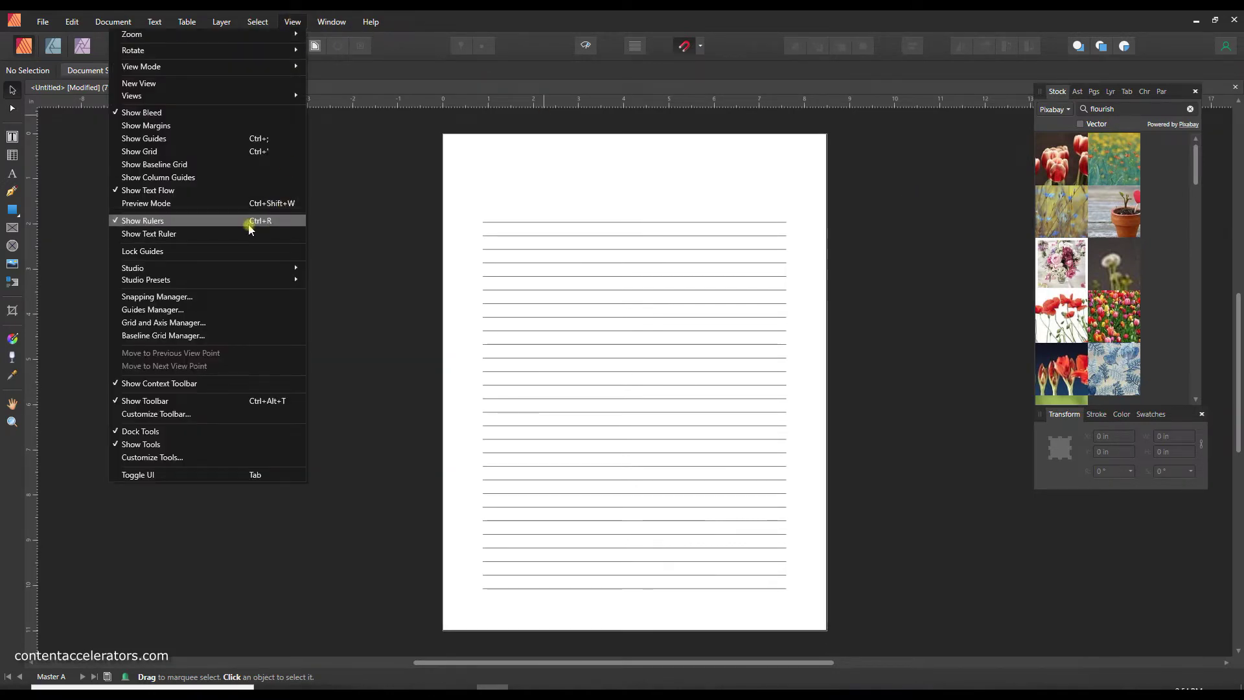
{"action": "mouse_move", "coordinate": [251, 270]}
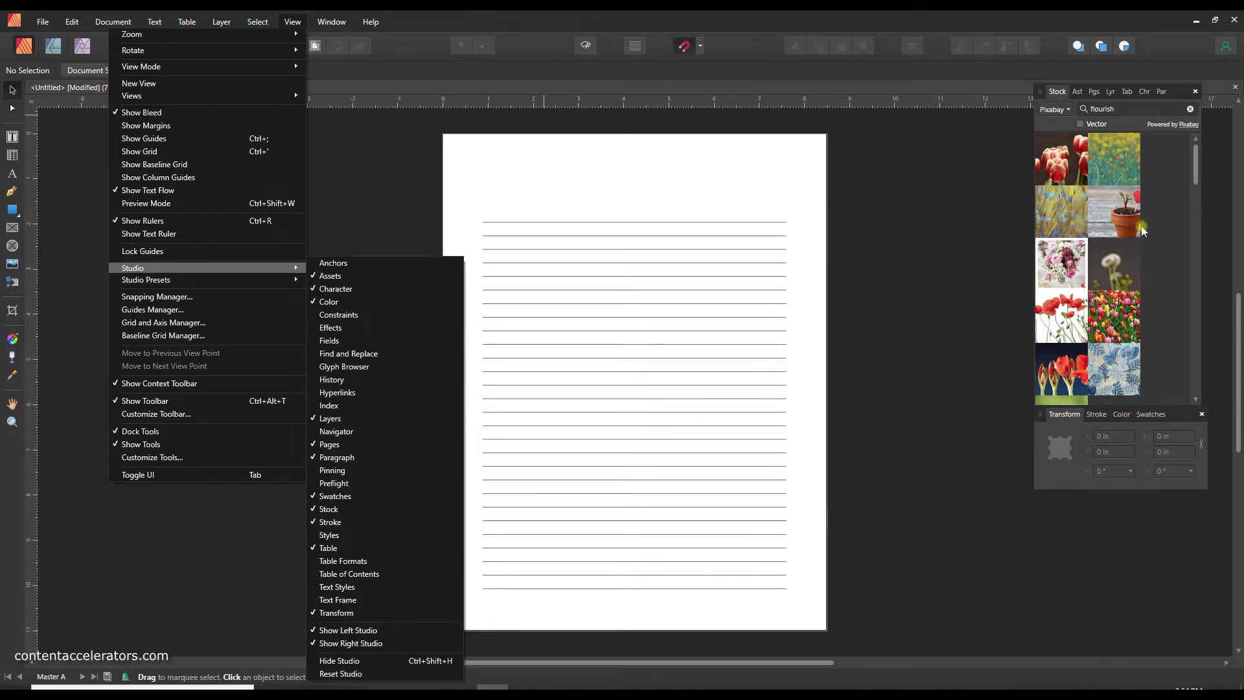
{"action": "left_click", "coordinate": [1195, 170]}
{"action": "scroll", "coordinate": [1156, 228], "scroll_direction": "down", "scroll_amount": 1}
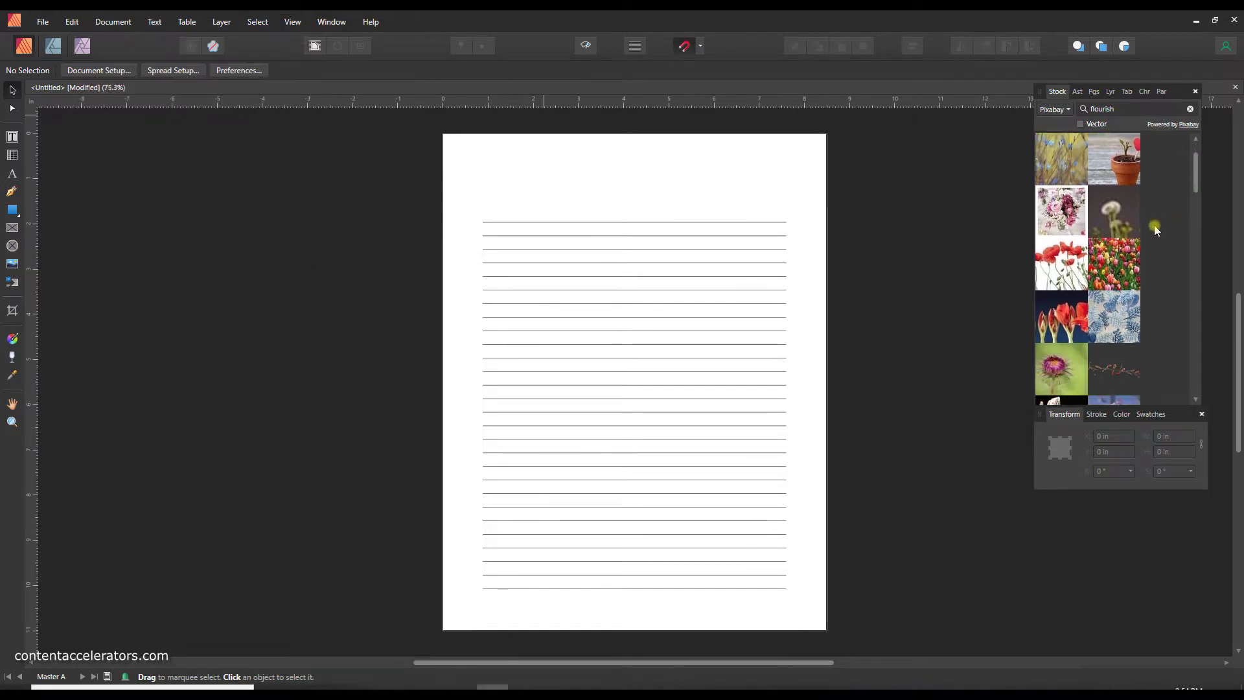
{"action": "scroll", "coordinate": [1156, 231], "scroll_direction": "down", "scroll_amount": 5}
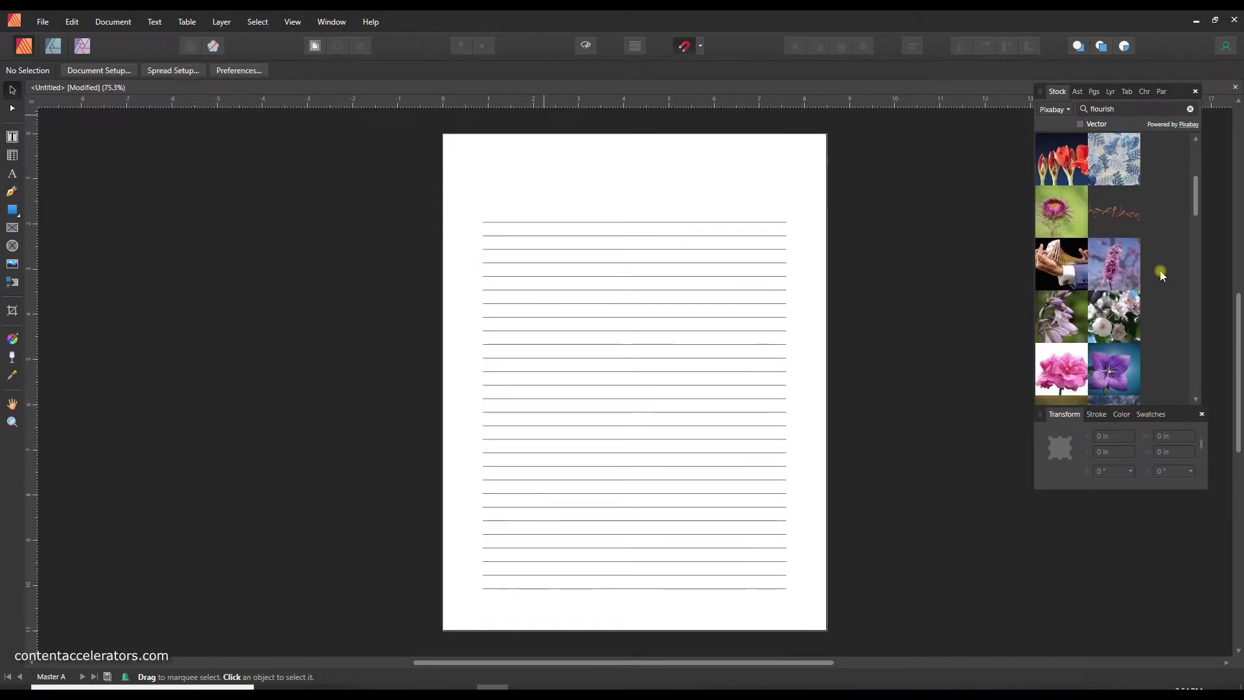
{"action": "scroll", "coordinate": [1161, 276], "scroll_direction": "down", "scroll_amount": 5}
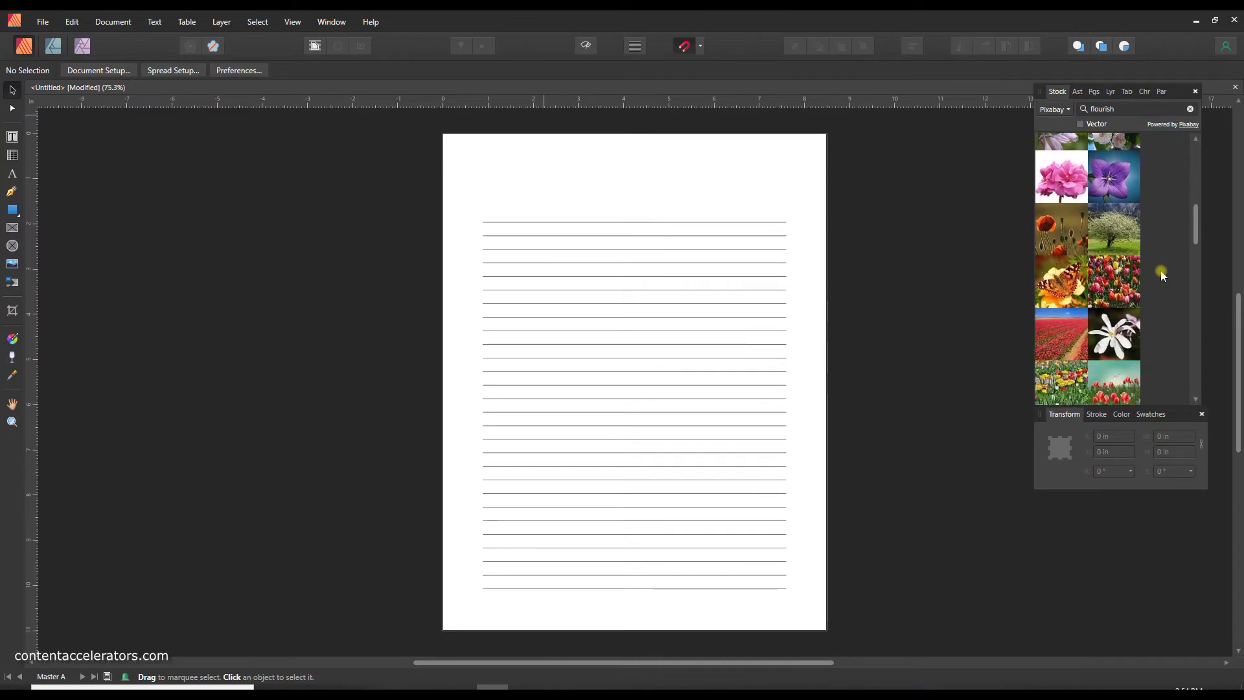
{"action": "scroll", "coordinate": [1159, 273], "scroll_direction": "down", "scroll_amount": 3}
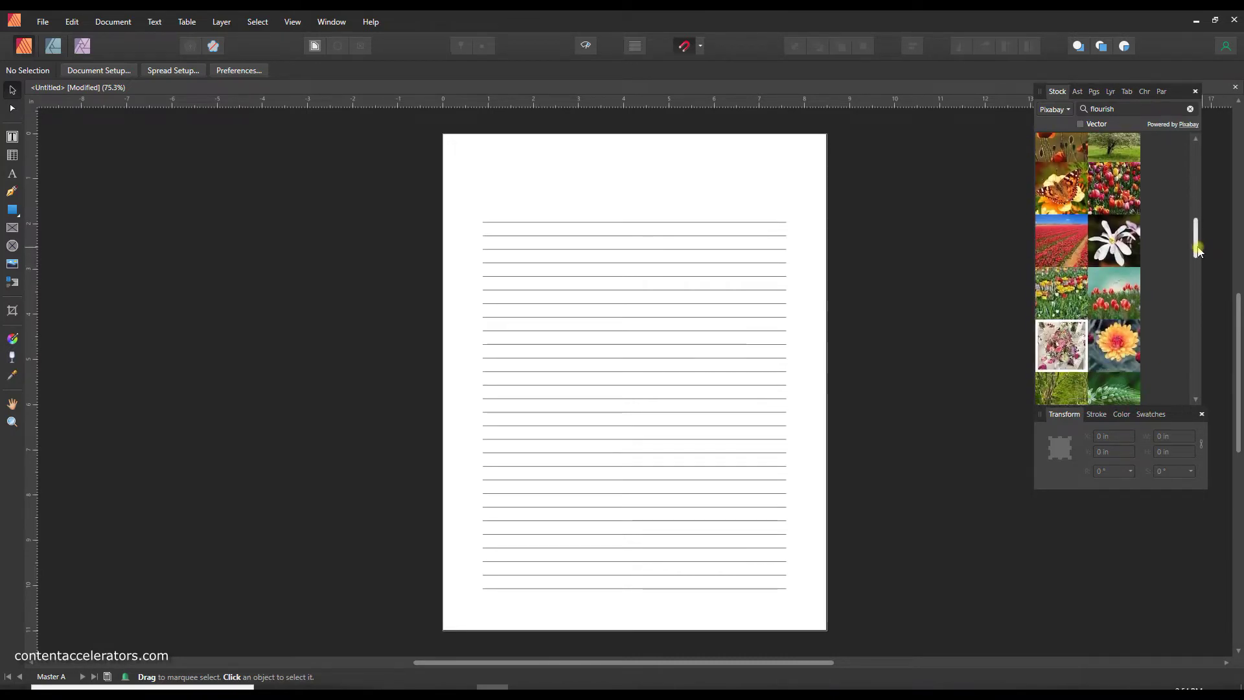
{"action": "left_click_drag", "start_coordinate": [1198, 252], "coordinate": [1196, 176]}
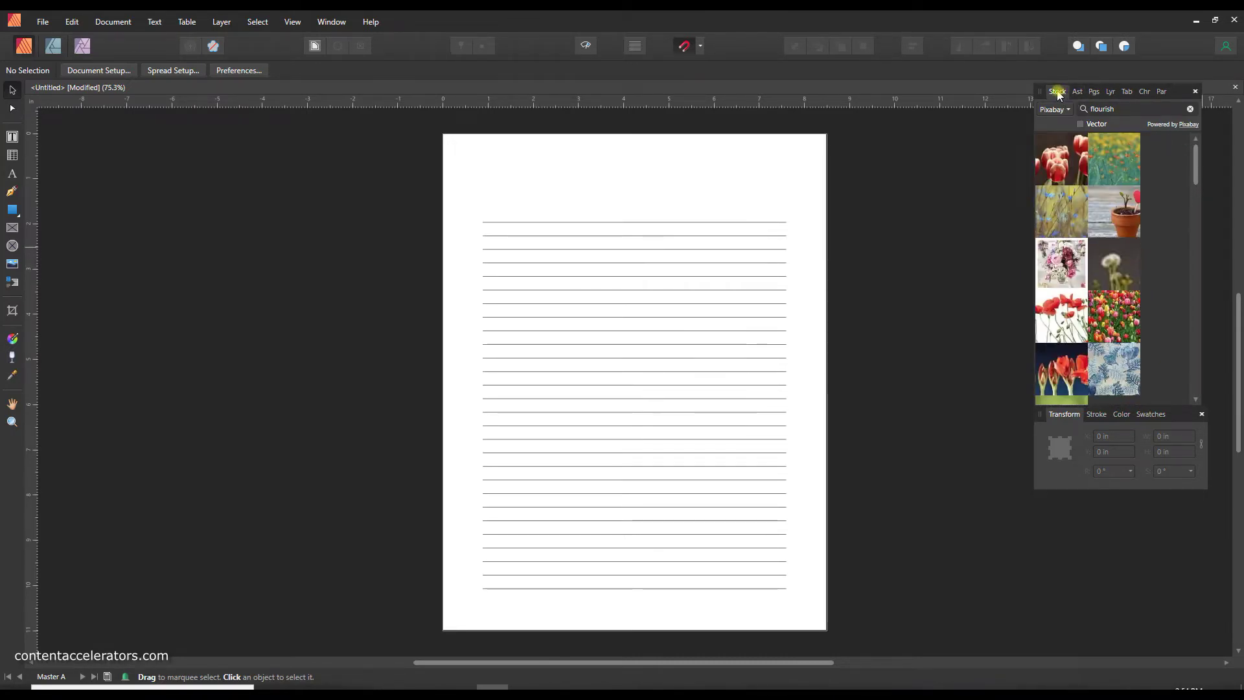
Place the Pixabay rose photo on Master A, stretched to 16.98 × 11 in to cover the page
{"action": "left_click_drag", "start_coordinate": [1058, 94], "coordinate": [950, 123]}
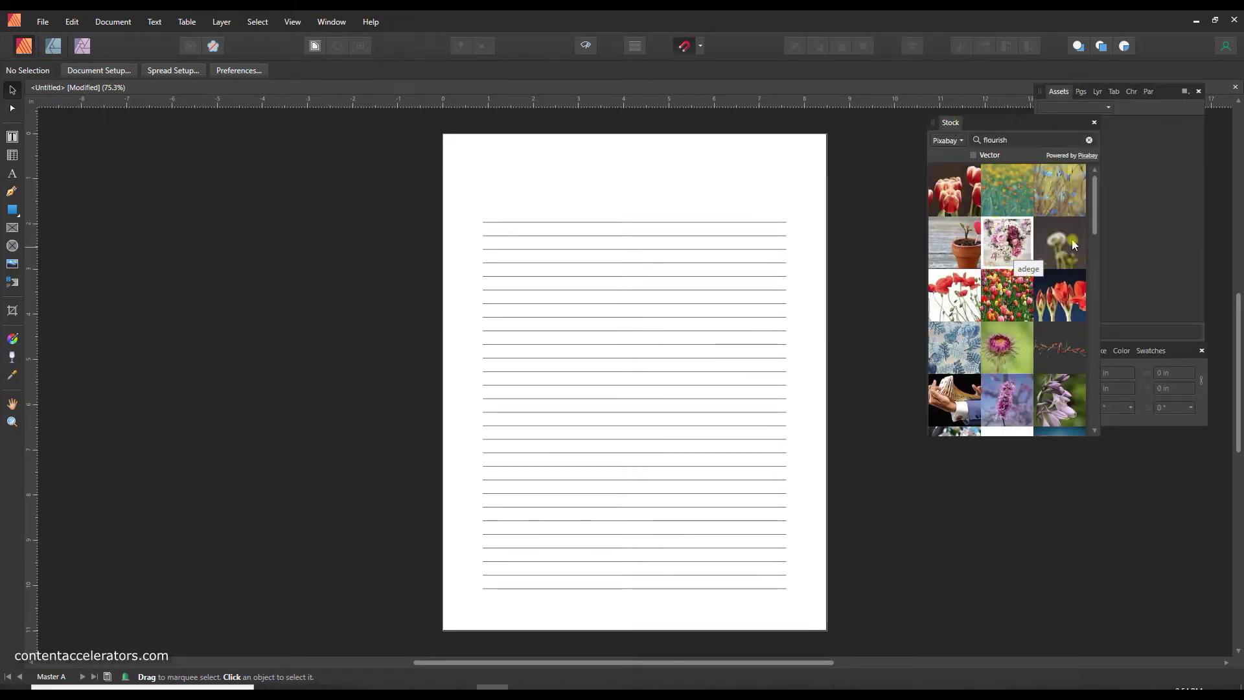
{"action": "left_click_drag", "start_coordinate": [1093, 211], "coordinate": [1092, 405]}
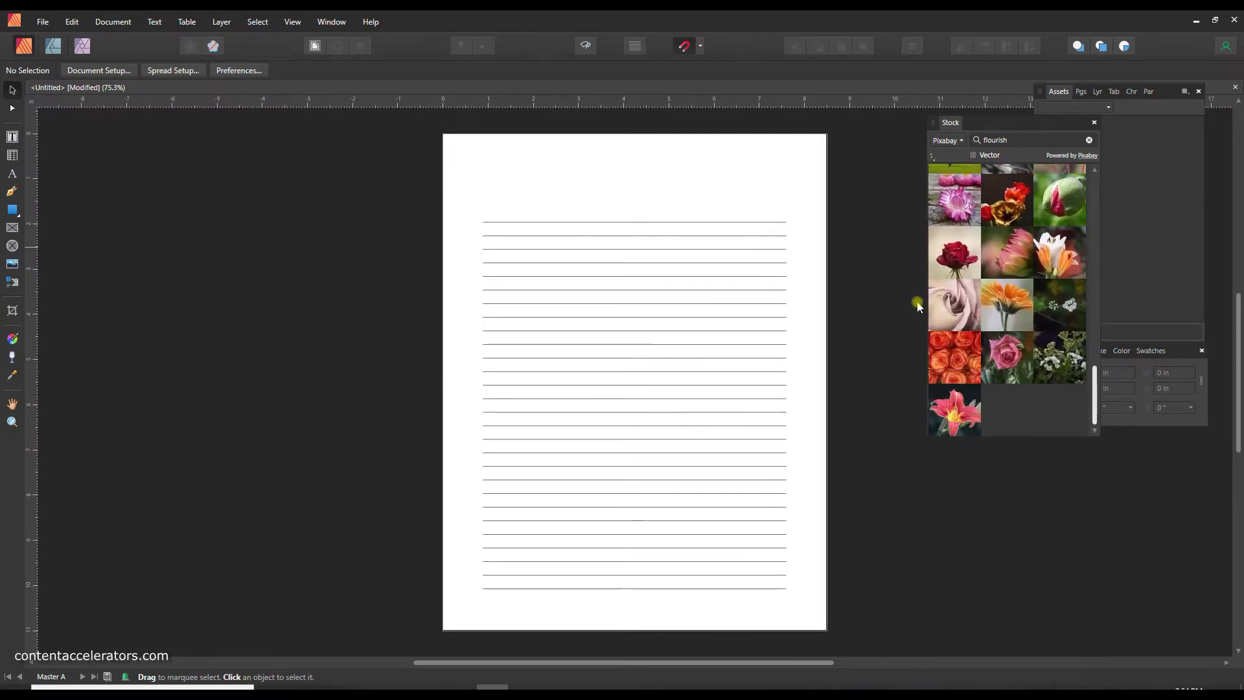
{"action": "left_click_drag", "start_coordinate": [960, 304], "coordinate": [655, 220]}
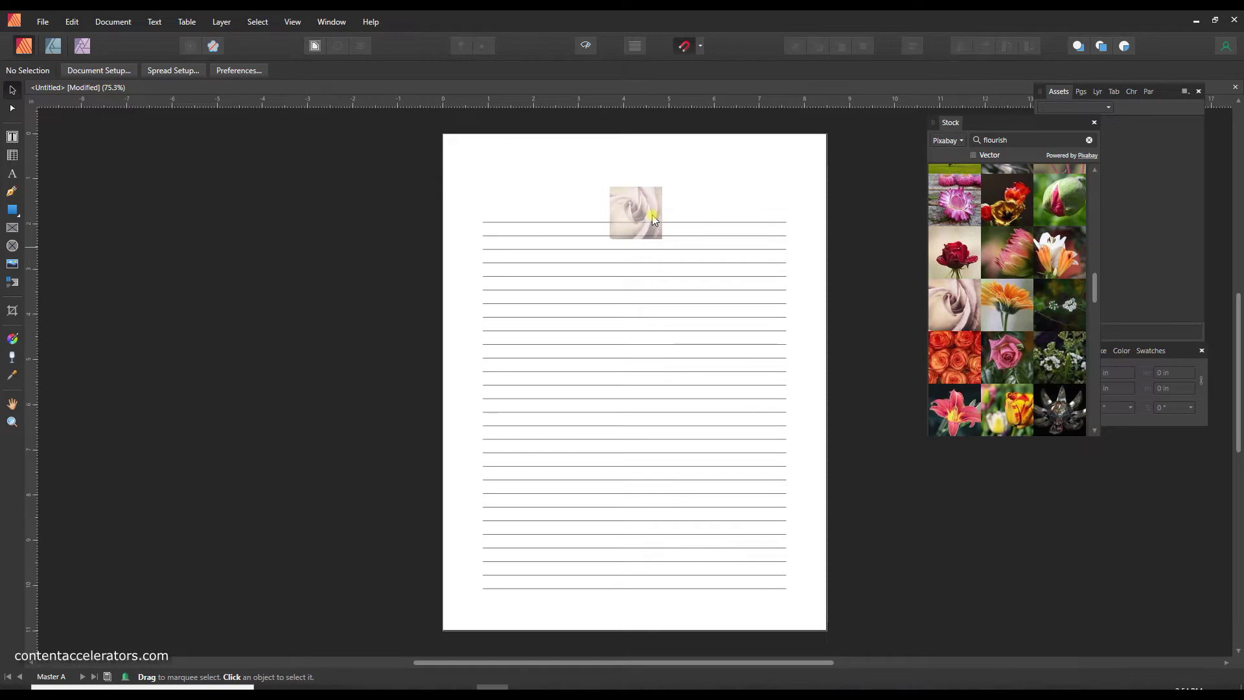
{"action": "left_click_drag", "start_coordinate": [652, 215], "coordinate": [654, 217]}
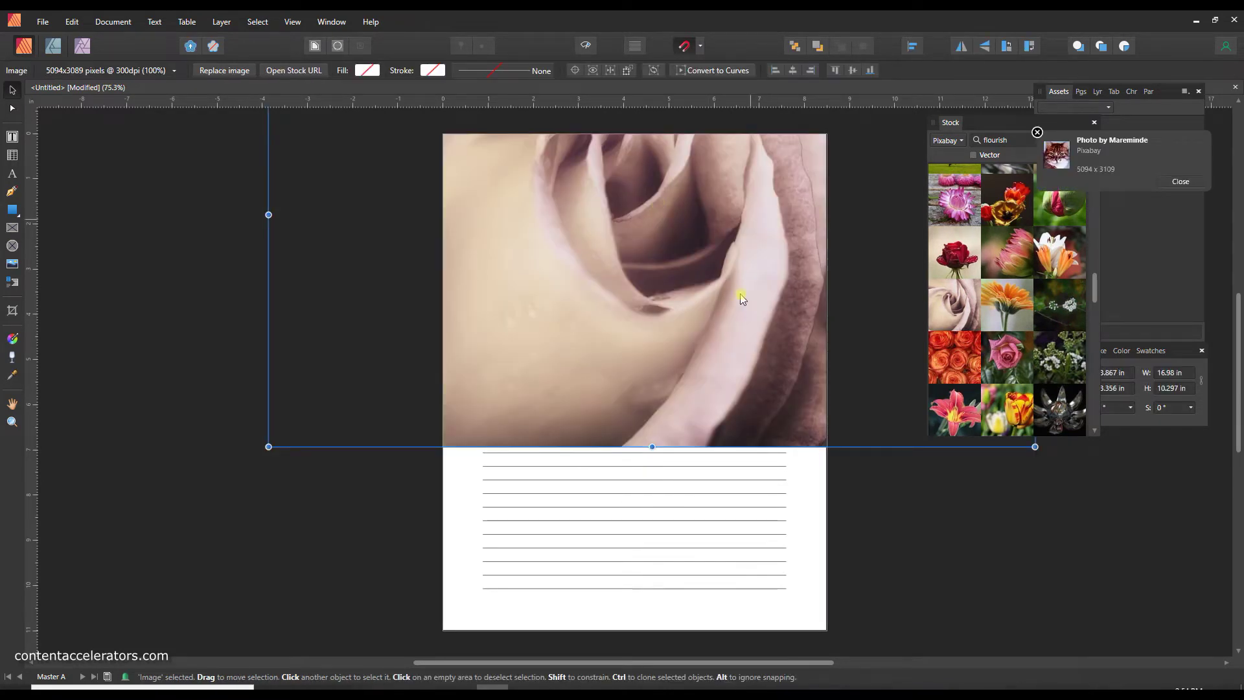
{"action": "left_click_drag", "start_coordinate": [742, 298], "coordinate": [733, 376]}
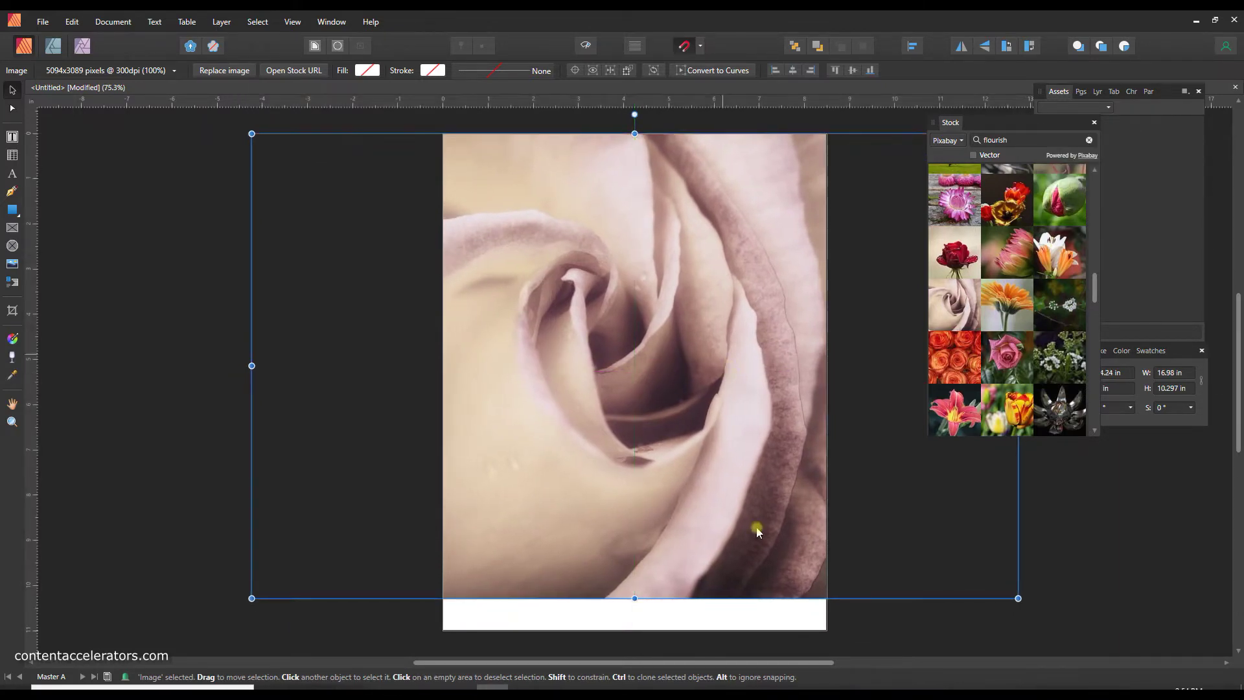
{"action": "left_click_drag", "start_coordinate": [636, 598], "coordinate": [636, 629]}
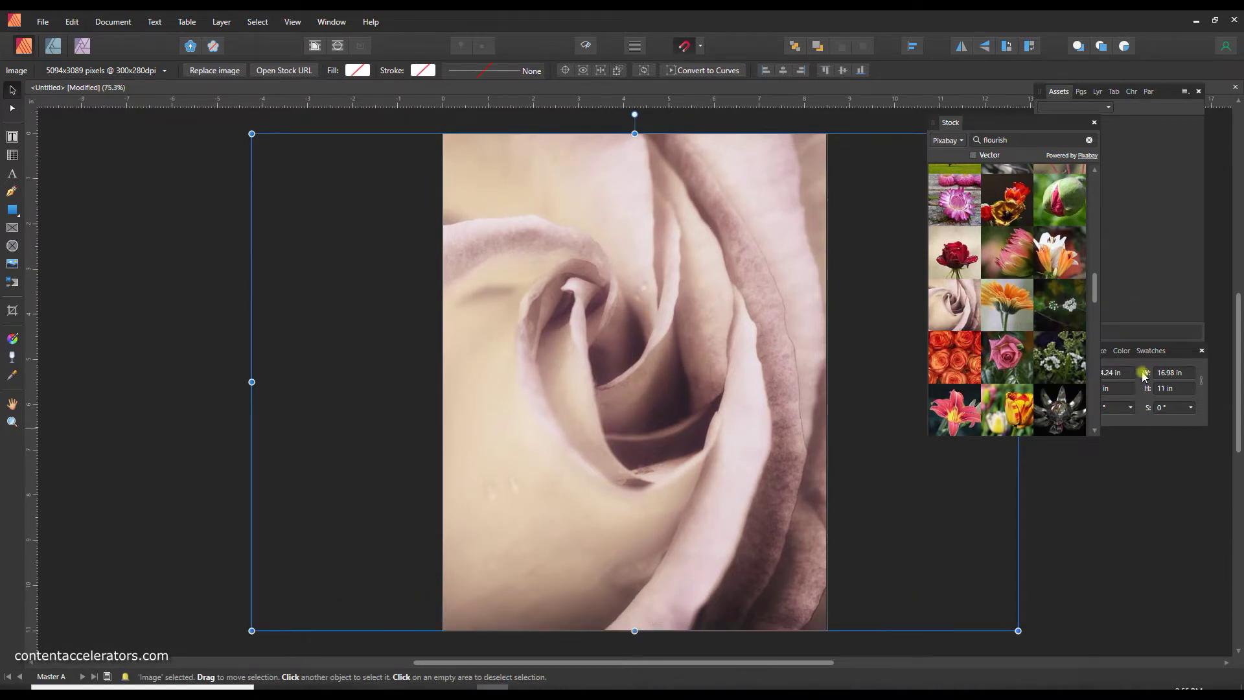
{"action": "left_click_drag", "start_coordinate": [981, 123], "coordinate": [1110, 91]}
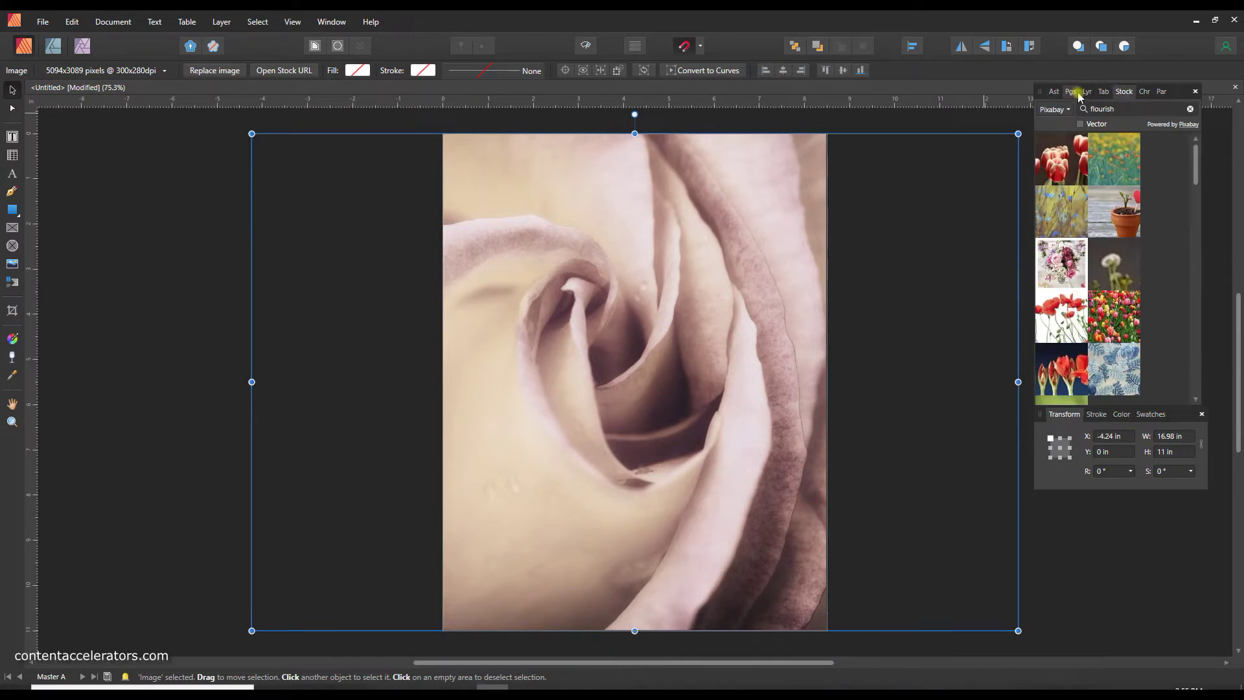
Send the rose photo behind the ruled lines
{"action": "left_click", "coordinate": [1086, 92]}
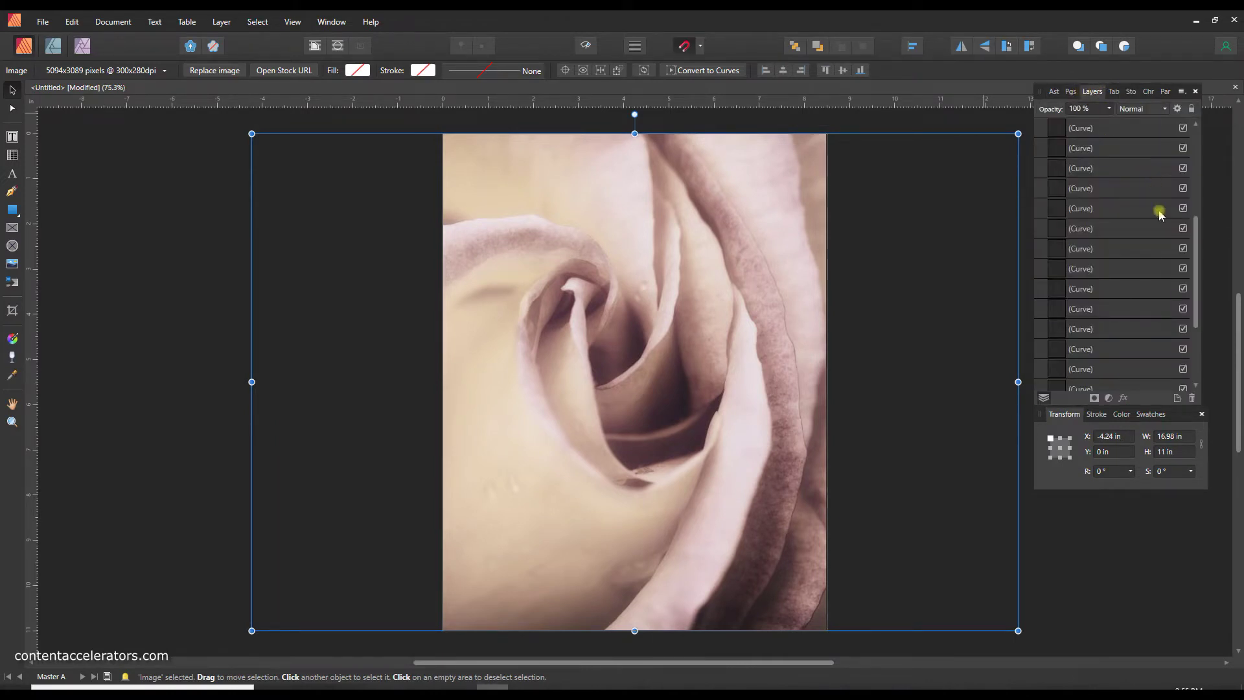
{"action": "left_click_drag", "start_coordinate": [1197, 245], "coordinate": [1202, 155]}
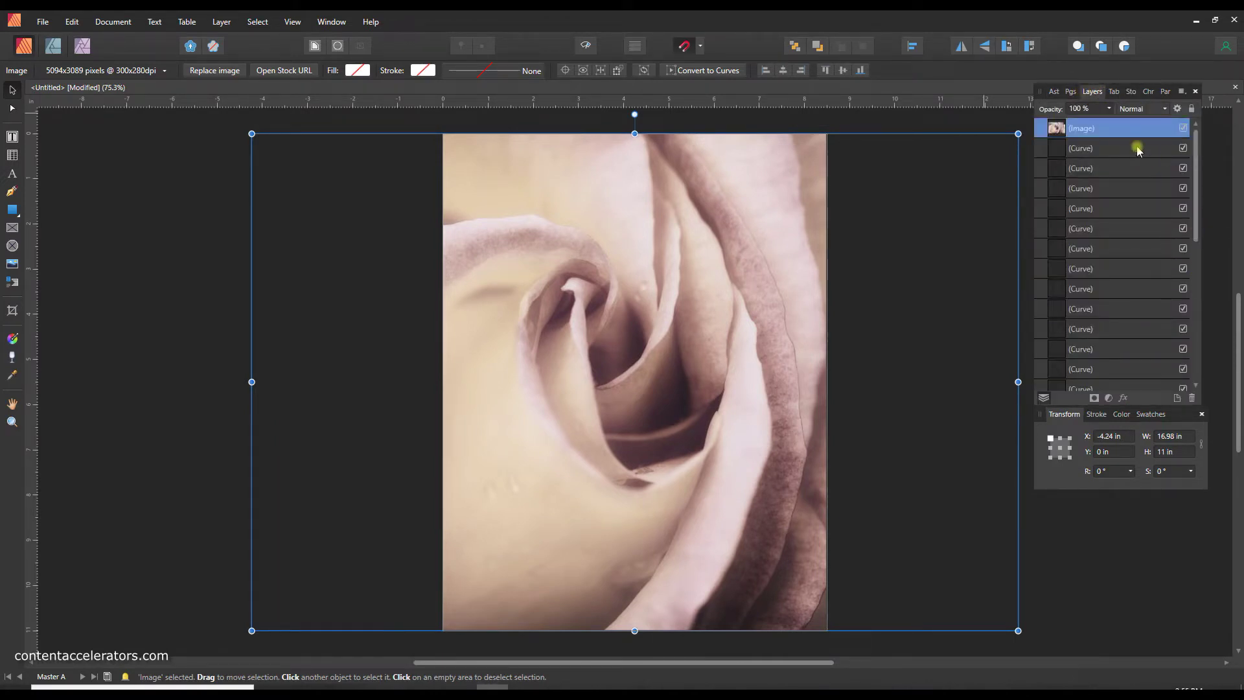
{"action": "left_click", "coordinate": [794, 47]}
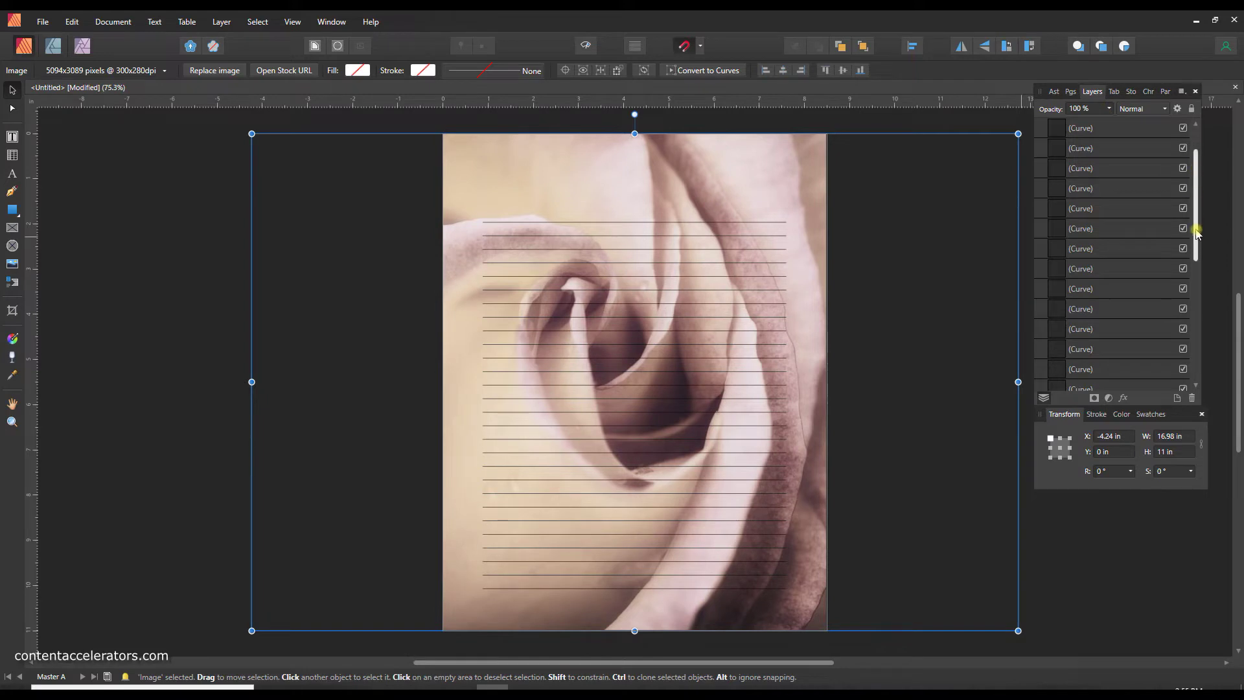
Lower the rose photo's layer opacity to 25%, then deselect it
{"action": "left_click_drag", "start_coordinate": [1195, 194], "coordinate": [1195, 331]}
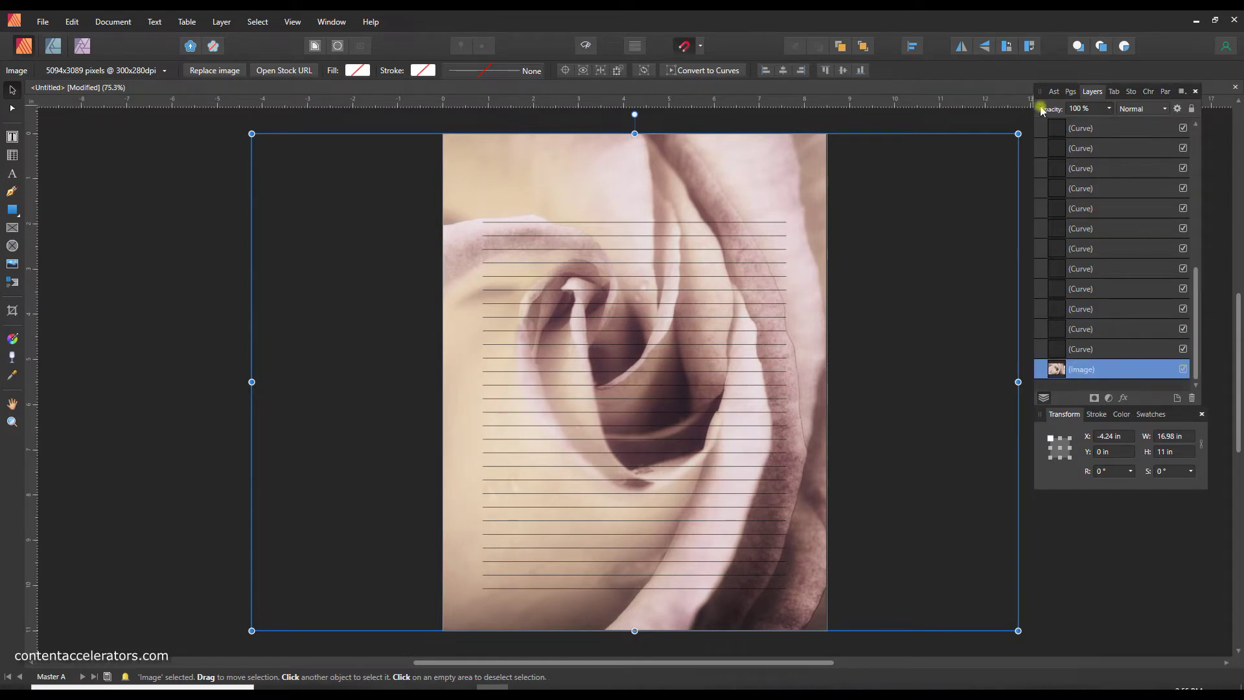
{"action": "left_click", "coordinate": [1108, 111]}
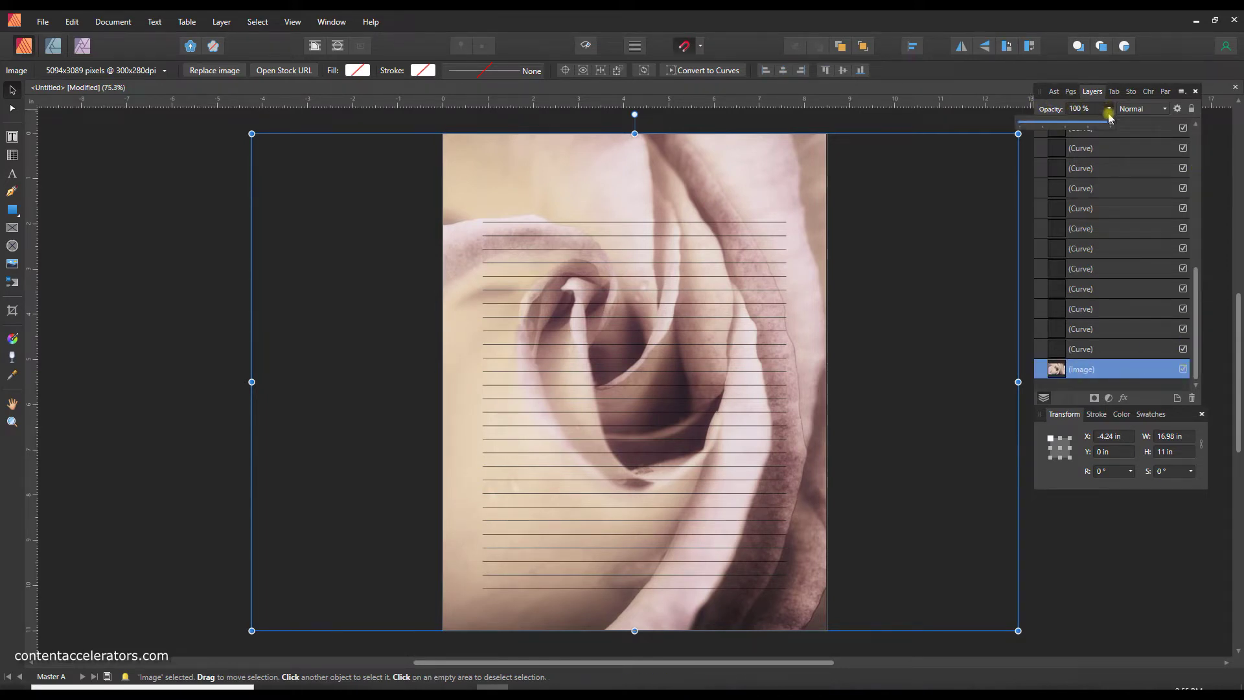
{"action": "left_click_drag", "start_coordinate": [1101, 122], "coordinate": [1046, 125]}
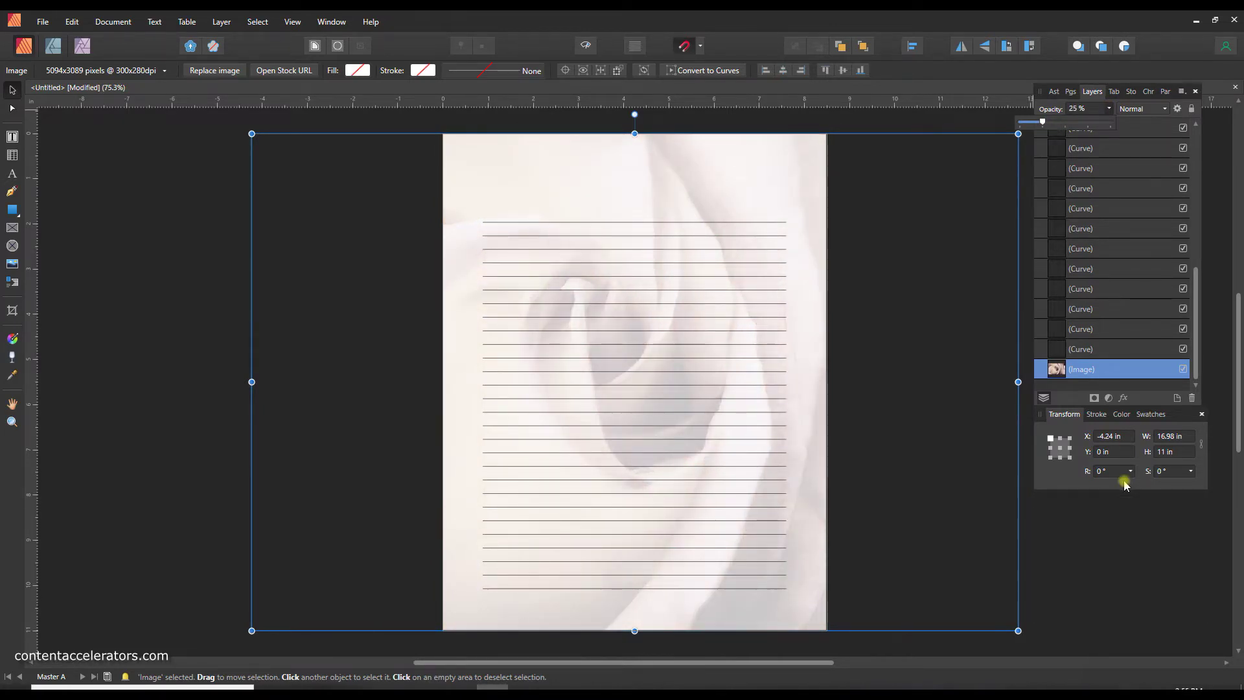
{"action": "left_click", "coordinate": [1144, 541]}
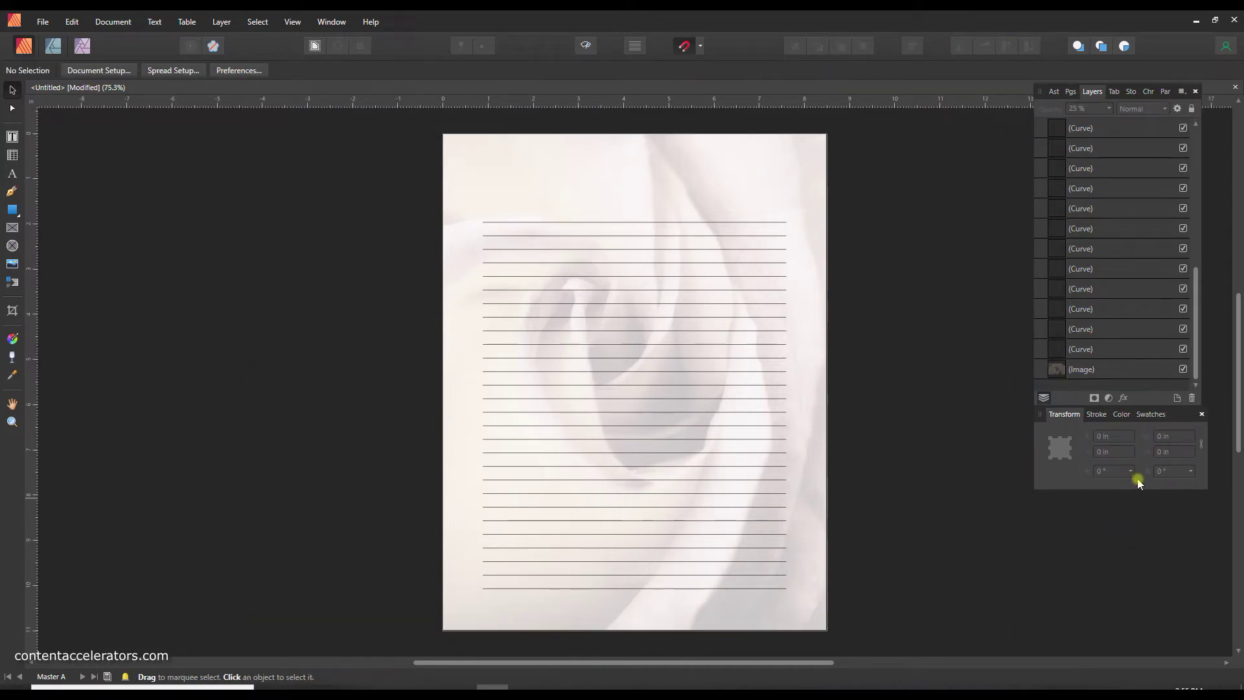
Apply Master A to all pages and select Page 1
{"action": "left_click", "coordinate": [1072, 92]}
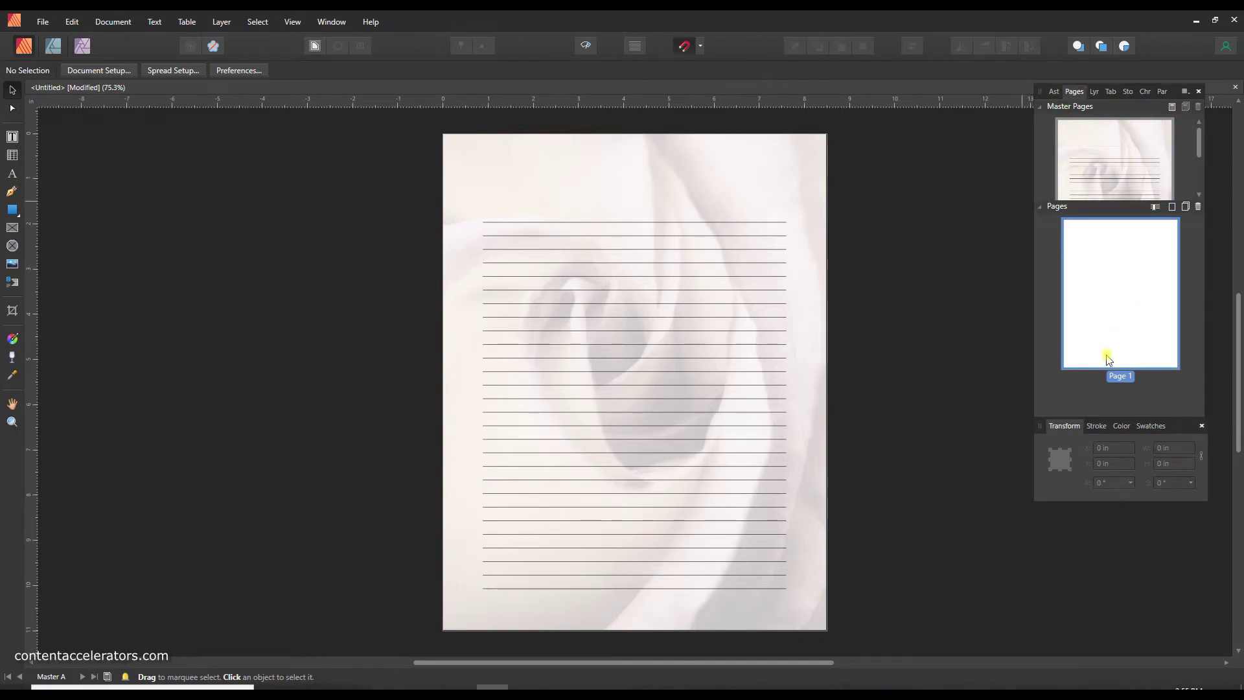
{"action": "right_click", "coordinate": [1112, 283]}
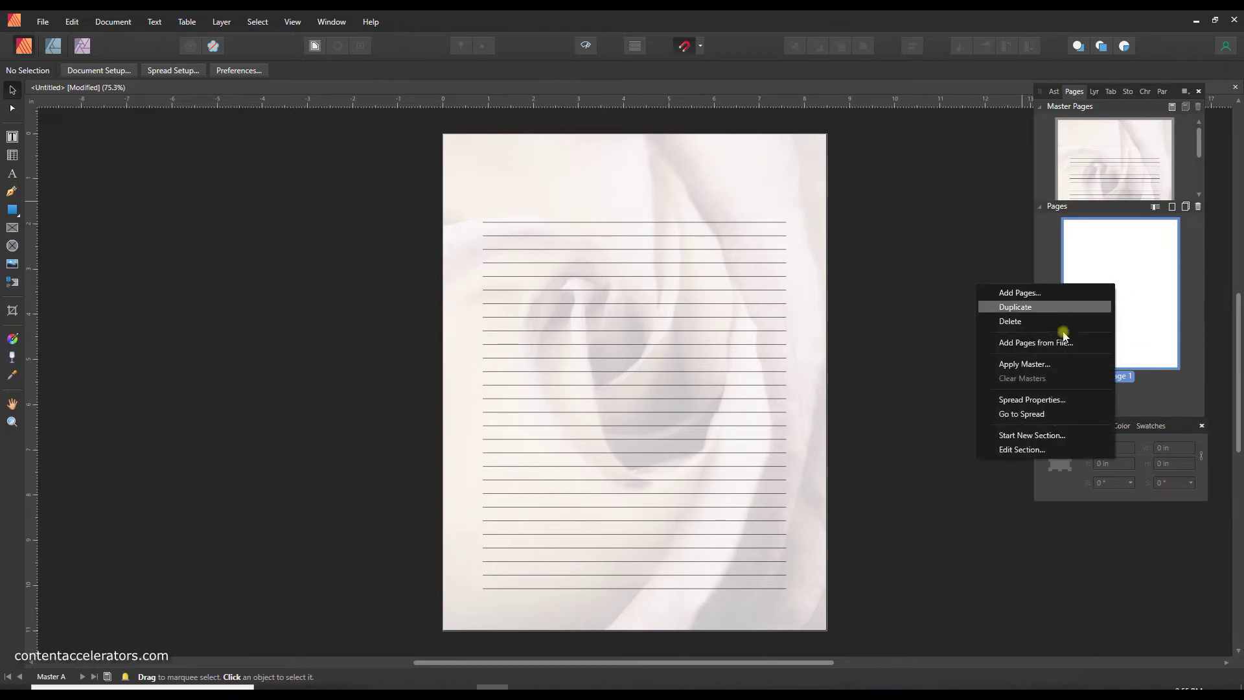
{"action": "left_click", "coordinate": [1020, 366]}
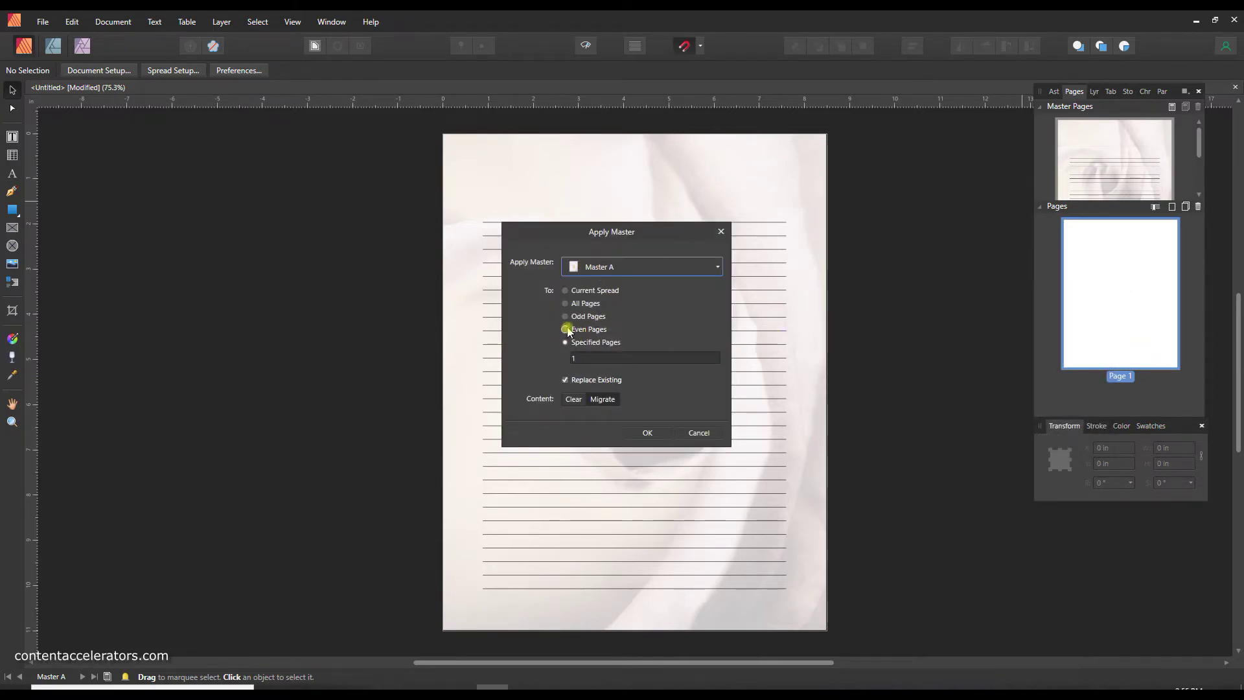
{"action": "left_click", "coordinate": [565, 303]}
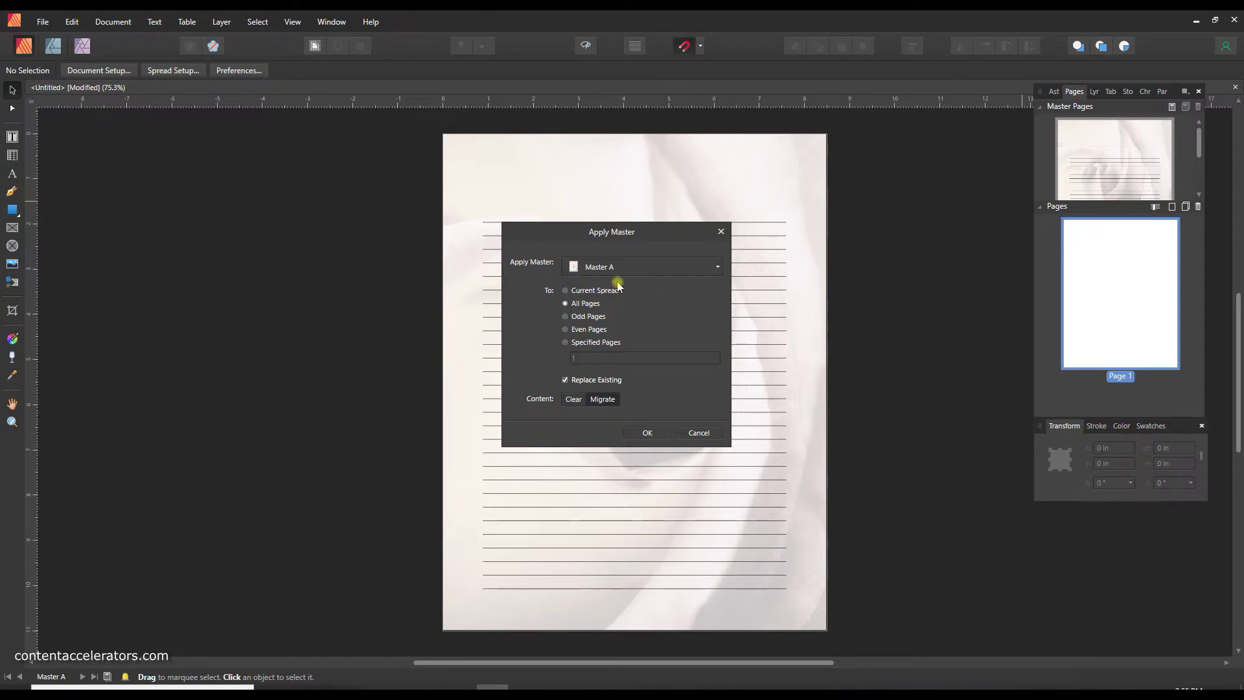
{"action": "left_click", "coordinate": [647, 432]}
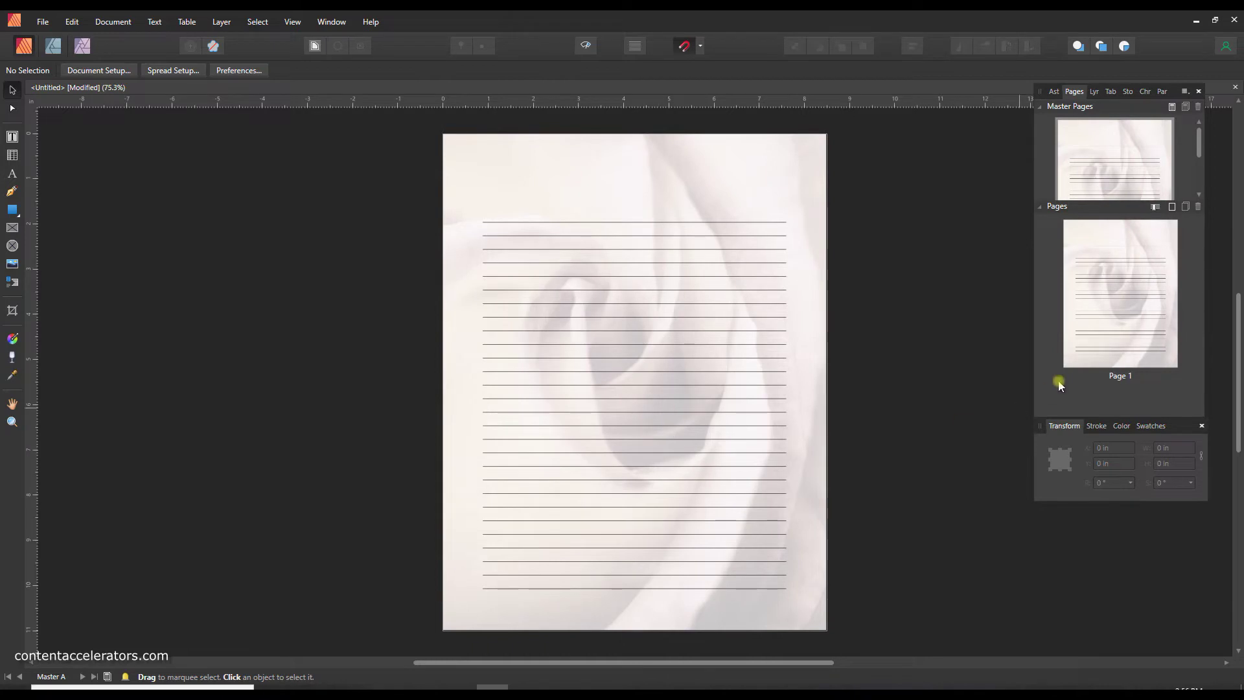
{"action": "left_click", "coordinate": [1146, 296]}
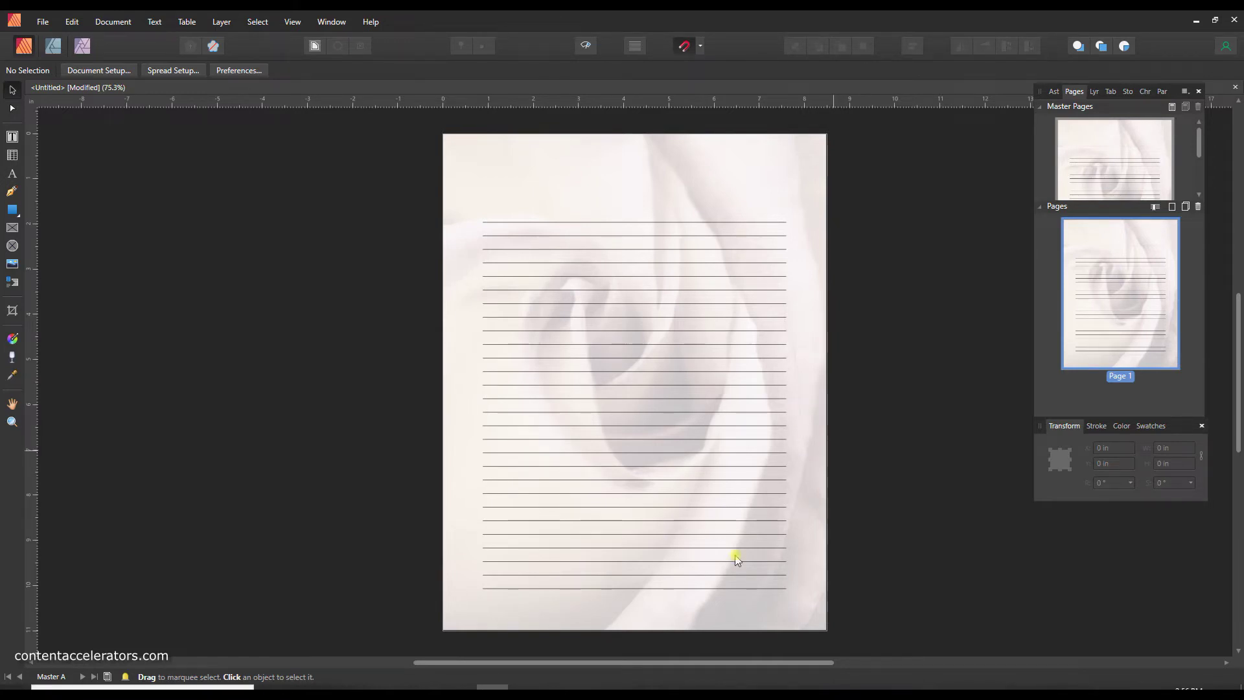
Maximize Excel and review the Prompt header and prompts in A1 through A6
{"action": "key", "text": "alt+Tab"}
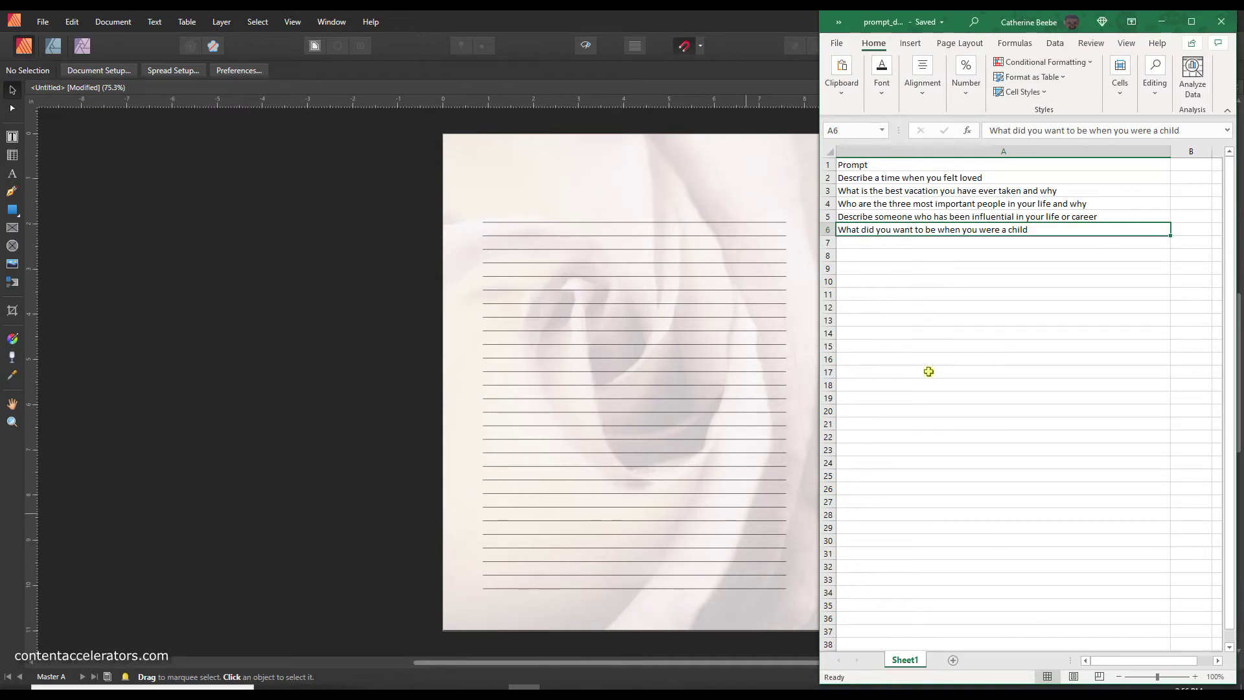
{"action": "left_click", "coordinate": [1192, 23]}
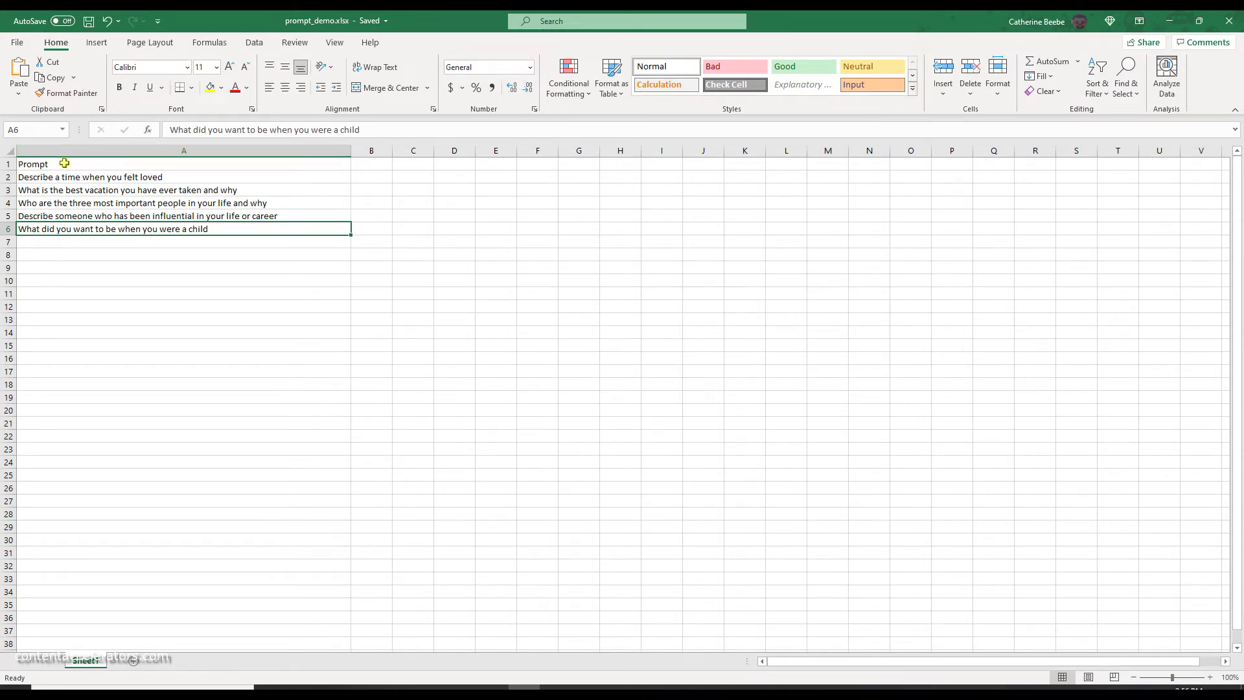
{"action": "left_click", "coordinate": [30, 161]}
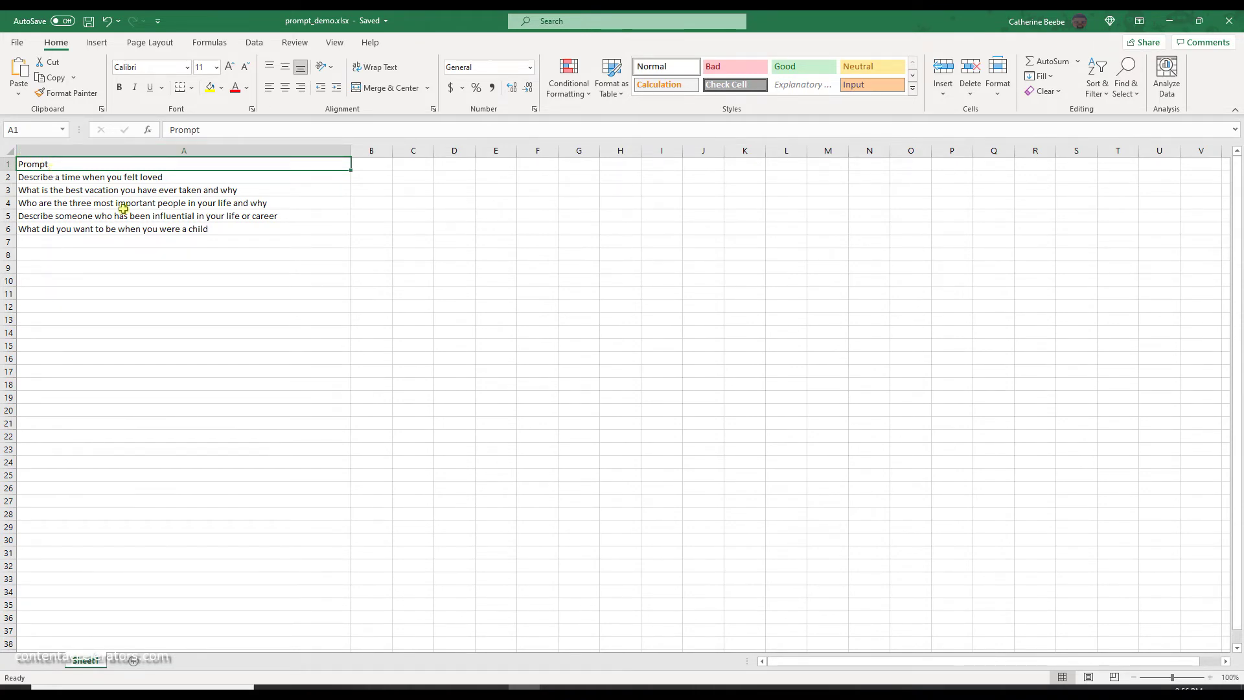
{"action": "left_click", "coordinate": [98, 178]}
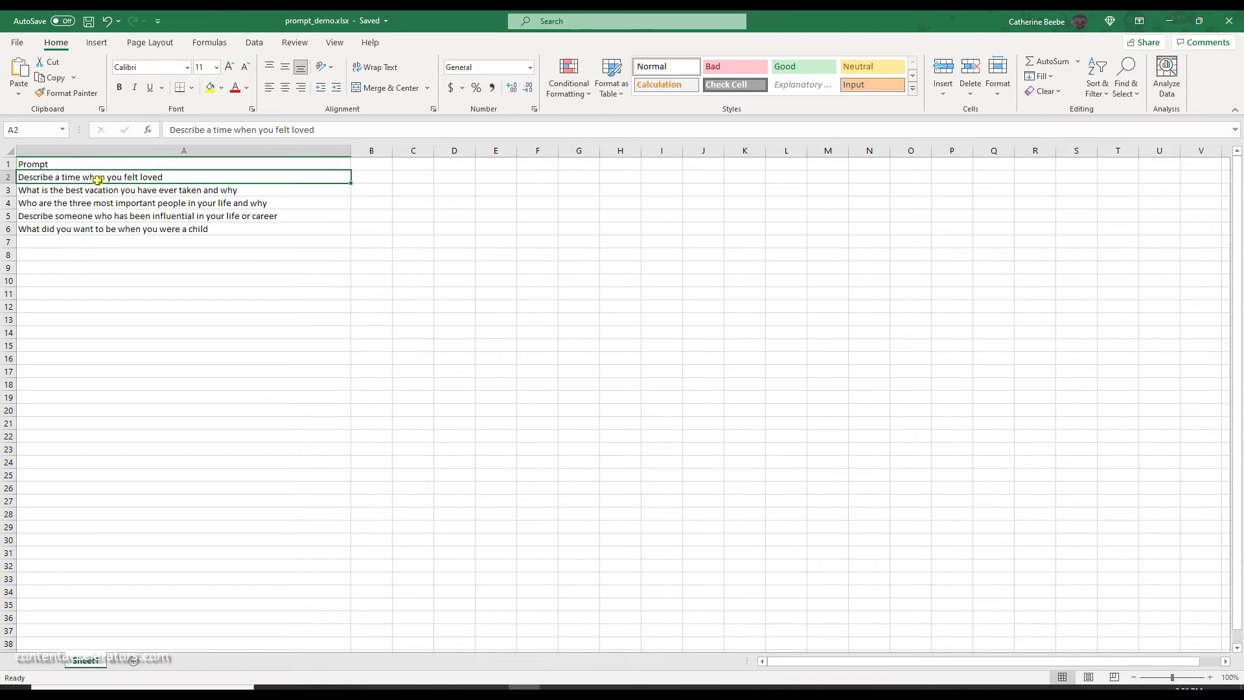
{"action": "left_click", "coordinate": [104, 191]}
{"action": "left_click", "coordinate": [103, 204]}
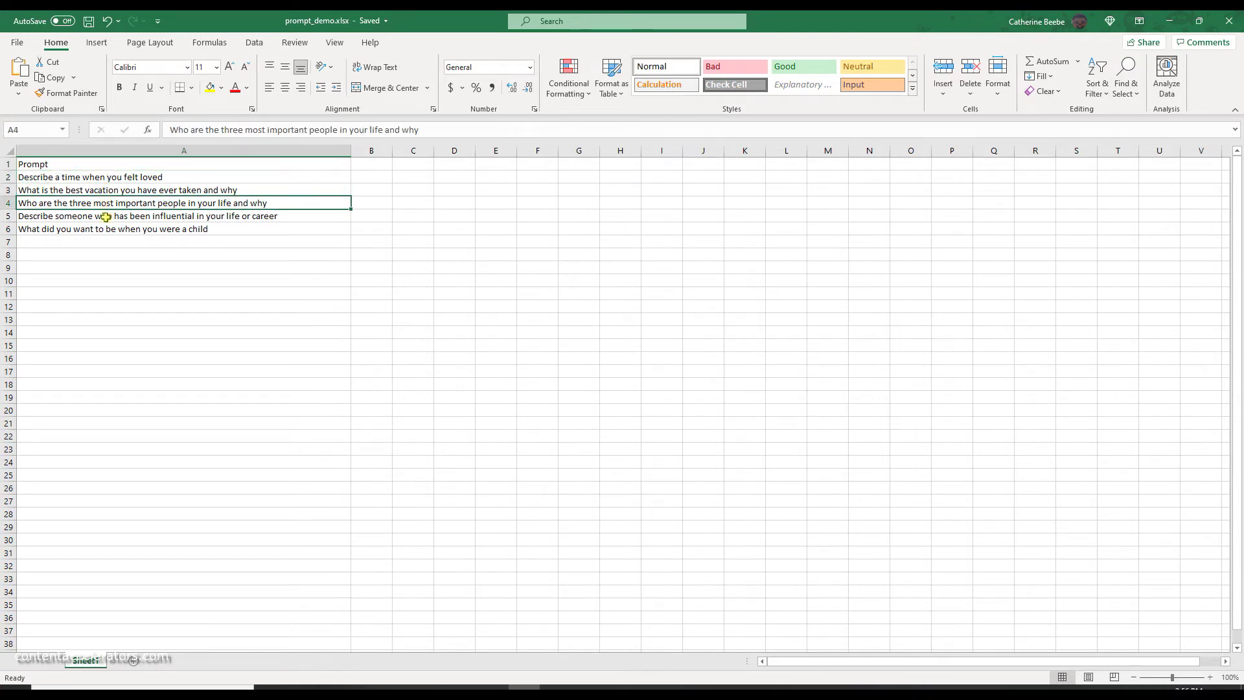
{"action": "left_click", "coordinate": [106, 218]}
{"action": "left_click", "coordinate": [114, 231]}
{"action": "left_click", "coordinate": [129, 242]}
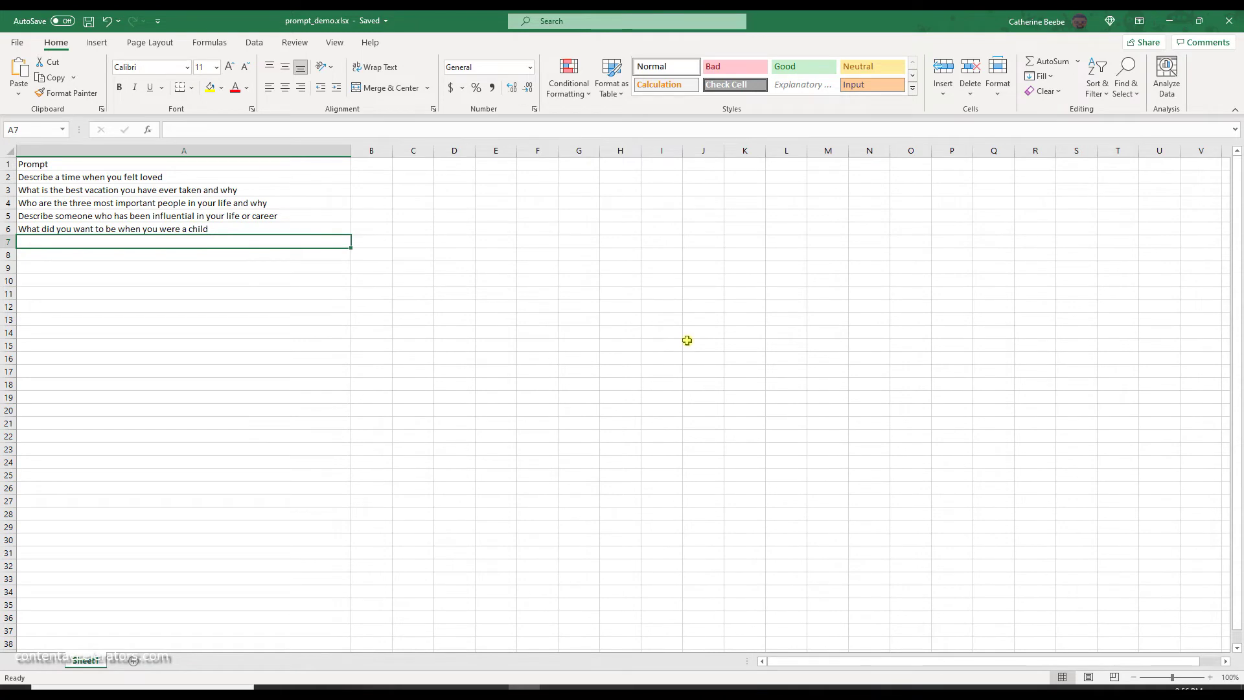
Type 'What is your favorite song and how does it make you feel' into A7, fixing typos
{"action": "type", "text": "What "}
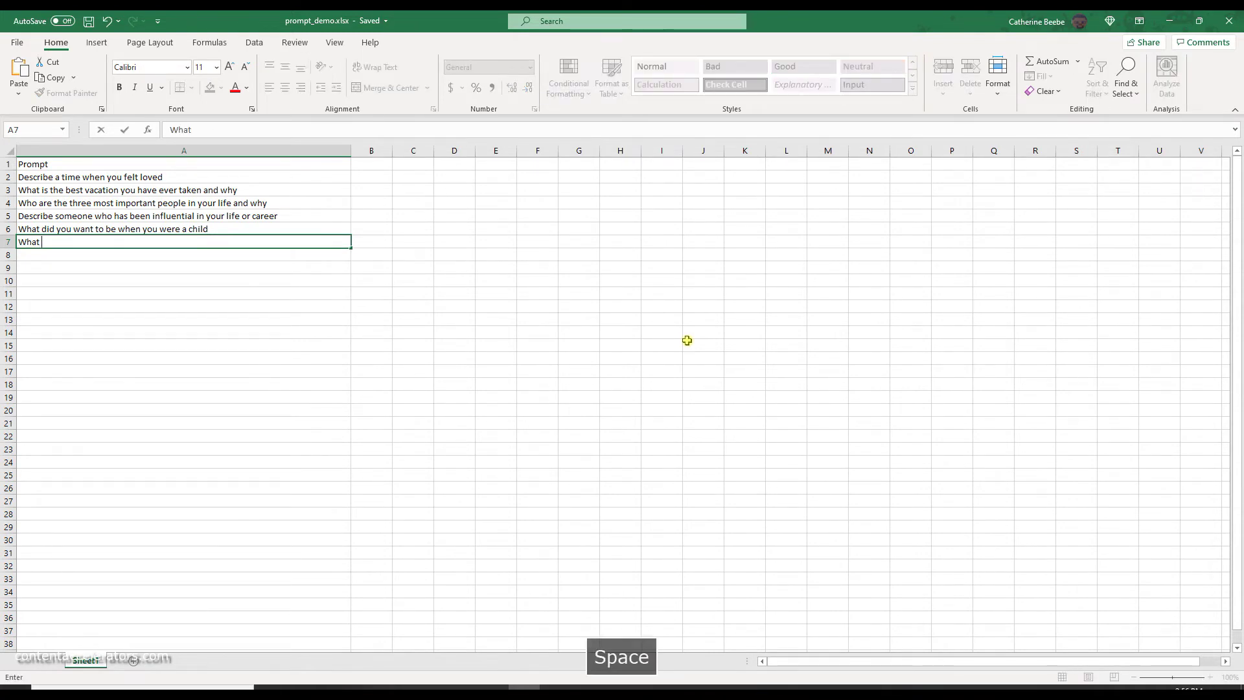
{"action": "type", "text": "is your favorite"}
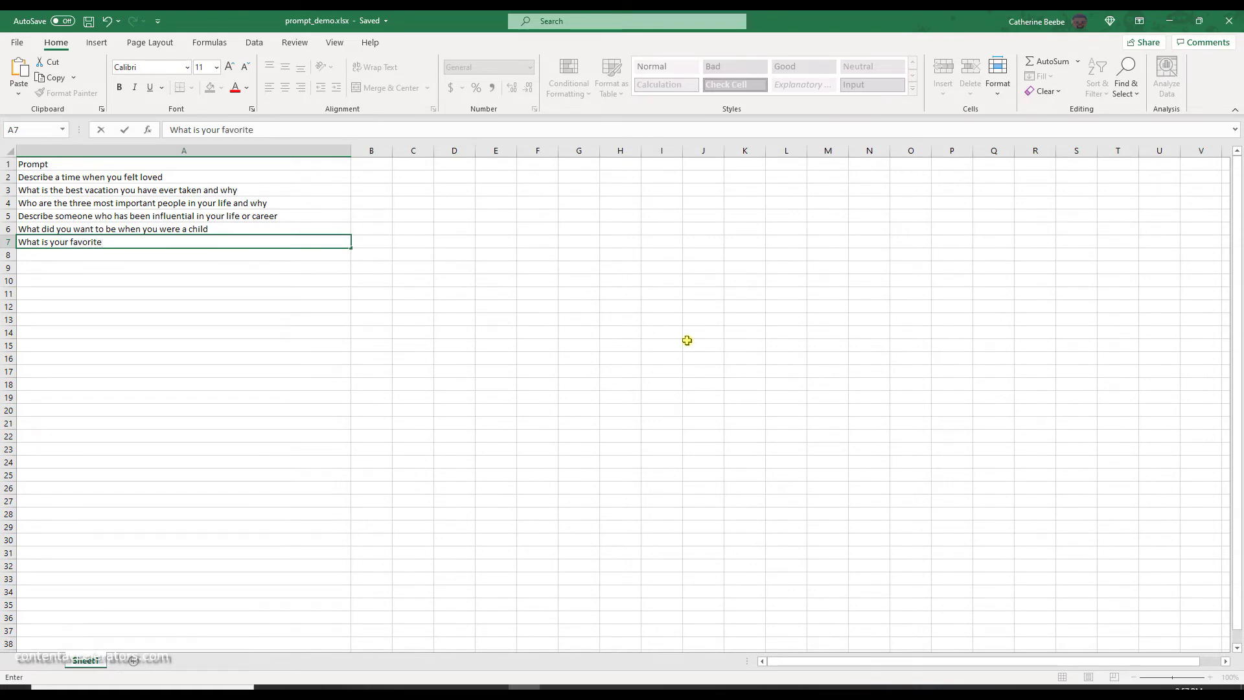
{"action": "type", "text": " color and how"}
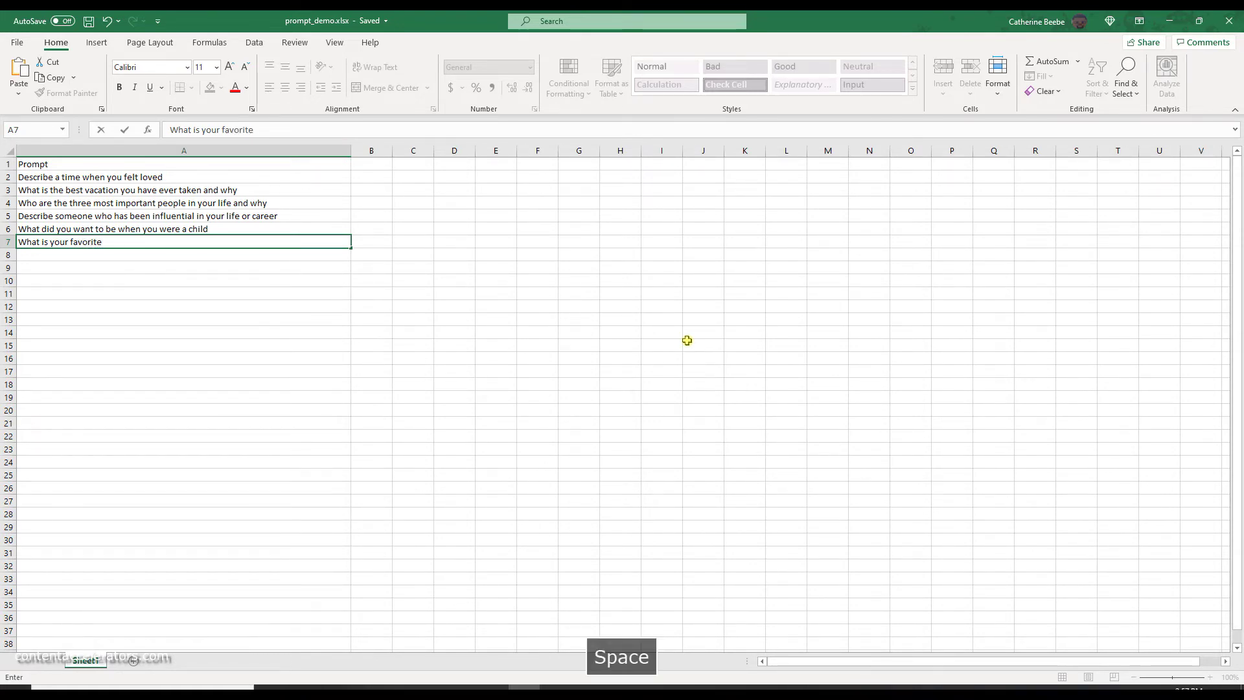
{"action": "type", "text": " does it make your fe"}
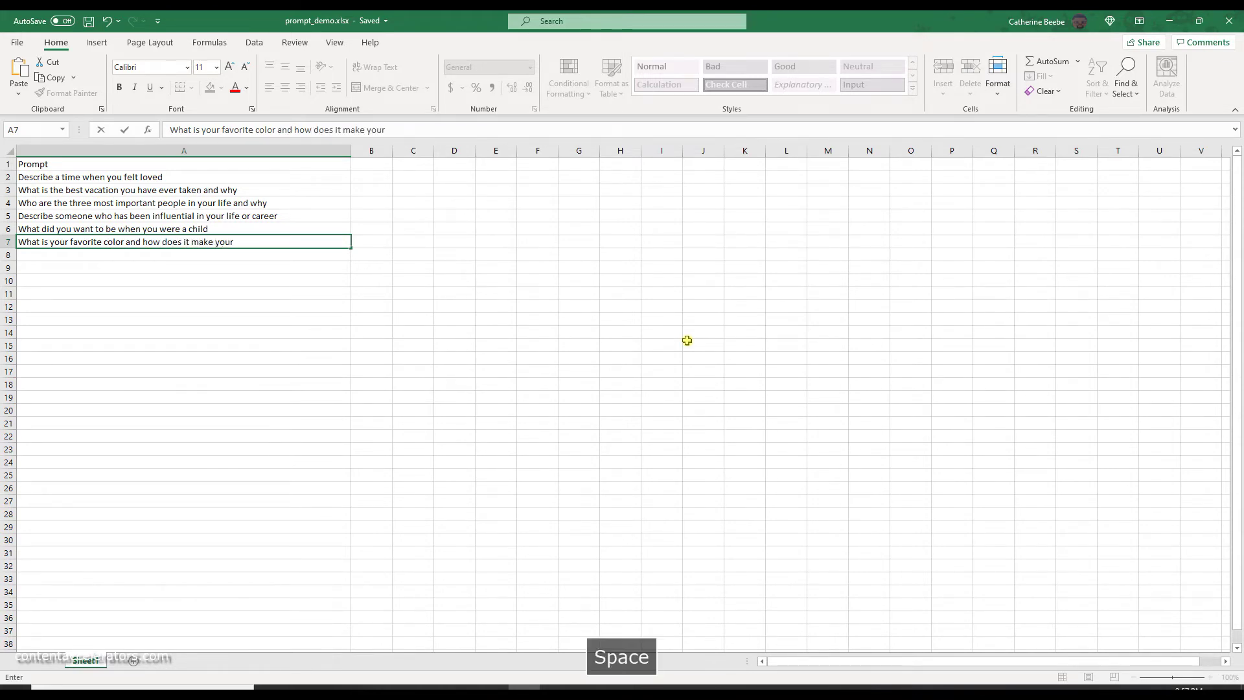
{"action": "key", "text": "BackSpace"}
{"action": "key", "text": "BackSpace"}
{"action": "key", "text": "BackSpace"}
{"action": "key", "text": "BackSpace"}
{"action": "key", "text": "BackSpace"}
{"action": "key", "text": "BackSpace"}
{"action": "key", "text": "BackSpace"}
{"action": "key", "text": "BackSpace"}
{"action": "key", "text": "BackSpace"}
{"action": "key", "text": "BackSpace"}
{"action": "key", "text": "BackSpace"}
{"action": "key", "text": "BackSpace"}
{"action": "key", "text": "BackSpace"}
{"action": "key", "text": "BackSpace"}
{"action": "key", "text": "BackSpace"}
{"action": "key", "text": "BackSpace"}
{"action": "key", "text": "BackSpace"}
{"action": "key", "text": "BackSpace"}
{"action": "key", "text": "BackSpace"}
{"action": "key", "text": "BackSpace"}
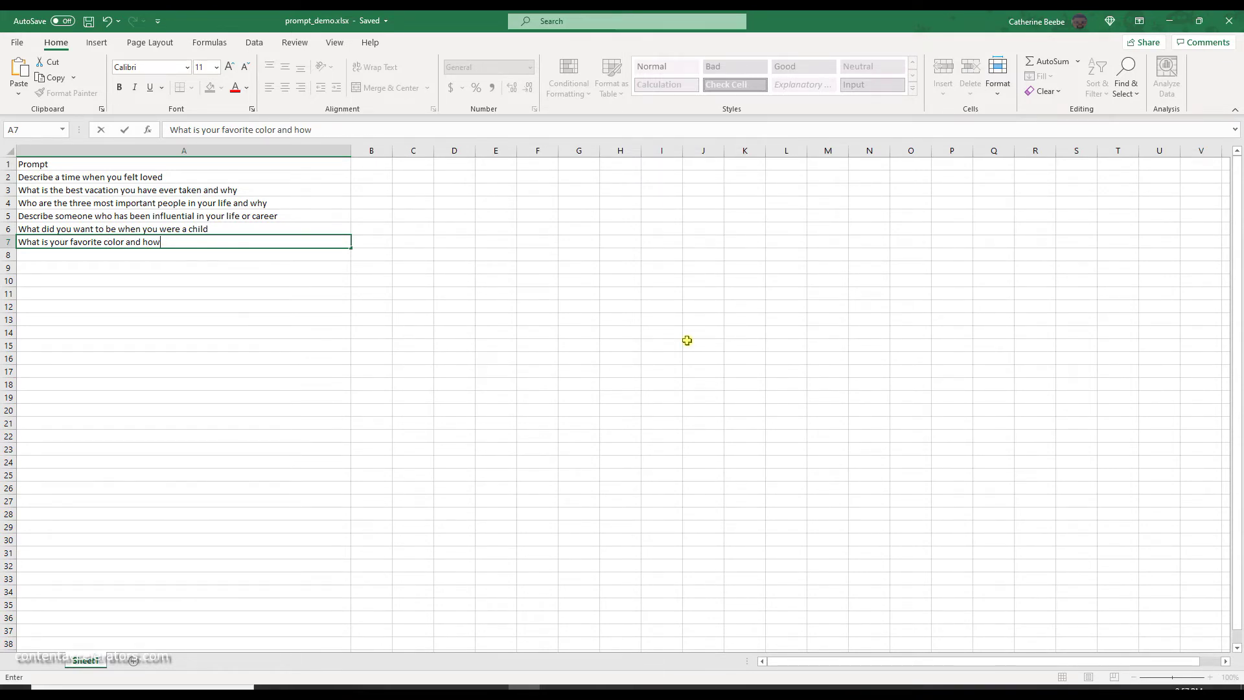
{"action": "type", "text": "sone and how does "}
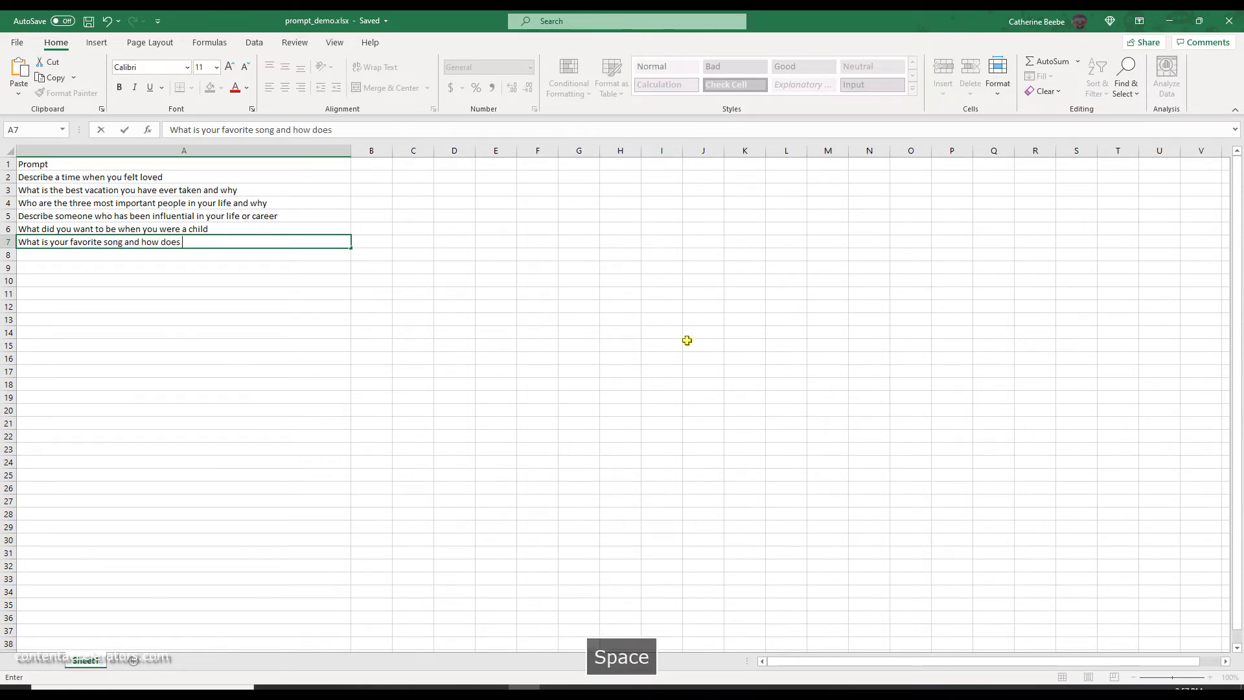
{"action": "type", "text": "it make your fe"}
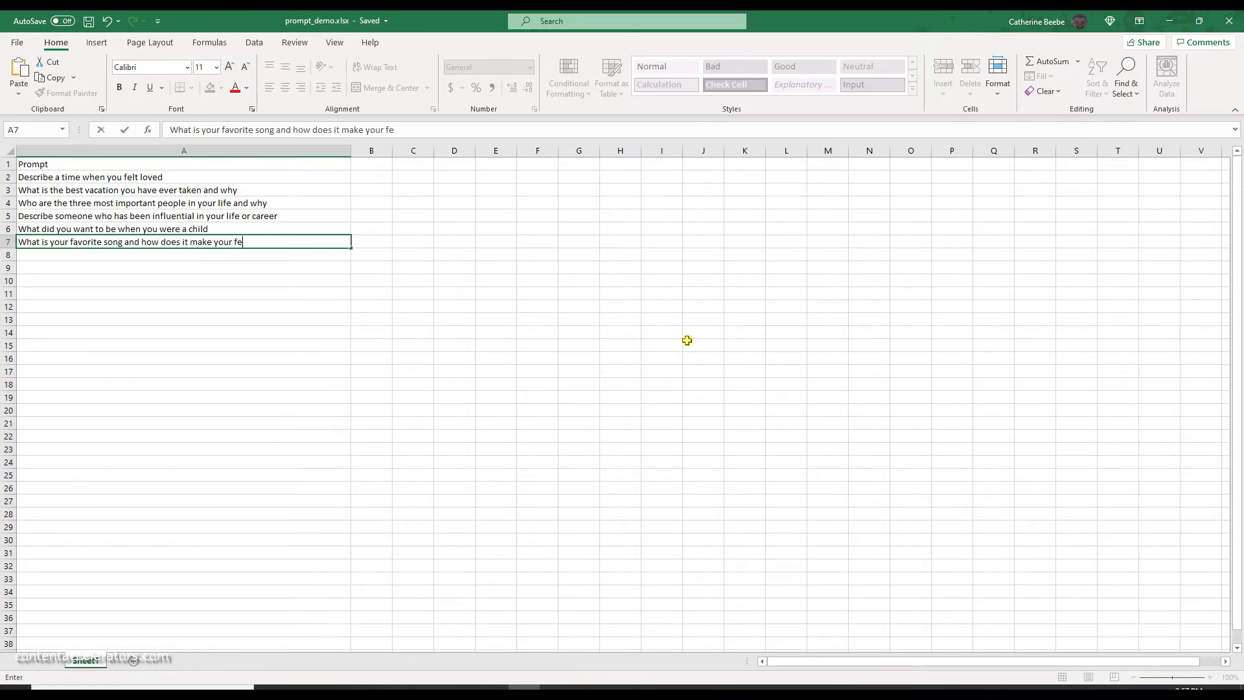
{"action": "type", "text": " feel"}
Save the prompt workbook with its new entry, then minimize Excel to return to Publisher
{"action": "left_click", "coordinate": [20, 43]}
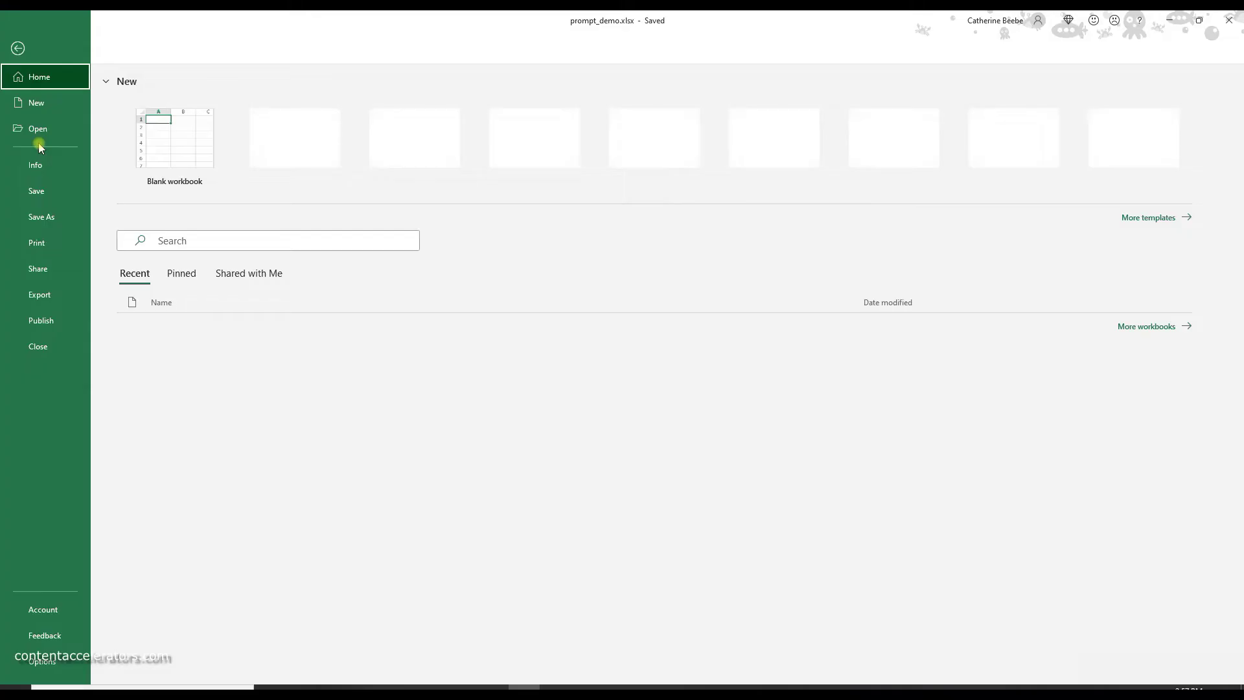
{"action": "left_click", "coordinate": [33, 189]}
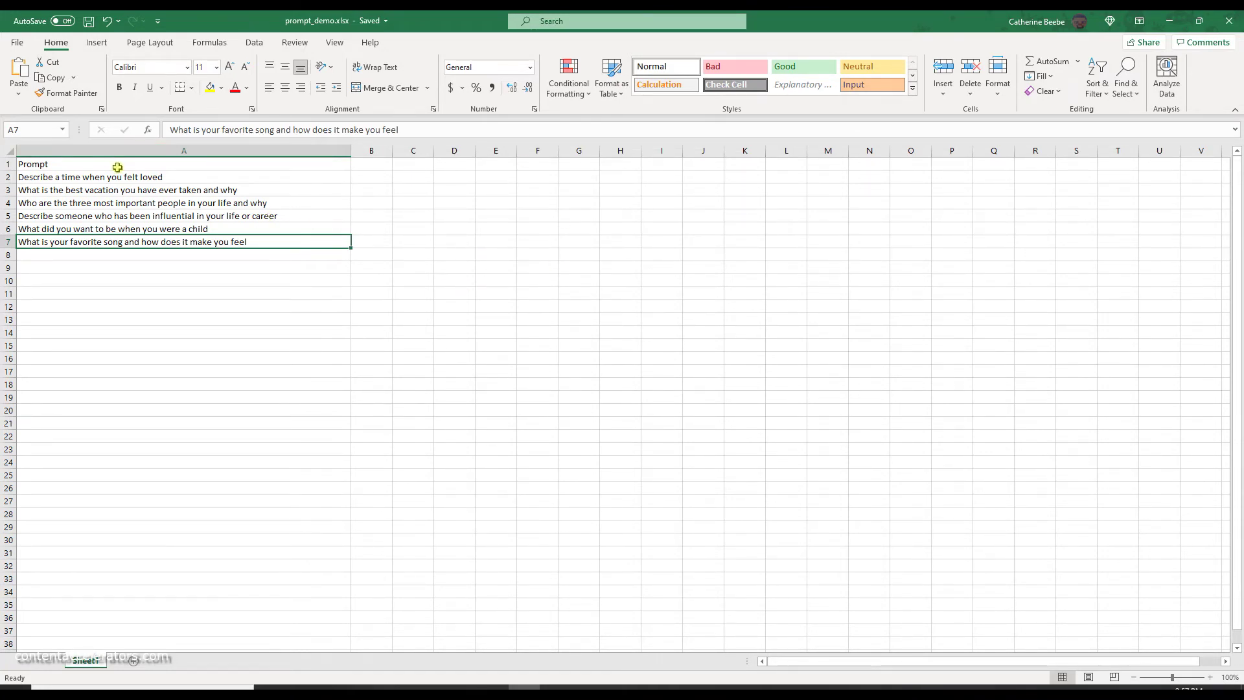
{"action": "left_click", "coordinate": [34, 165]}
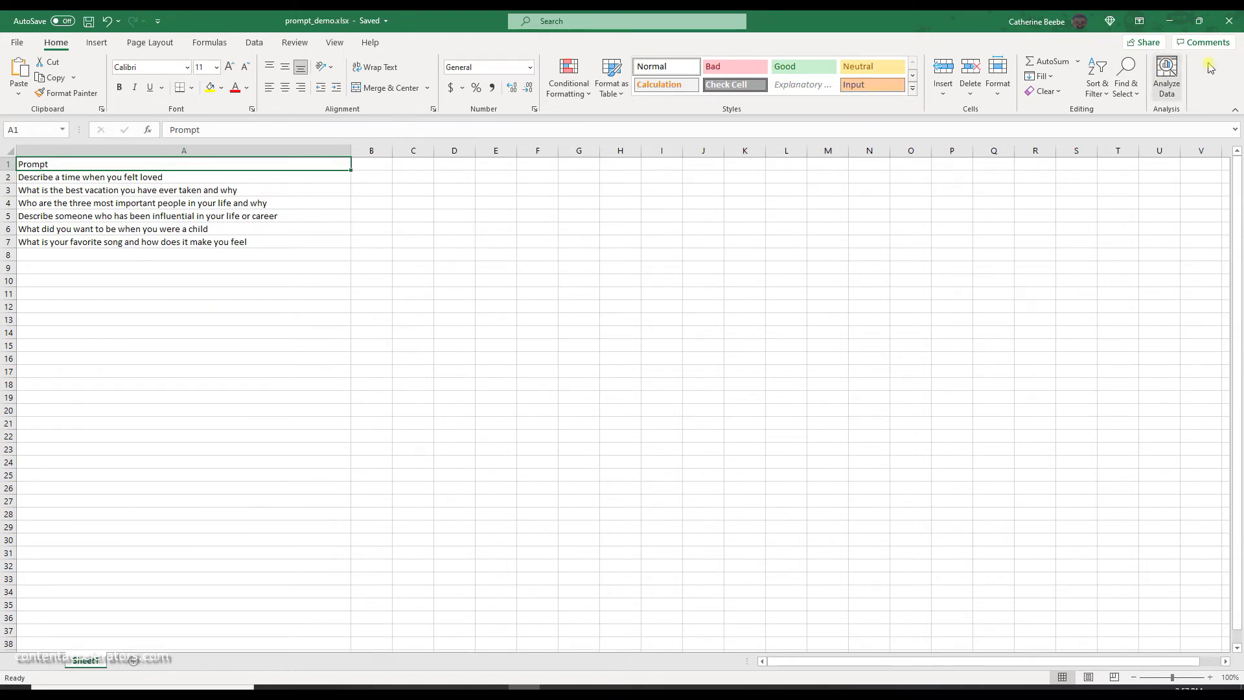
{"action": "left_click", "coordinate": [1171, 23]}
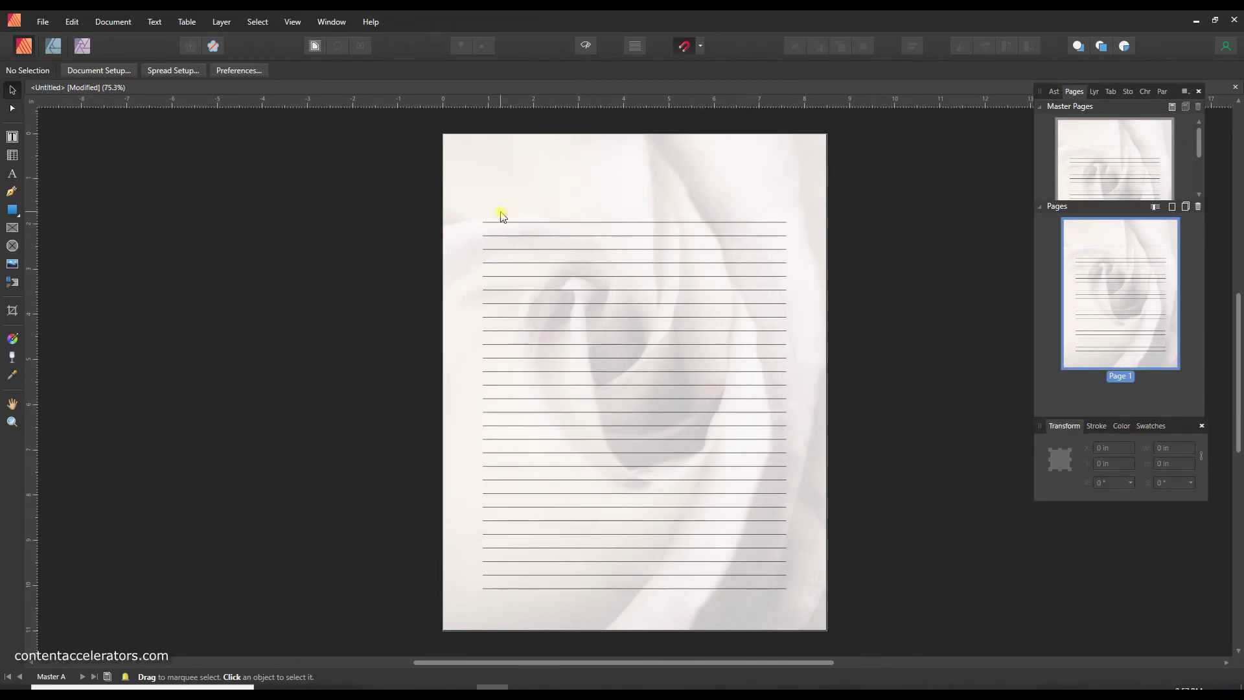
Draw a header text frame across the page top above the ruled lines, vertically centred
{"action": "left_click", "coordinate": [11, 137]}
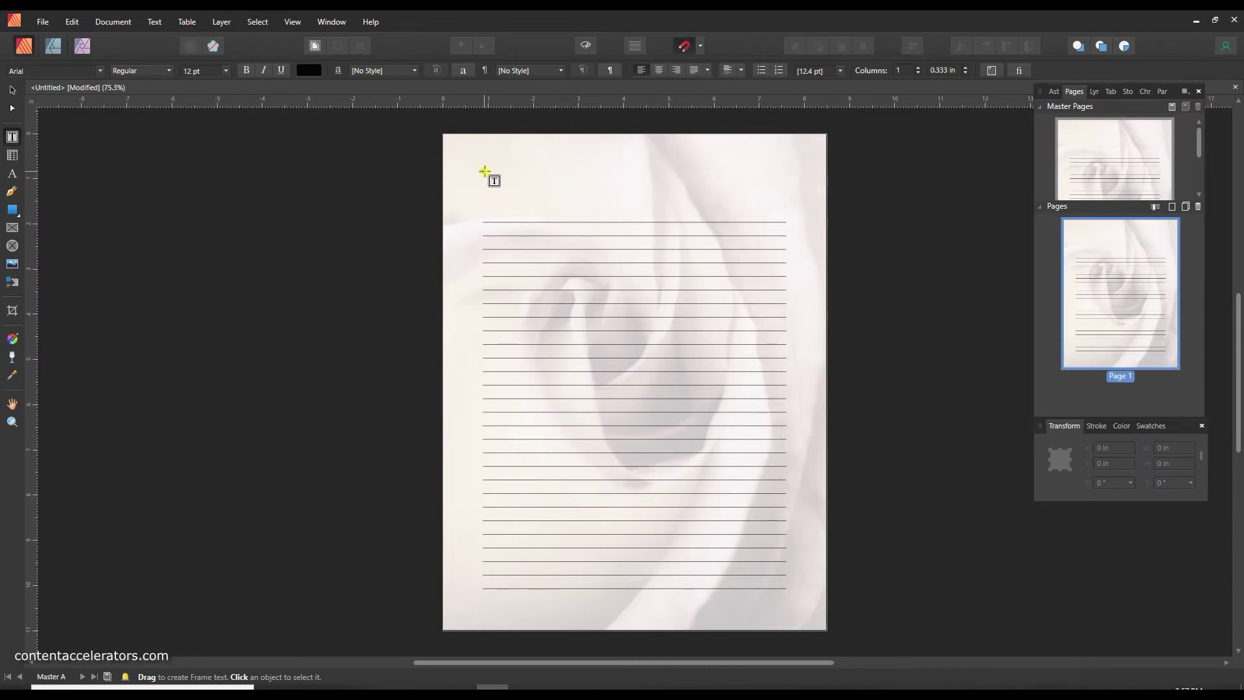
{"action": "left_click_drag", "start_coordinate": [484, 171], "coordinate": [787, 190]}
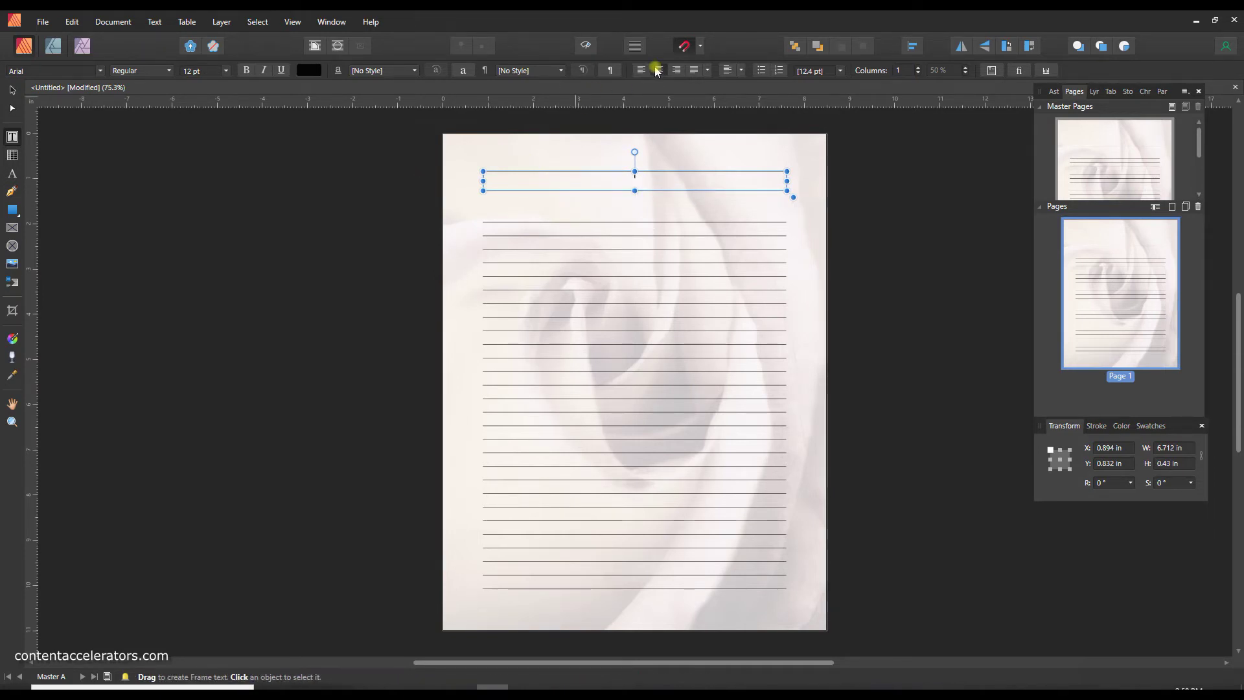
{"action": "left_click", "coordinate": [742, 71]}
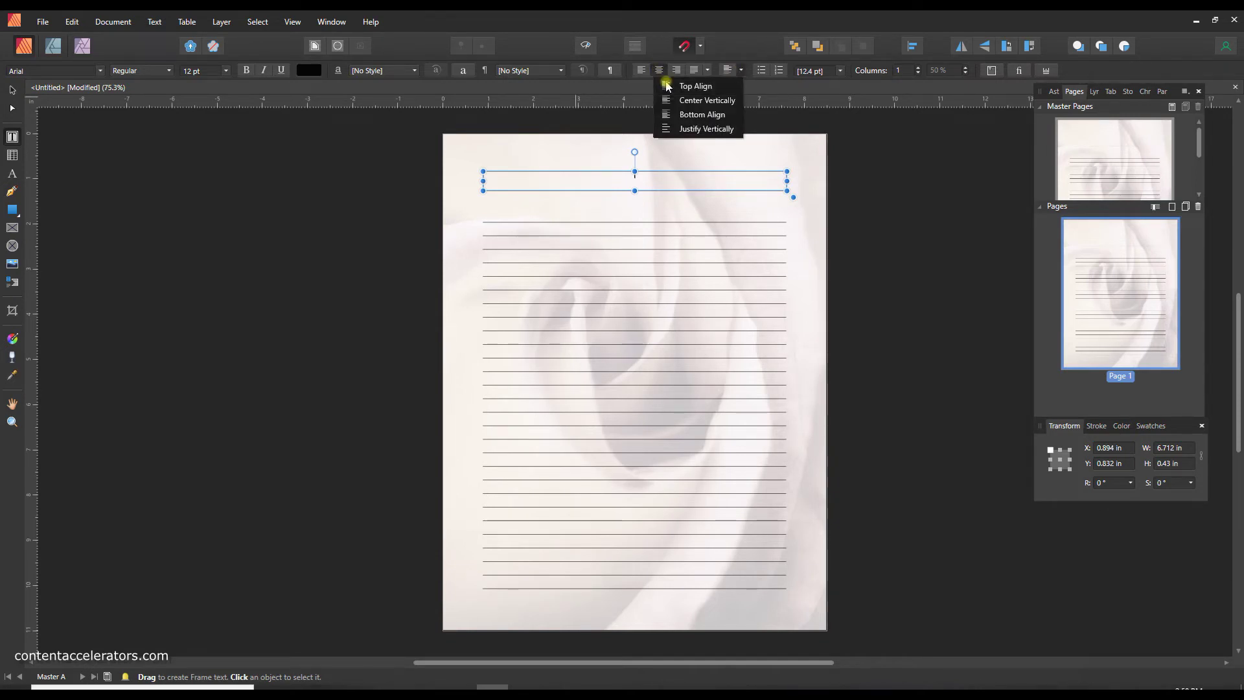
{"action": "left_click", "coordinate": [684, 100]}
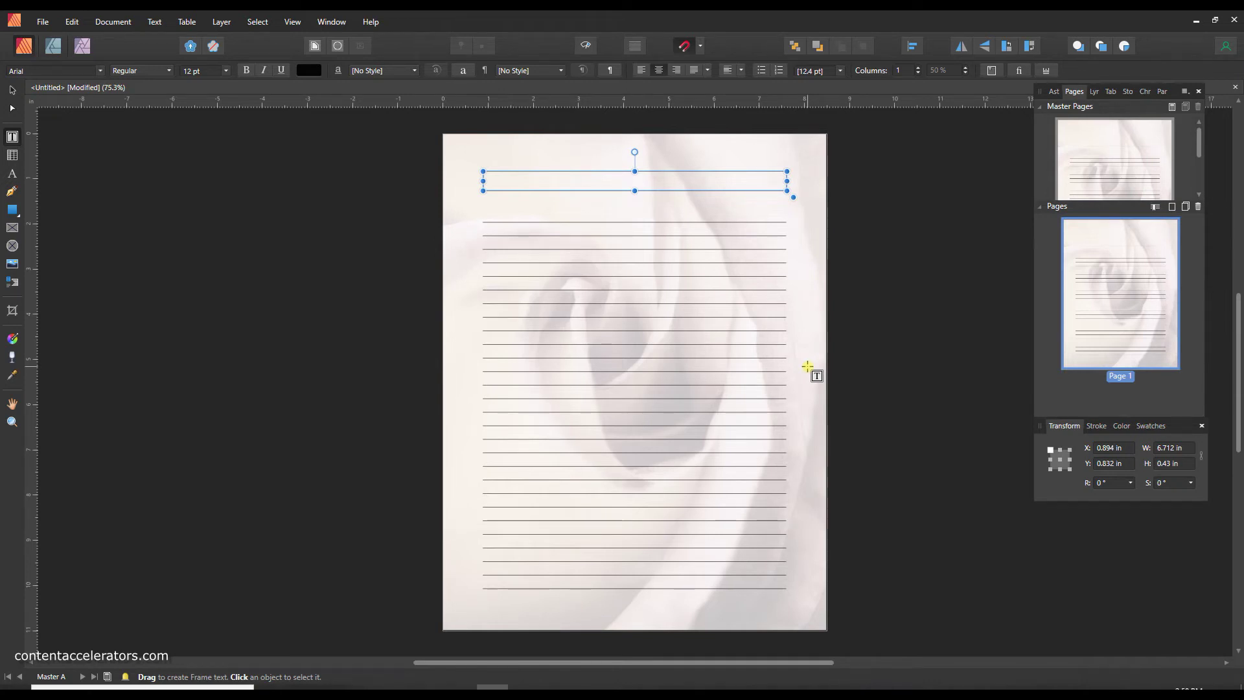
Type placeholder text 'Prompte Here' in the frame and format it as Allura 18 pt
{"action": "type", "text": "Prompte Here"}
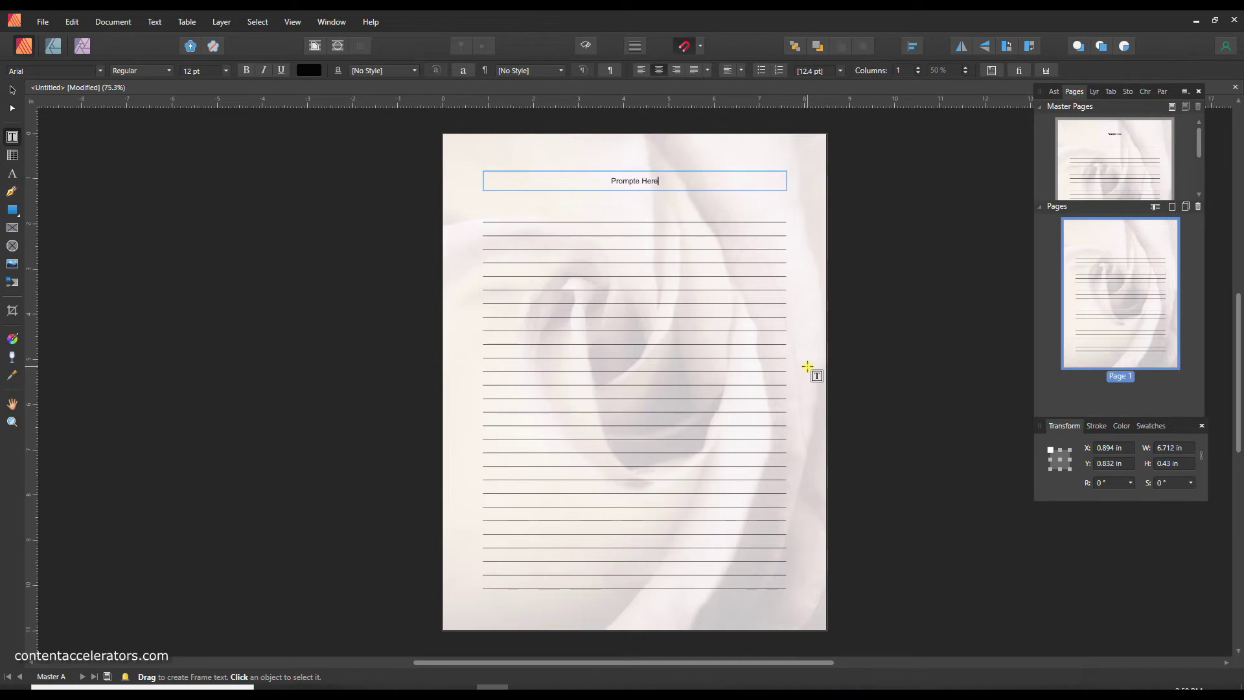
{"action": "key", "text": "Escape"}
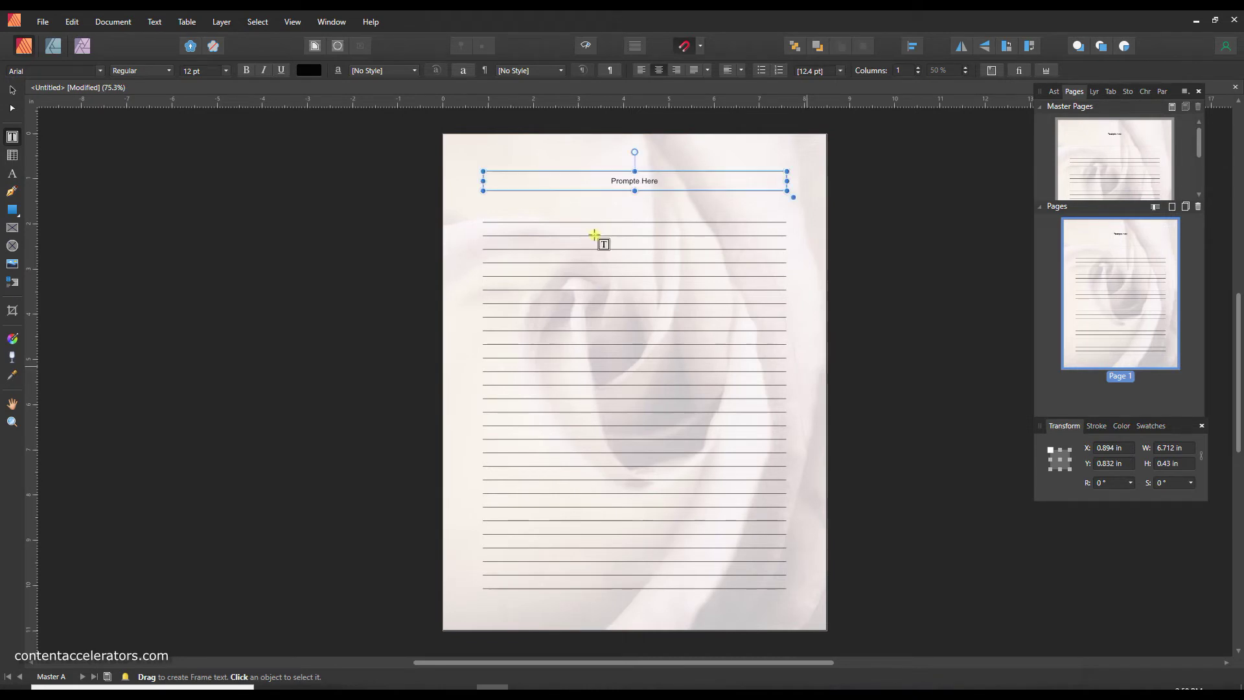
{"action": "left_click", "coordinate": [638, 177]}
{"action": "left_click_drag", "start_coordinate": [670, 181], "coordinate": [608, 184]}
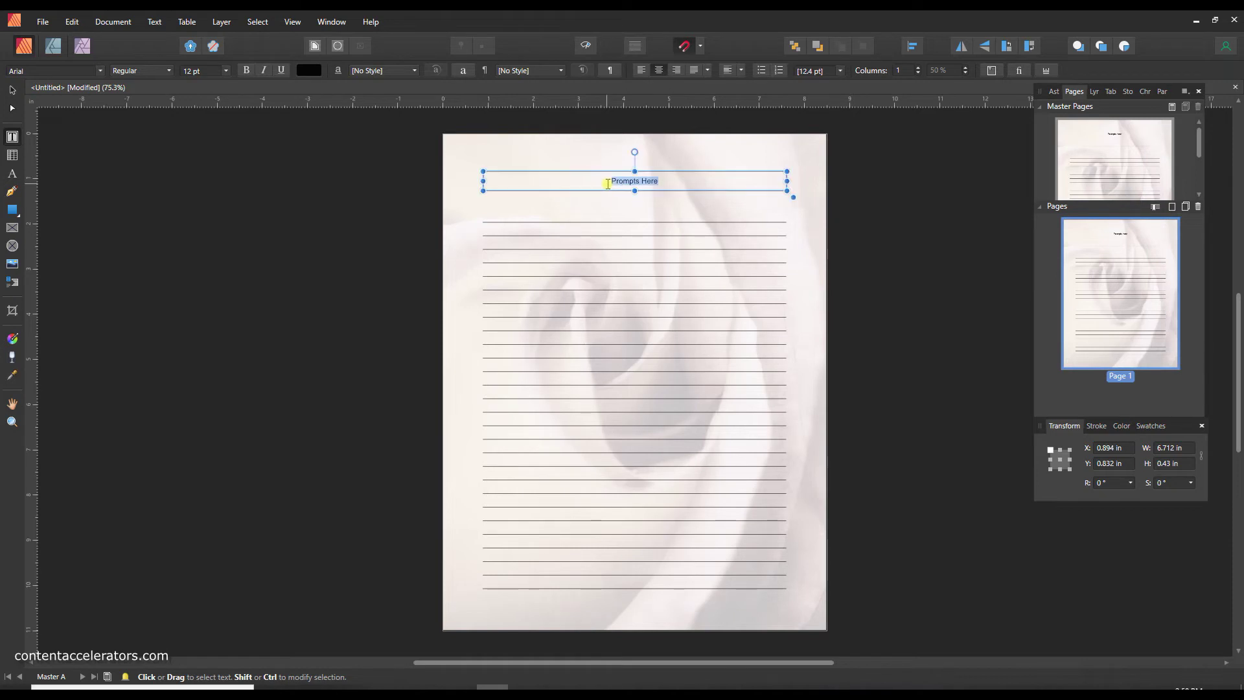
{"action": "left_click", "coordinate": [99, 70]}
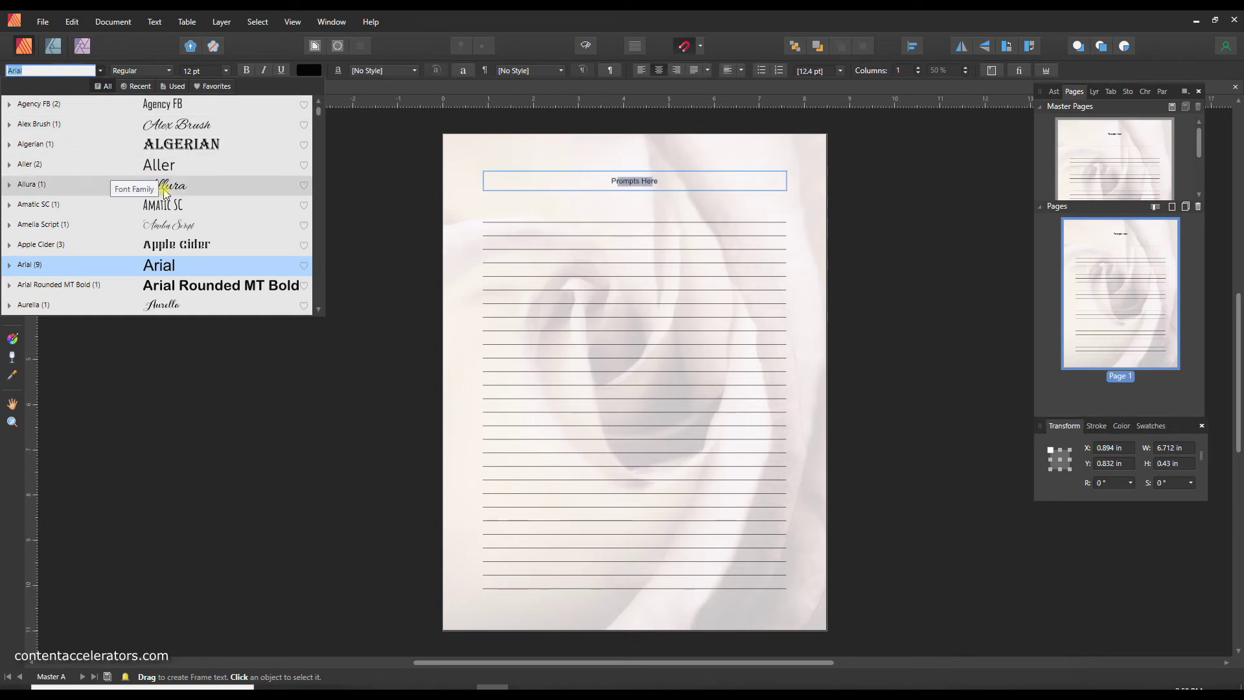
{"action": "scroll", "coordinate": [165, 192], "scroll_direction": "down", "scroll_amount": 3}
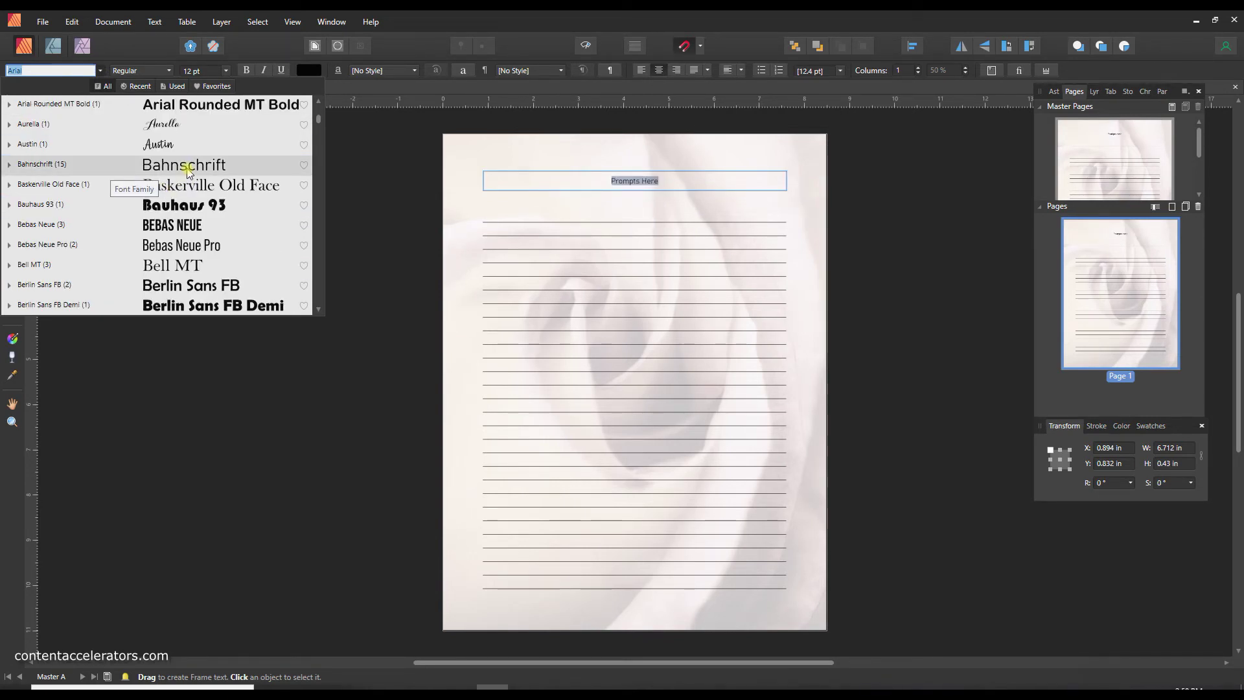
{"action": "scroll", "coordinate": [188, 170], "scroll_direction": "down", "scroll_amount": 2}
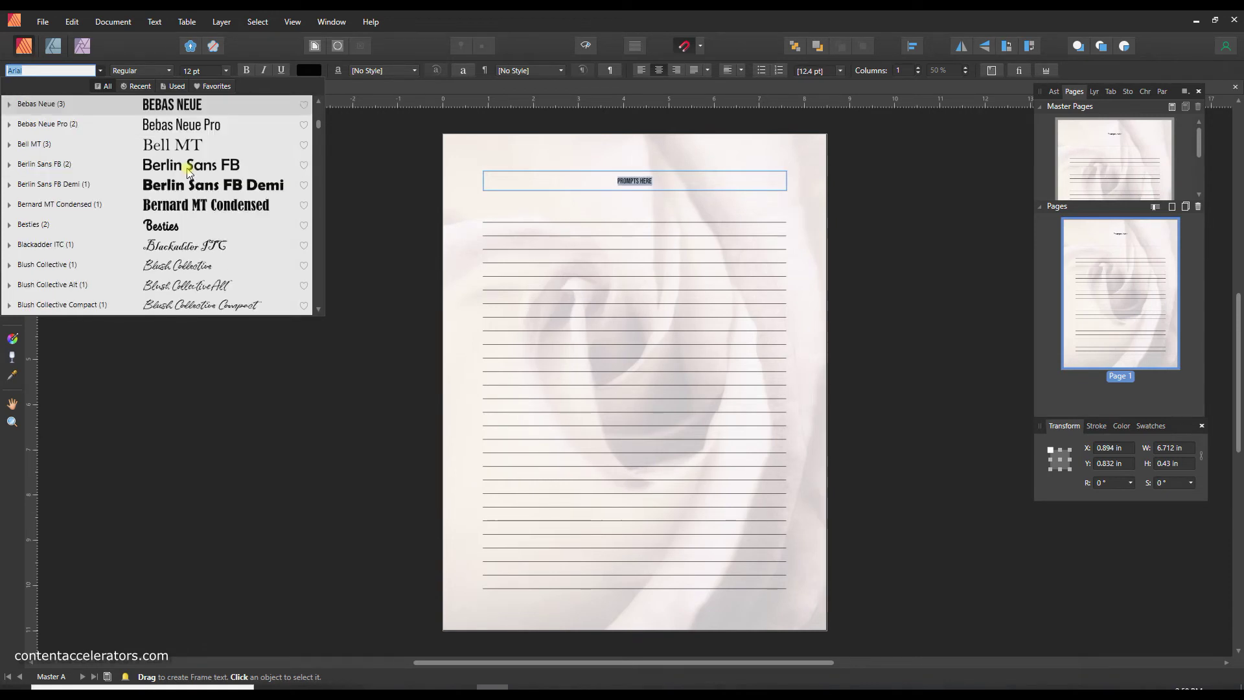
{"action": "scroll", "coordinate": [188, 171], "scroll_direction": "down", "scroll_amount": 1}
{"action": "scroll", "coordinate": [188, 170], "scroll_direction": "up", "scroll_amount": 5}
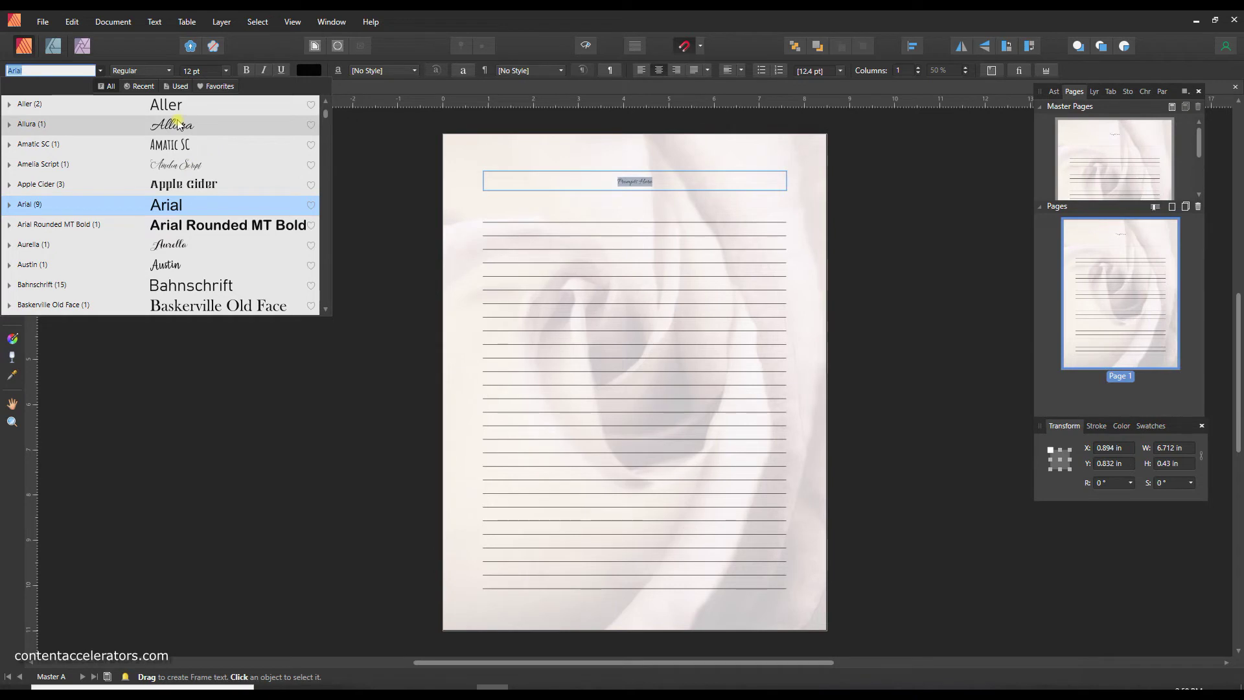
{"action": "scroll", "coordinate": [180, 130], "scroll_direction": "up", "scroll_amount": 1}
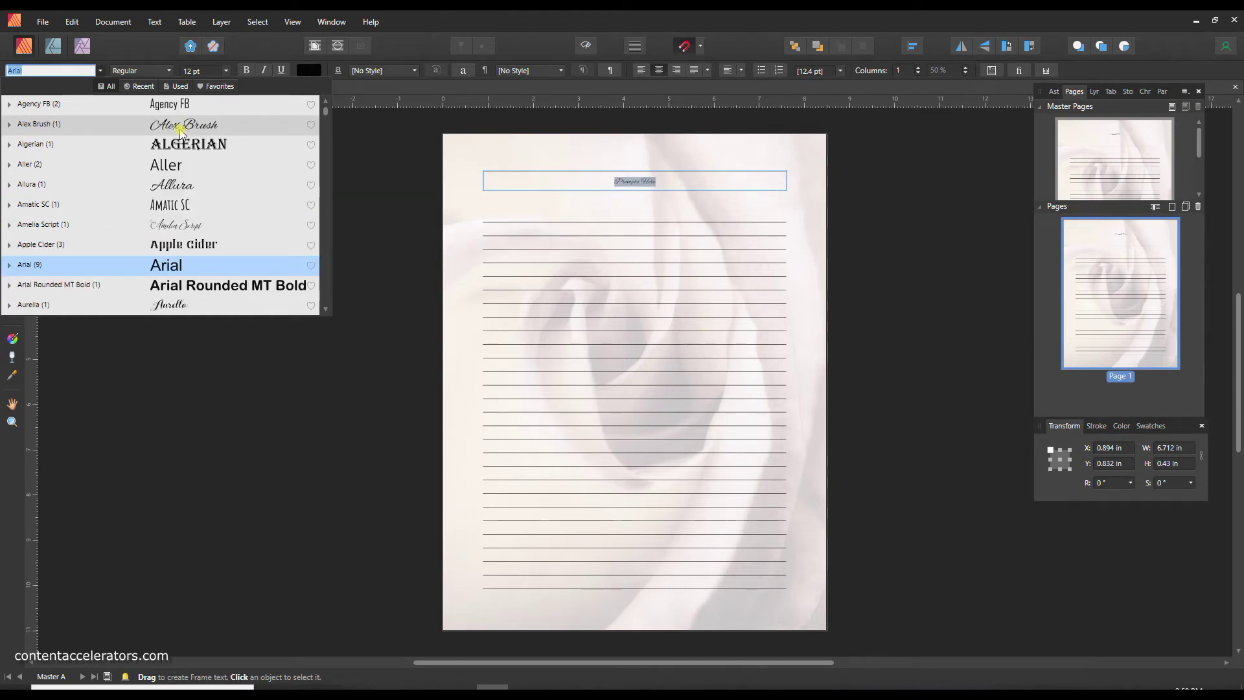
{"action": "left_click", "coordinate": [173, 188]}
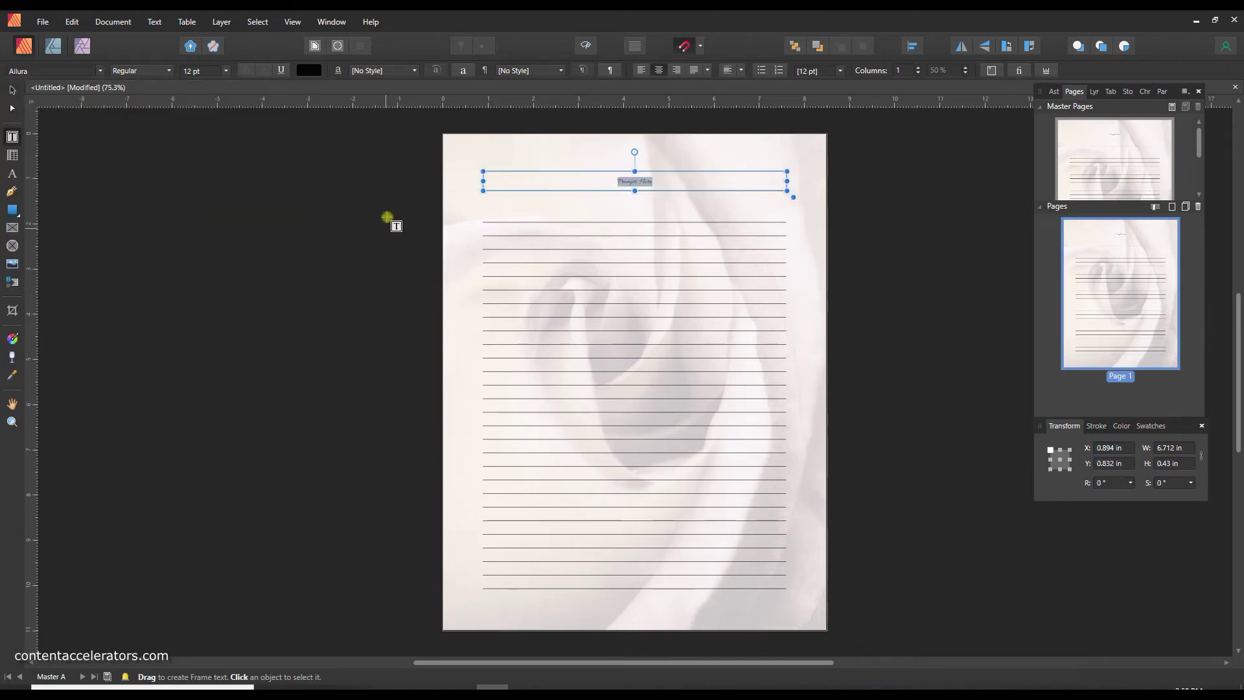
{"action": "left_click", "coordinate": [224, 70]}
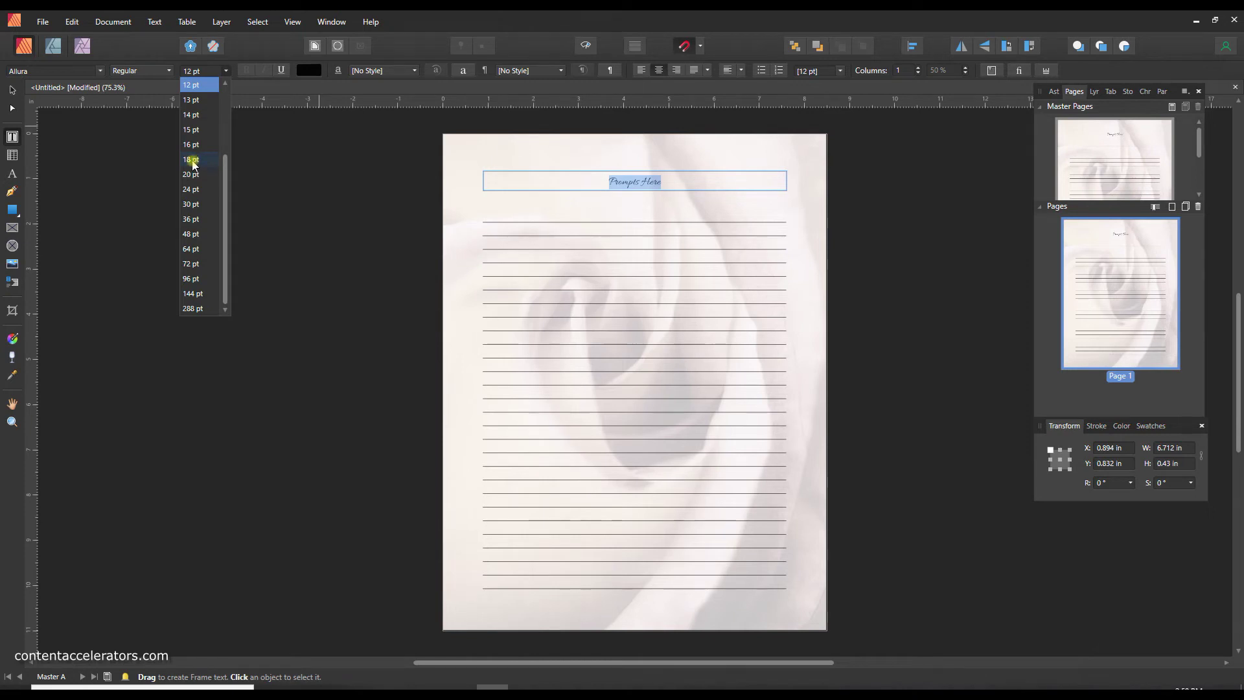
{"action": "left_click", "coordinate": [193, 160]}
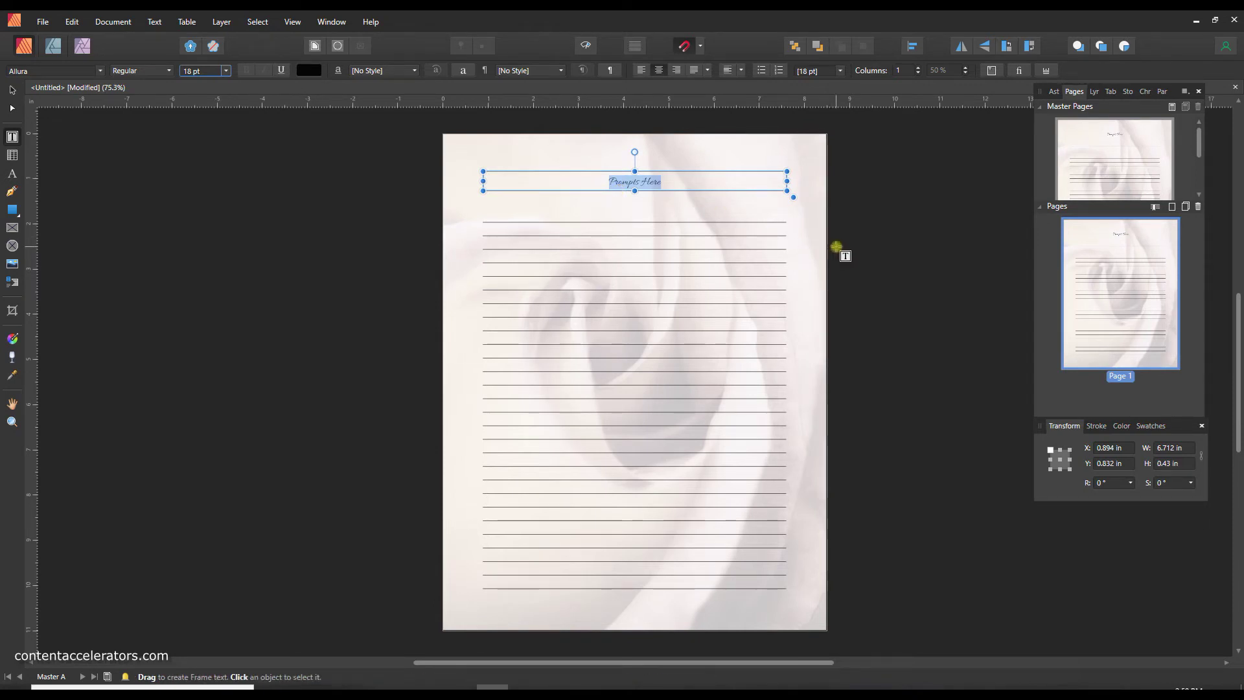
Delete the placeholder text, leaving the header frame empty with Allura 18 pt formatting
{"action": "key", "text": "Delete"}
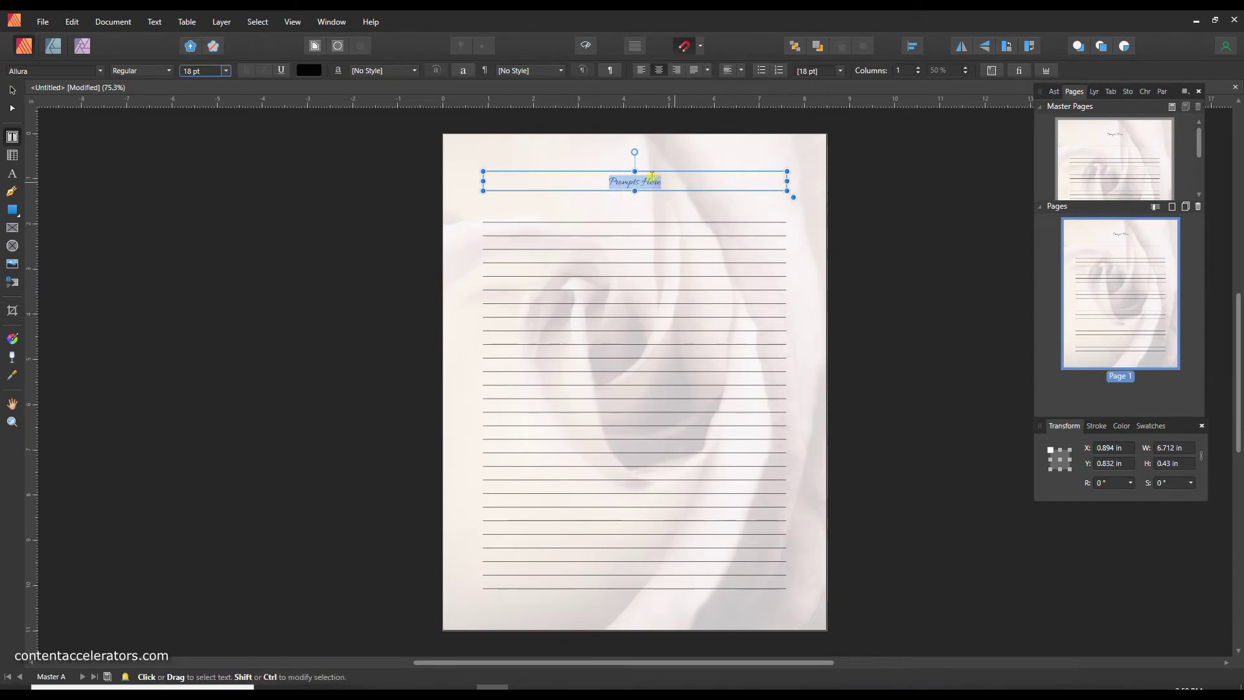
{"action": "left_click_drag", "start_coordinate": [670, 182], "coordinate": [598, 183]}
{"action": "key", "text": "Delete"}
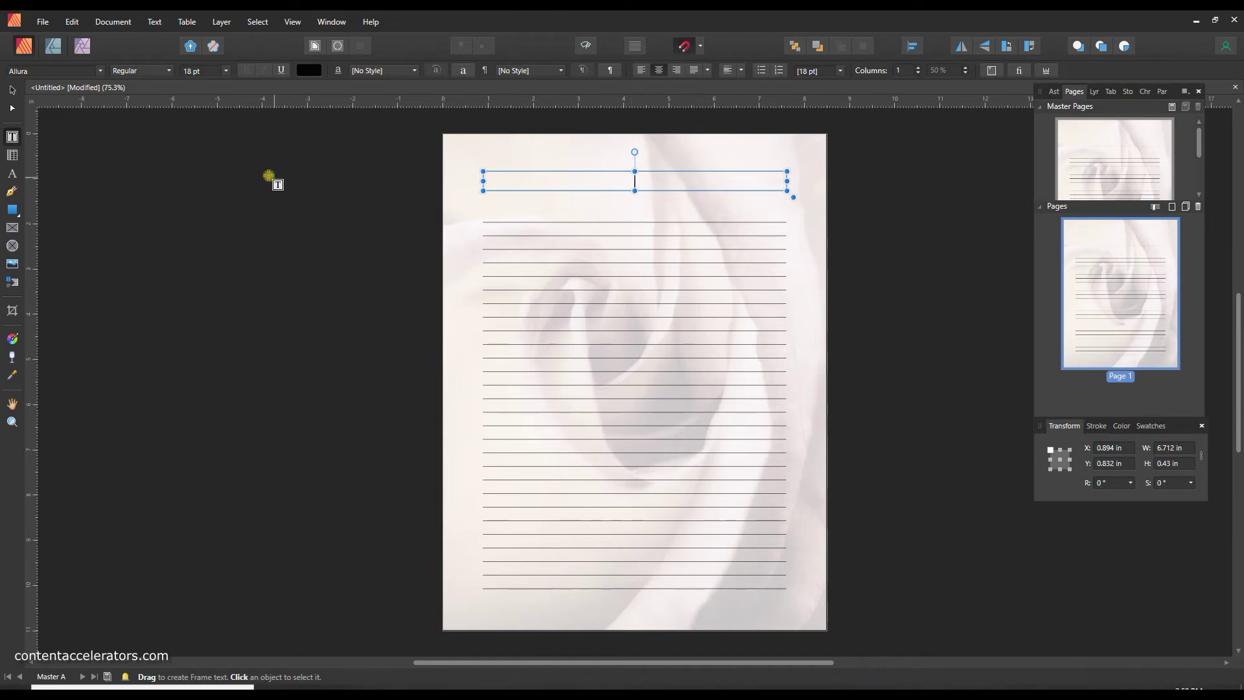
Add prompt_demo.xlsx from Downloads as the source in the Data Merge Manager
{"action": "left_click", "coordinate": [113, 22]}
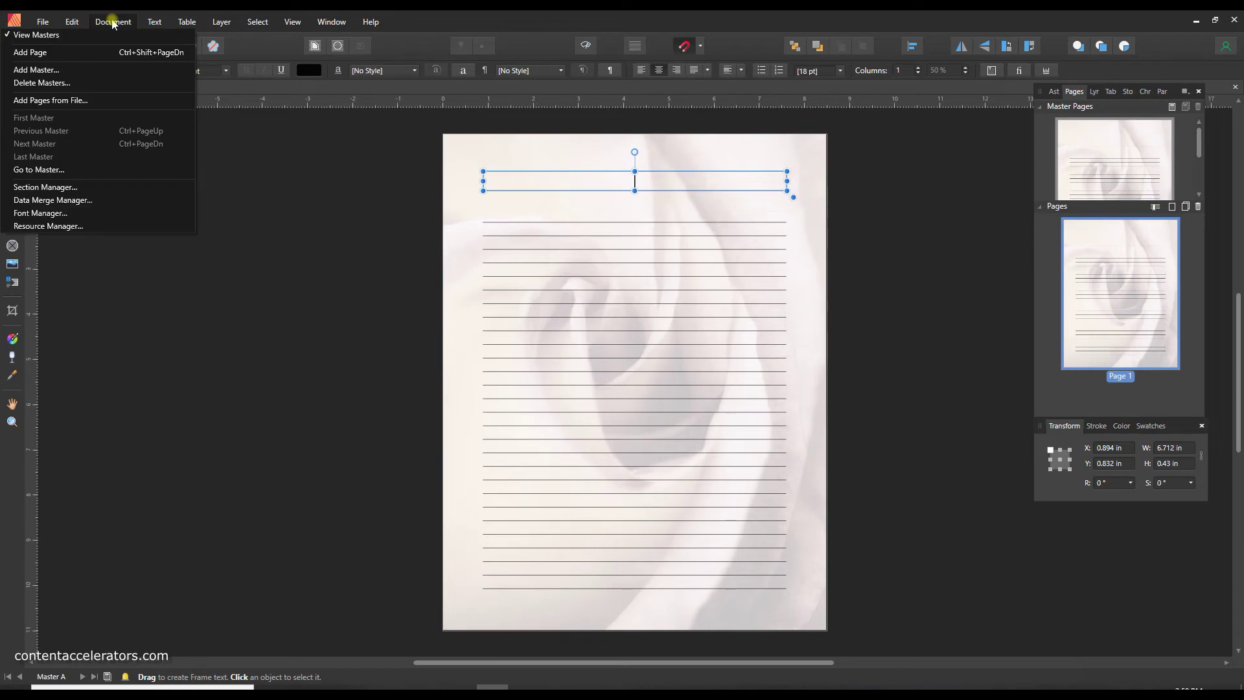
{"action": "left_click", "coordinate": [34, 201]}
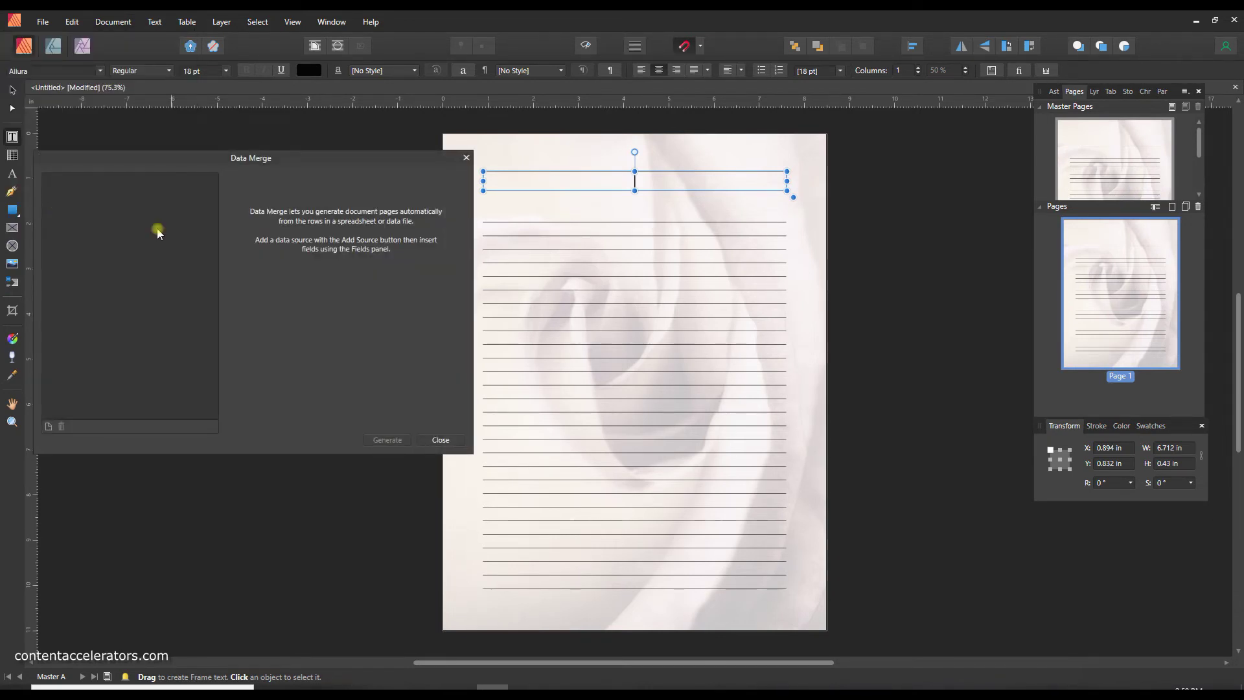
{"action": "left_click", "coordinate": [47, 427]}
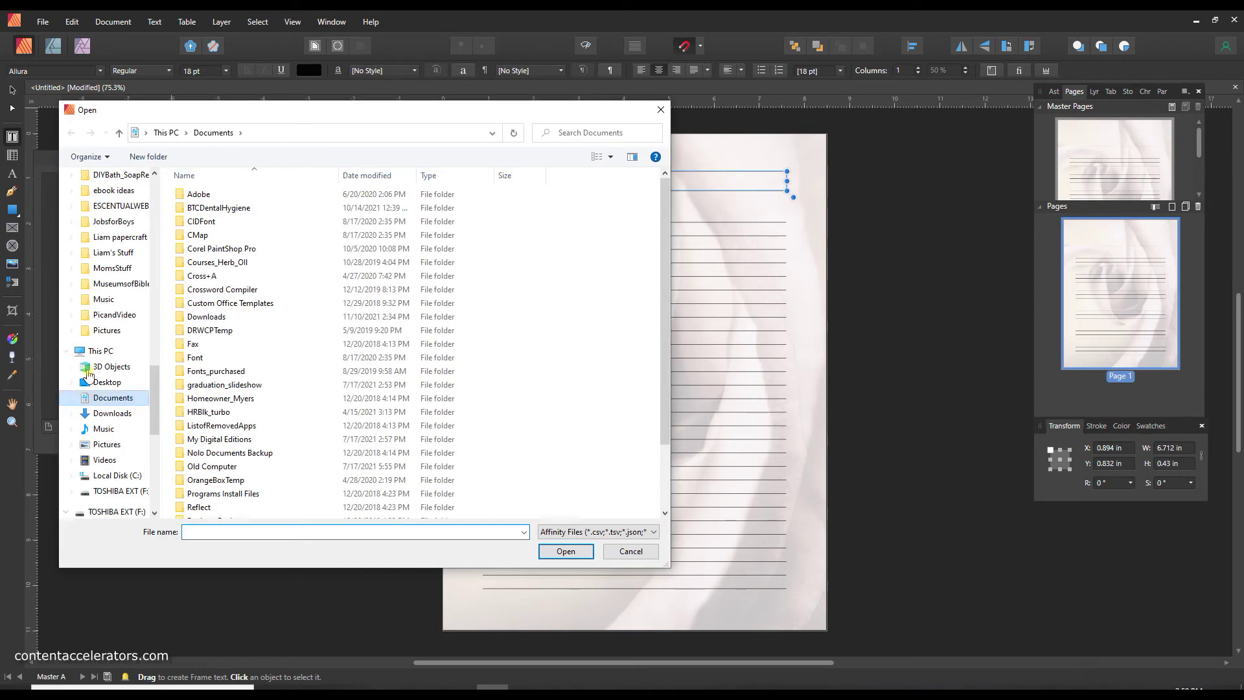
{"action": "left_click", "coordinate": [111, 413]}
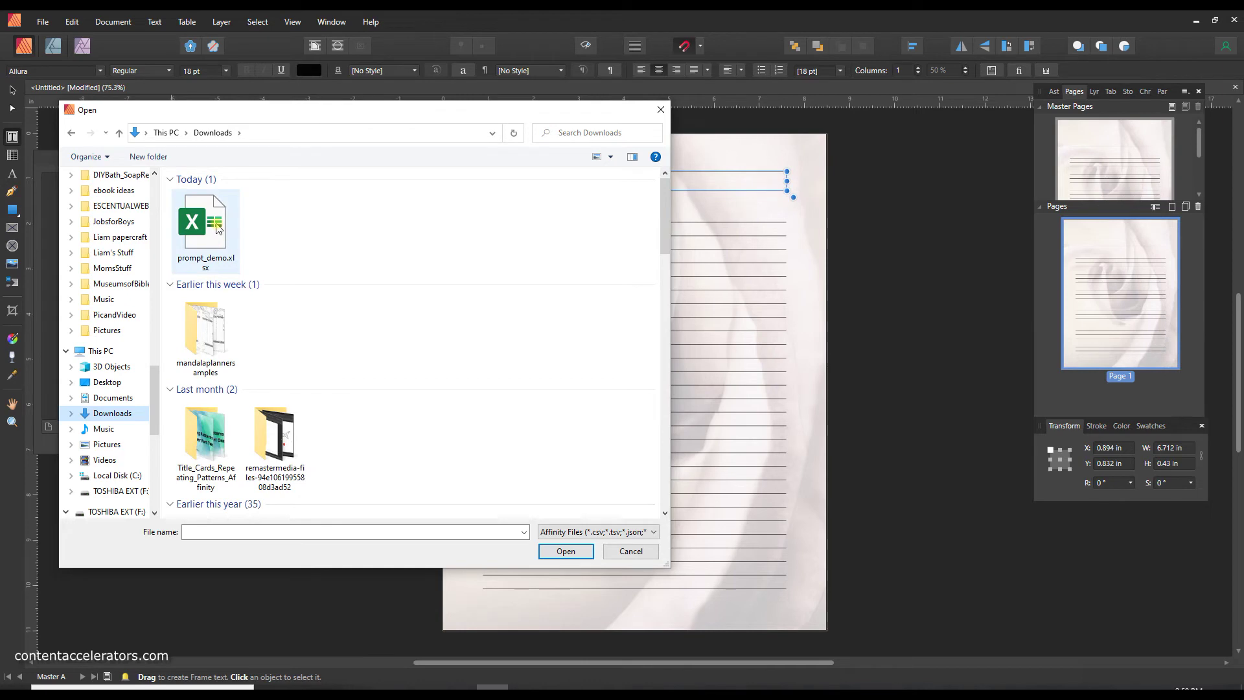
{"action": "left_click", "coordinate": [237, 249]}
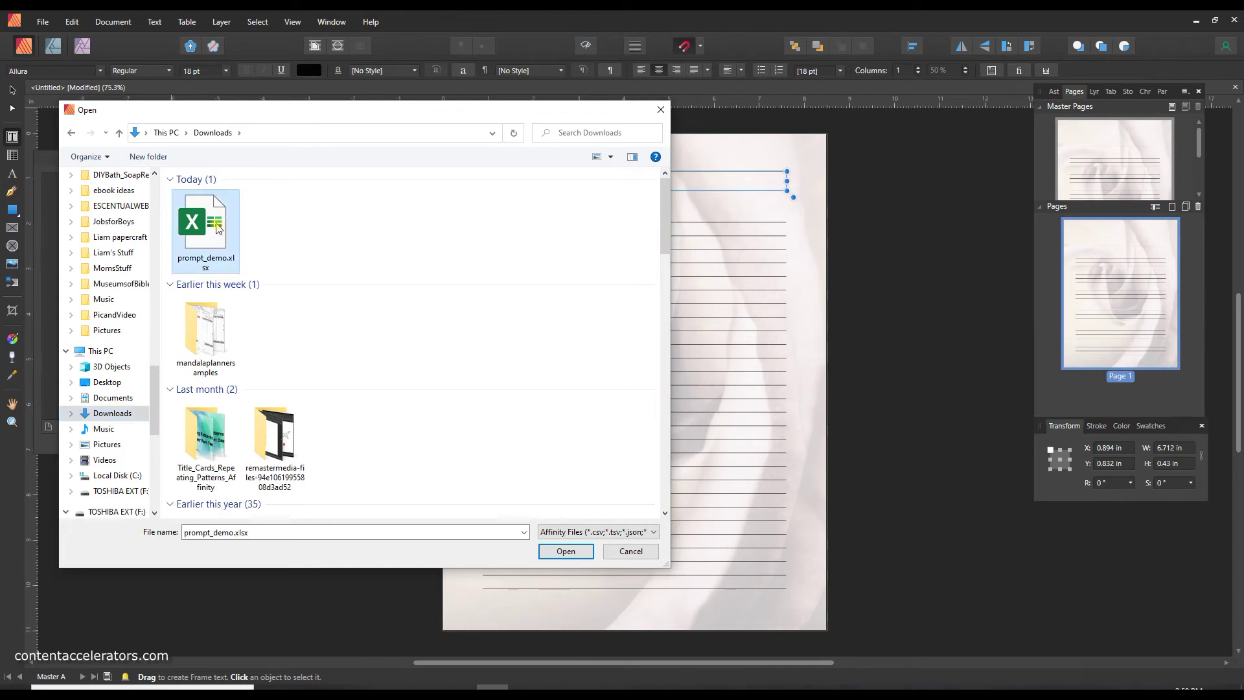
{"action": "left_click", "coordinate": [557, 552]}
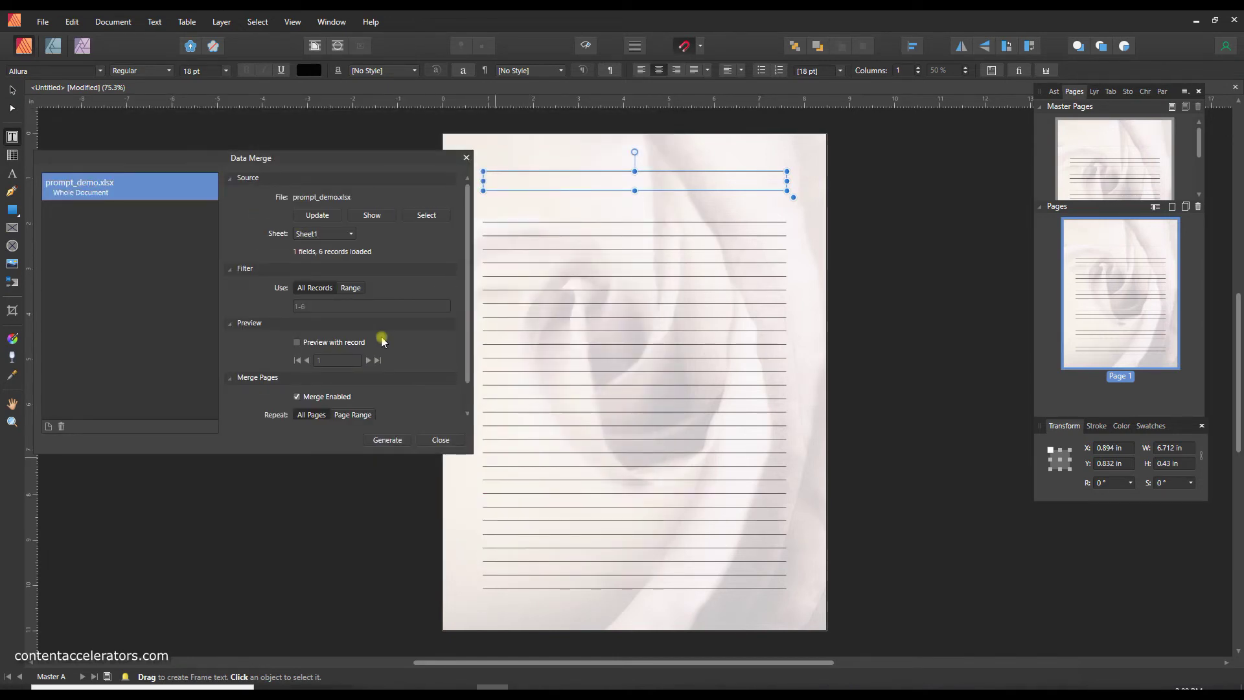
Turn on Preview with record 1 and untick Merge Enabled
{"action": "left_click", "coordinate": [297, 342]}
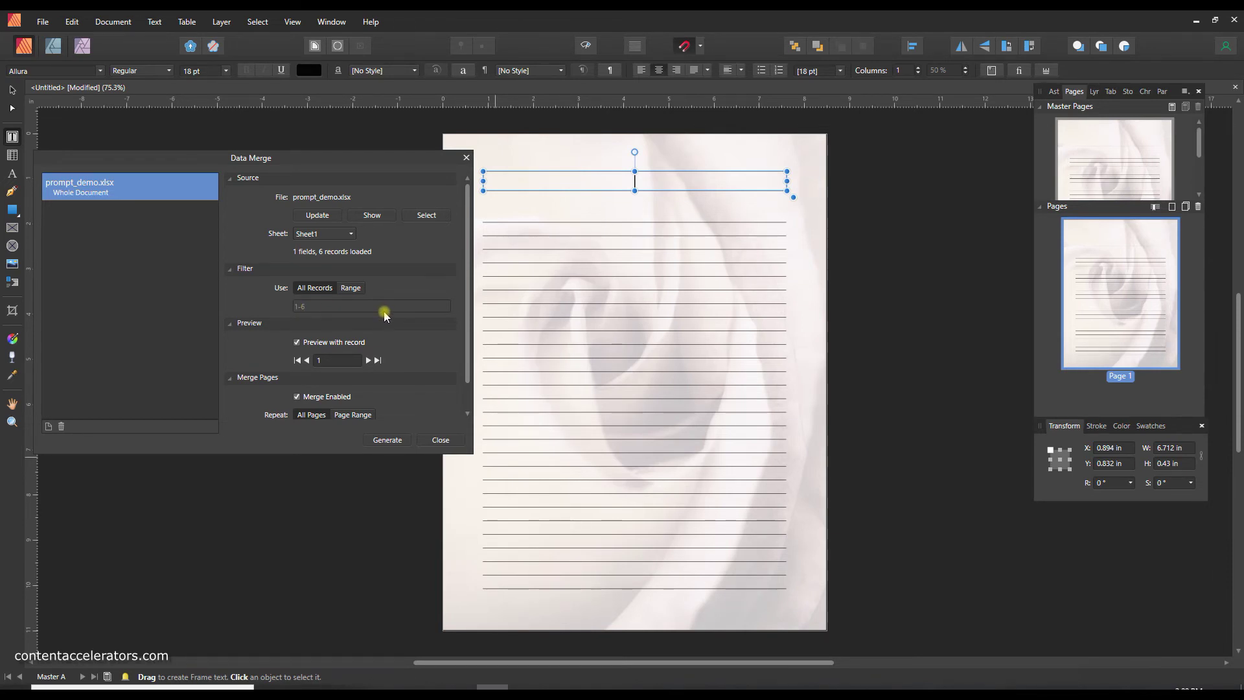
{"action": "left_click", "coordinate": [296, 397]}
{"action": "left_click", "coordinate": [292, 24]}
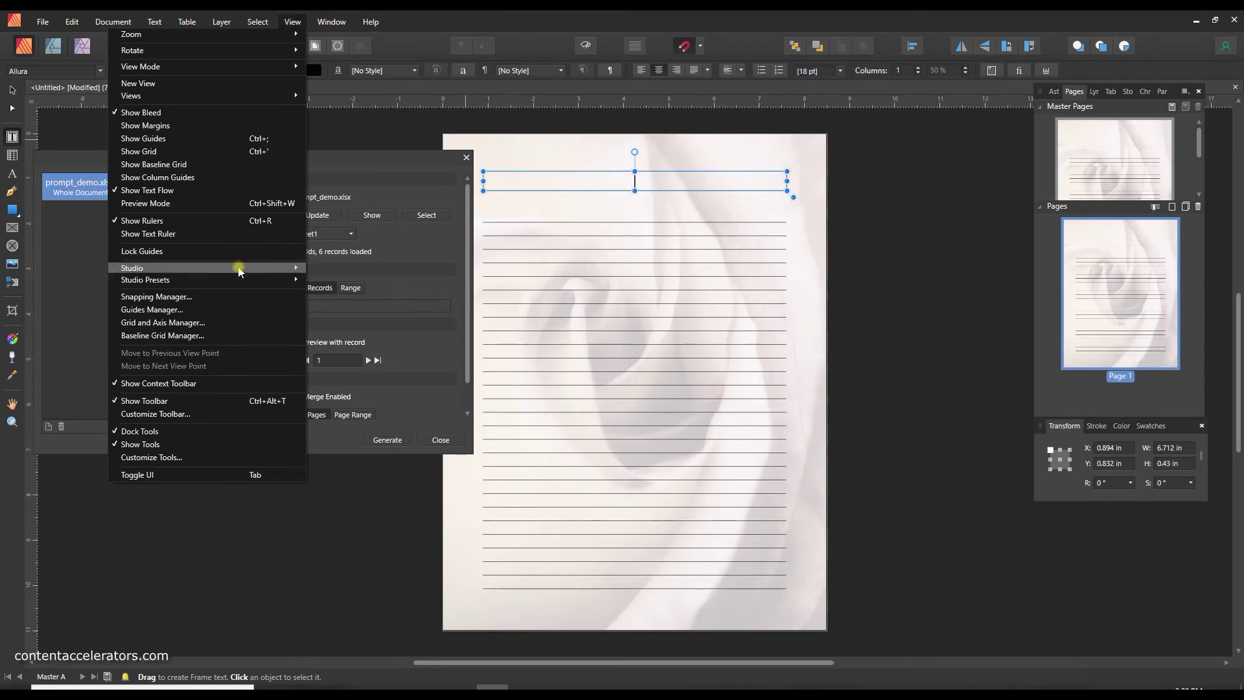
Insert the <Prompt> merge field from the Fields panel into the header frame
{"action": "mouse_move", "coordinate": [241, 270]}
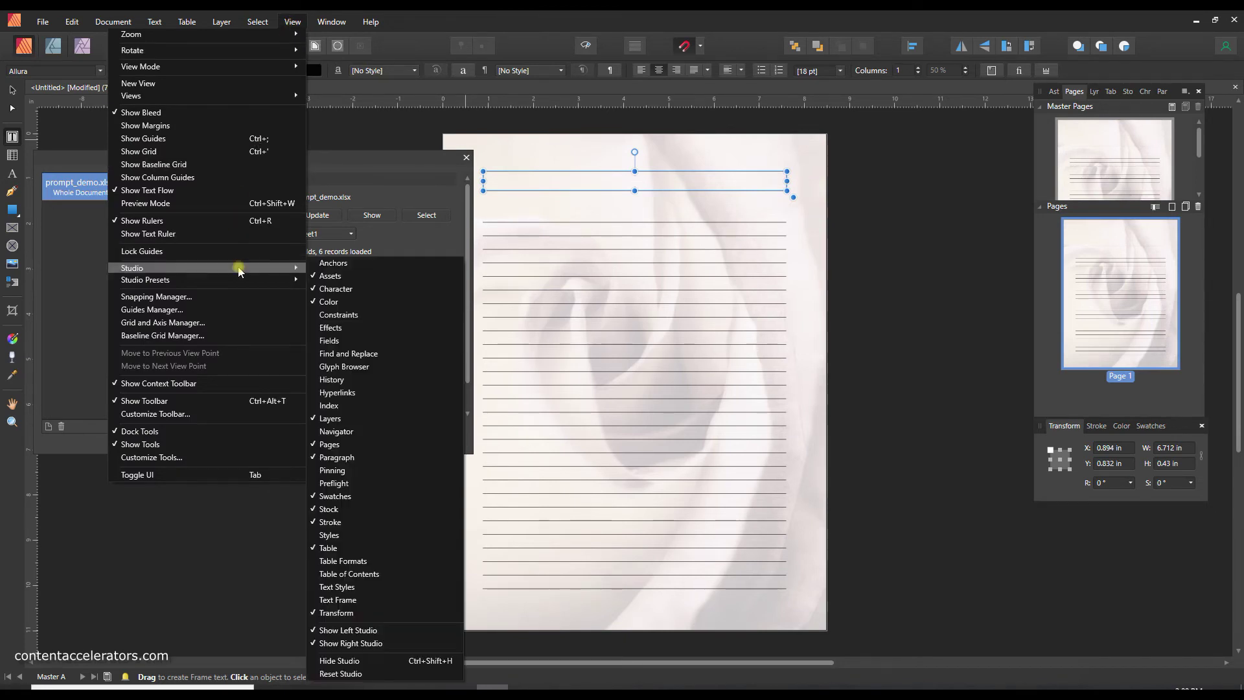
{"action": "left_click", "coordinate": [327, 341]}
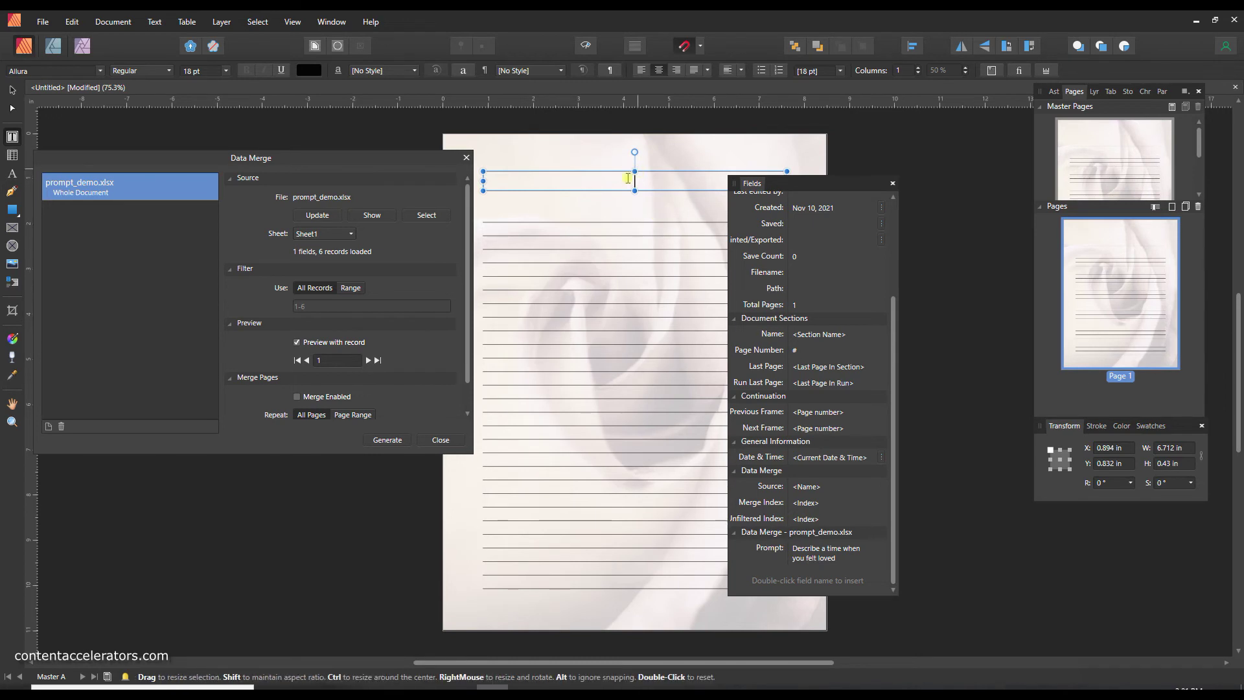
{"action": "double_click", "coordinate": [771, 550]}
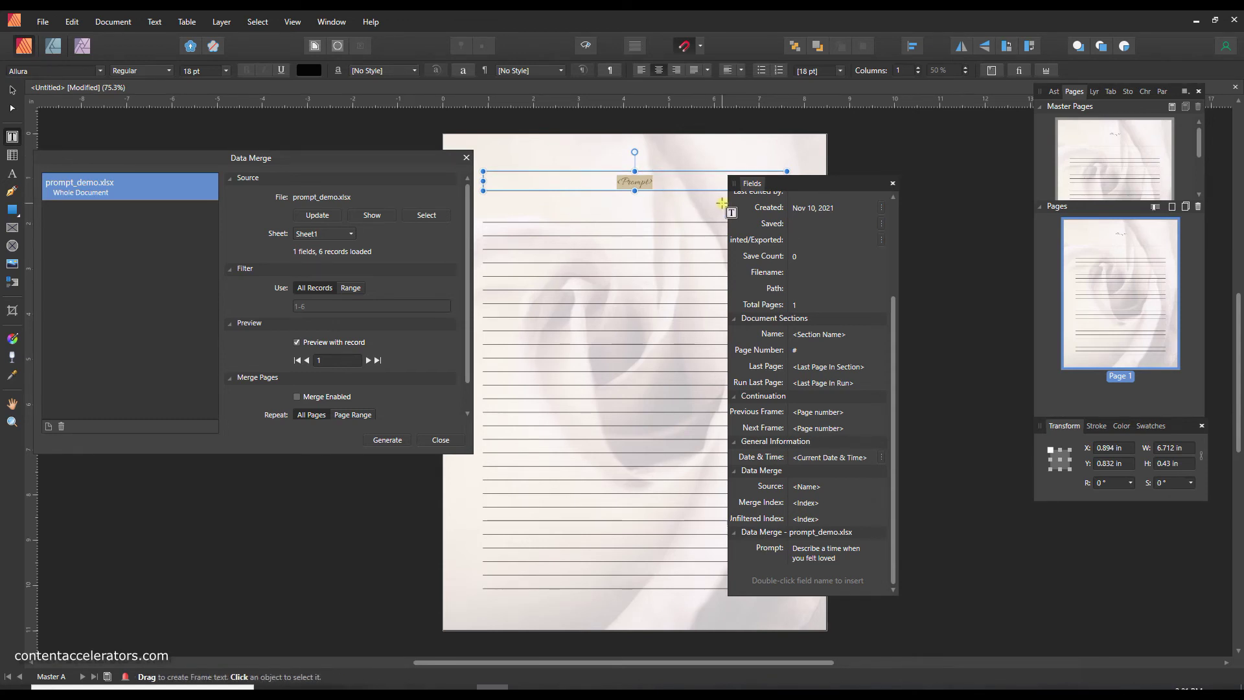
Check the <Prompt> field up close, exit the frame, and tick Merge Enabled
{"action": "key", "text": "ctrl+equal"}
{"action": "key", "text": "ctrl+equal"}
{"action": "key", "text": "ctrl+equal"}
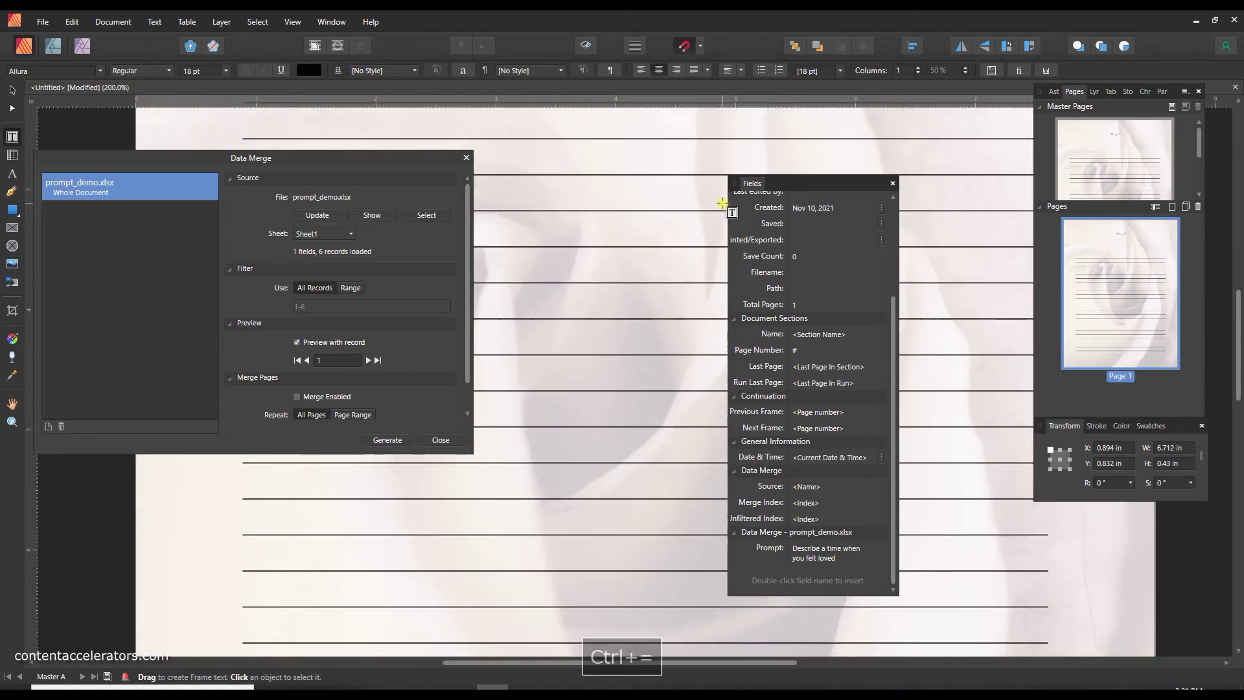
{"action": "scroll", "coordinate": [722, 203], "scroll_direction": "up", "scroll_amount": 5}
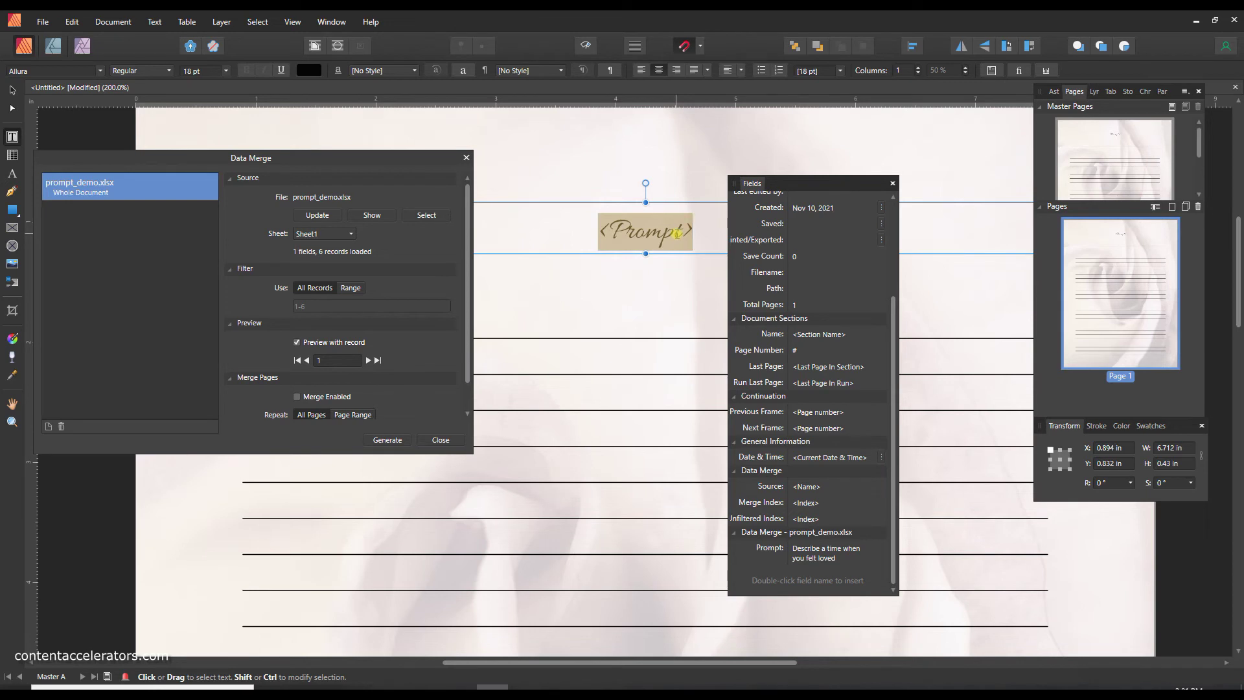
{"action": "key", "text": "ctrl+minus"}
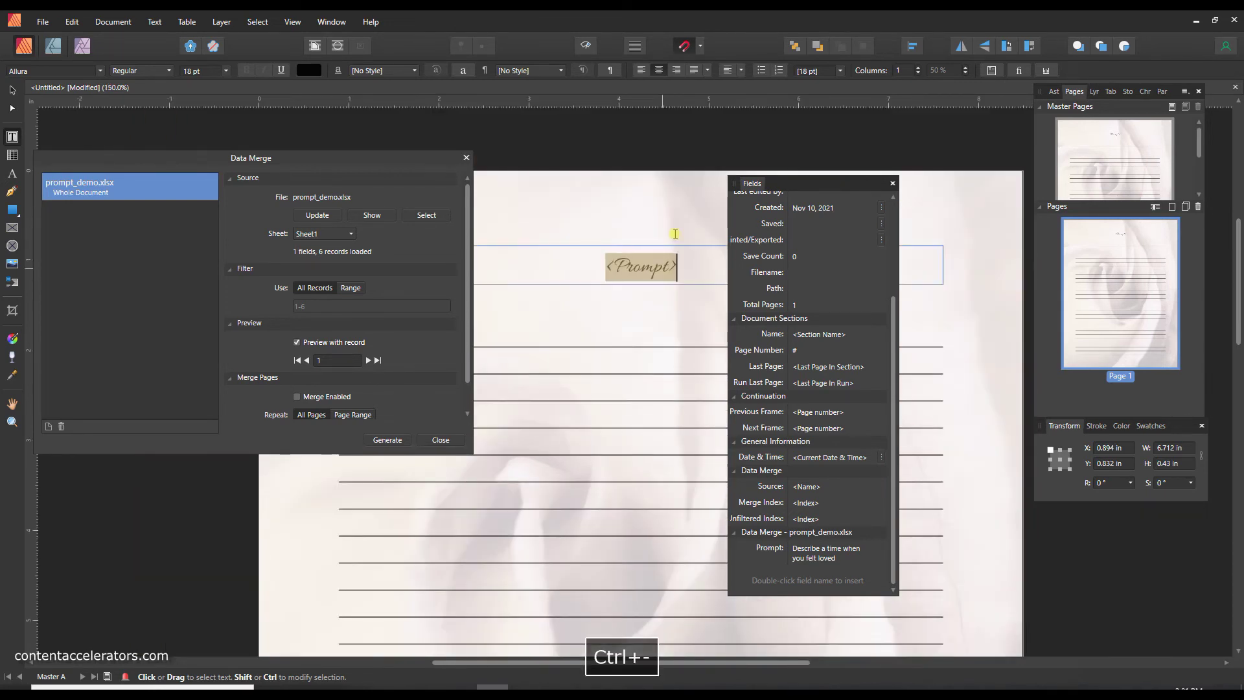
{"action": "key", "text": "Escape"}
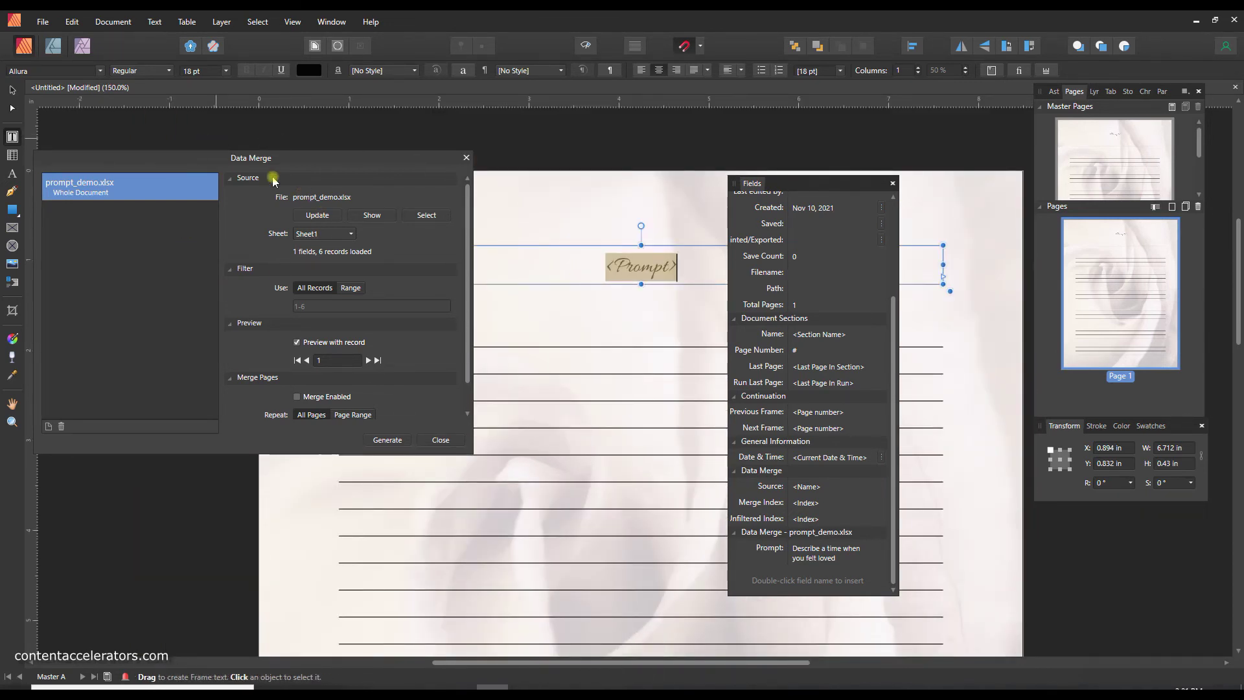
{"action": "left_click", "coordinate": [326, 395]}
Generate the six-page merged journal, agreeing to update the outdated source data
{"action": "left_click", "coordinate": [387, 440]}
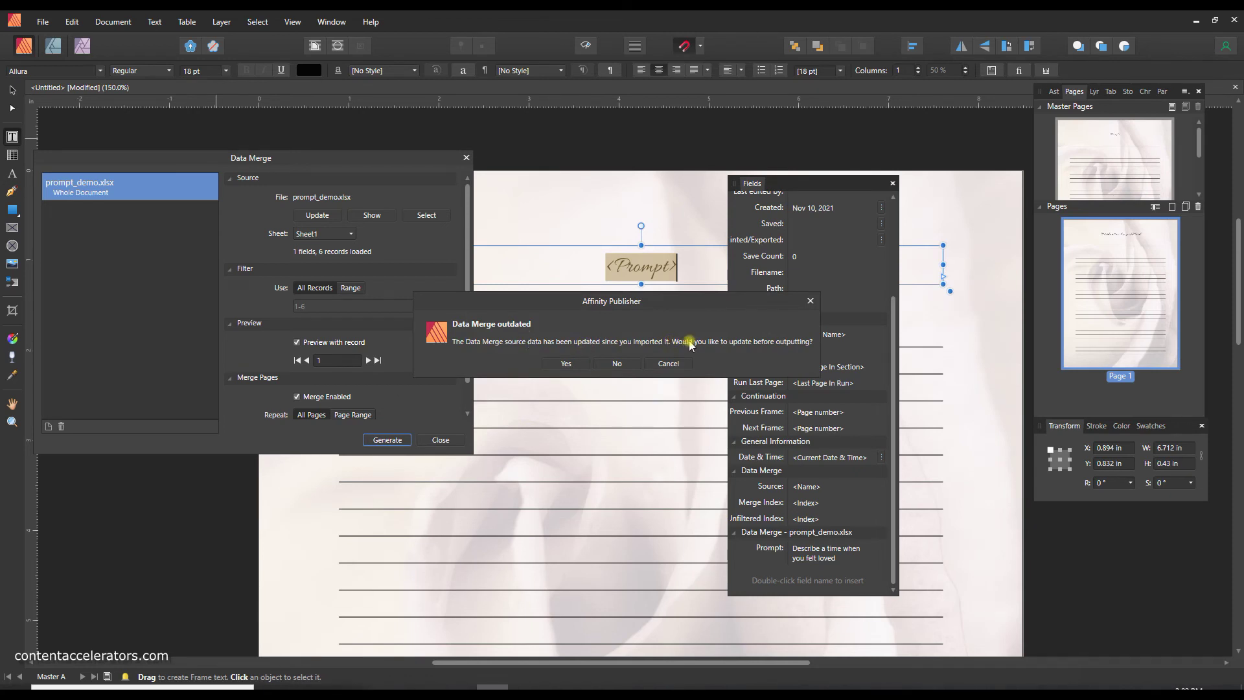
{"action": "left_click", "coordinate": [564, 363]}
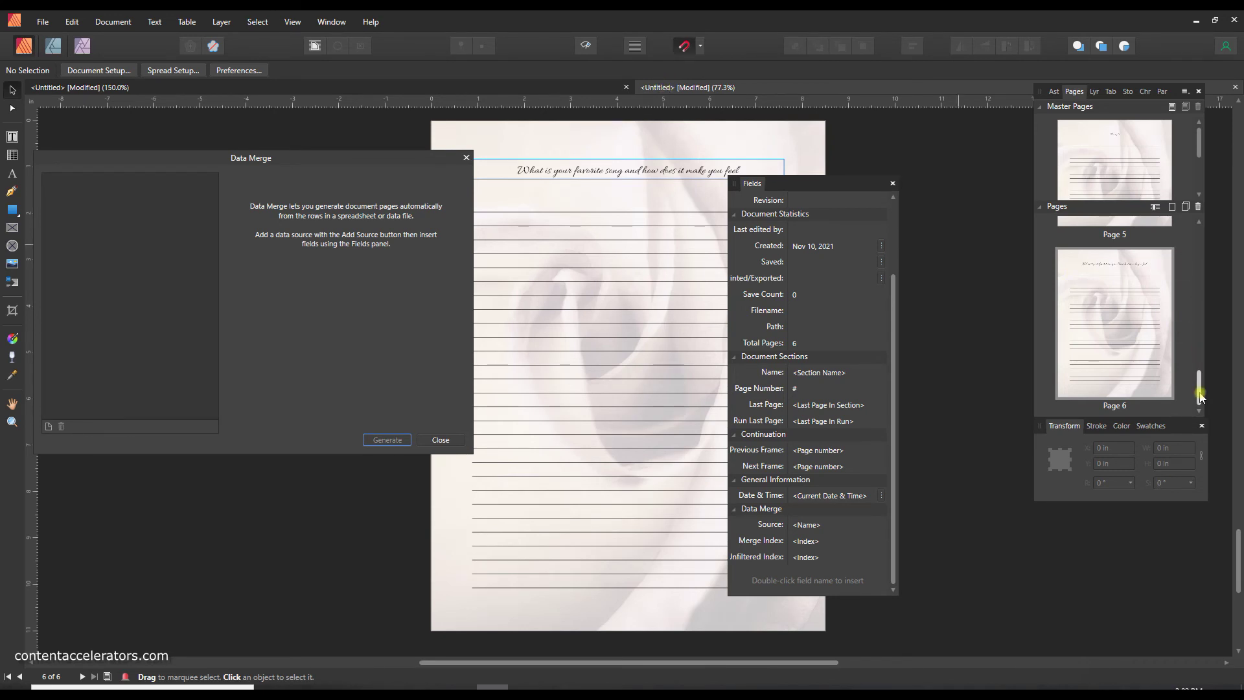
{"action": "left_click_drag", "start_coordinate": [1196, 387], "coordinate": [1194, 247]}
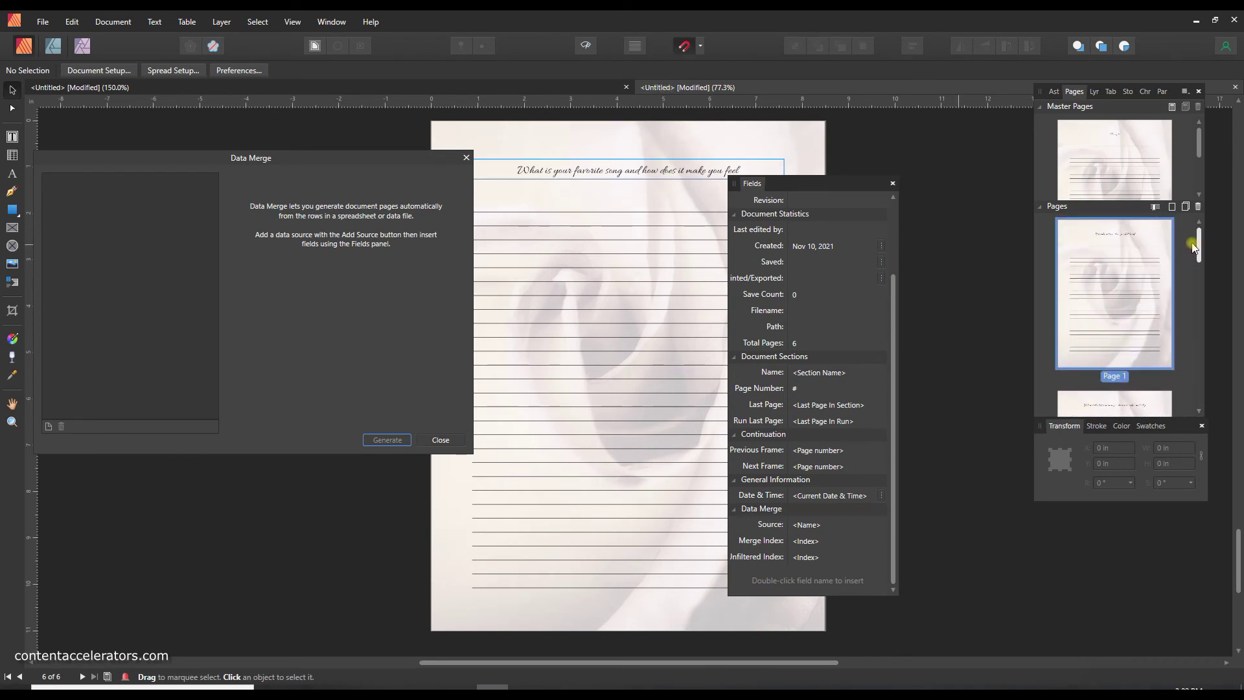
Go to page 1 of the merged document, move the Fields panel left, and zoom to 100%
{"action": "double_click", "coordinate": [1138, 272]}
{"action": "left_click_drag", "start_coordinate": [880, 187], "coordinate": [327, 150]}
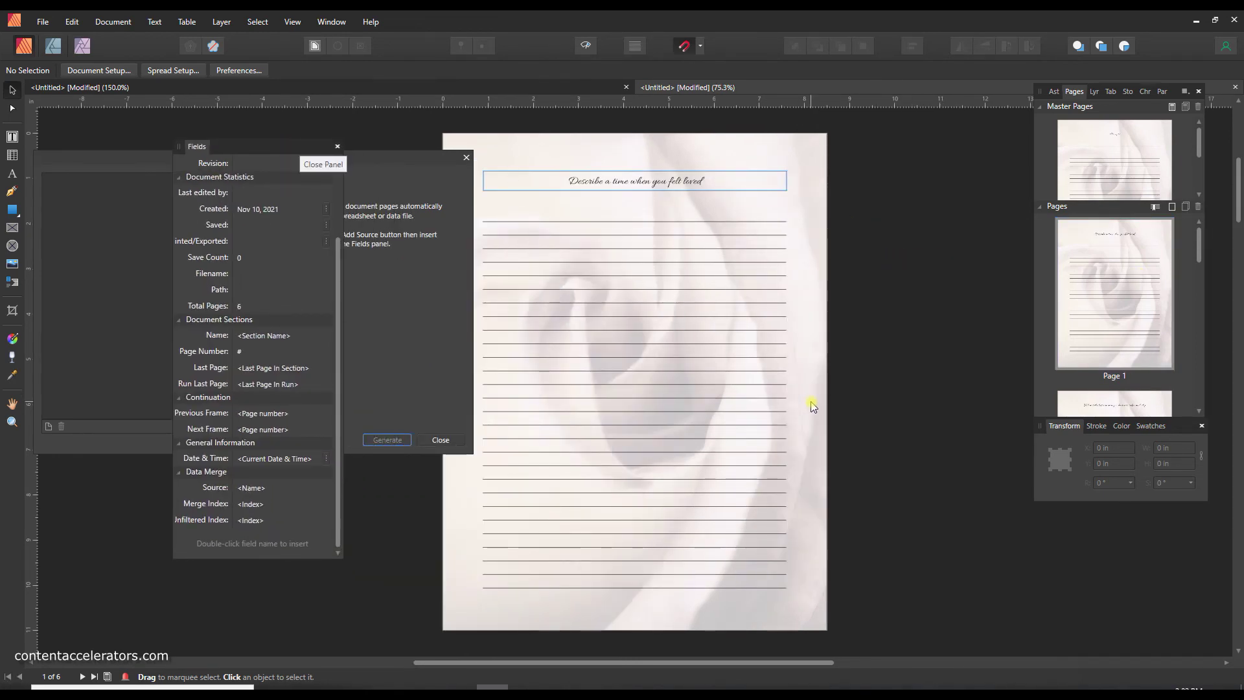
{"action": "key", "text": "ctrl+equal"}
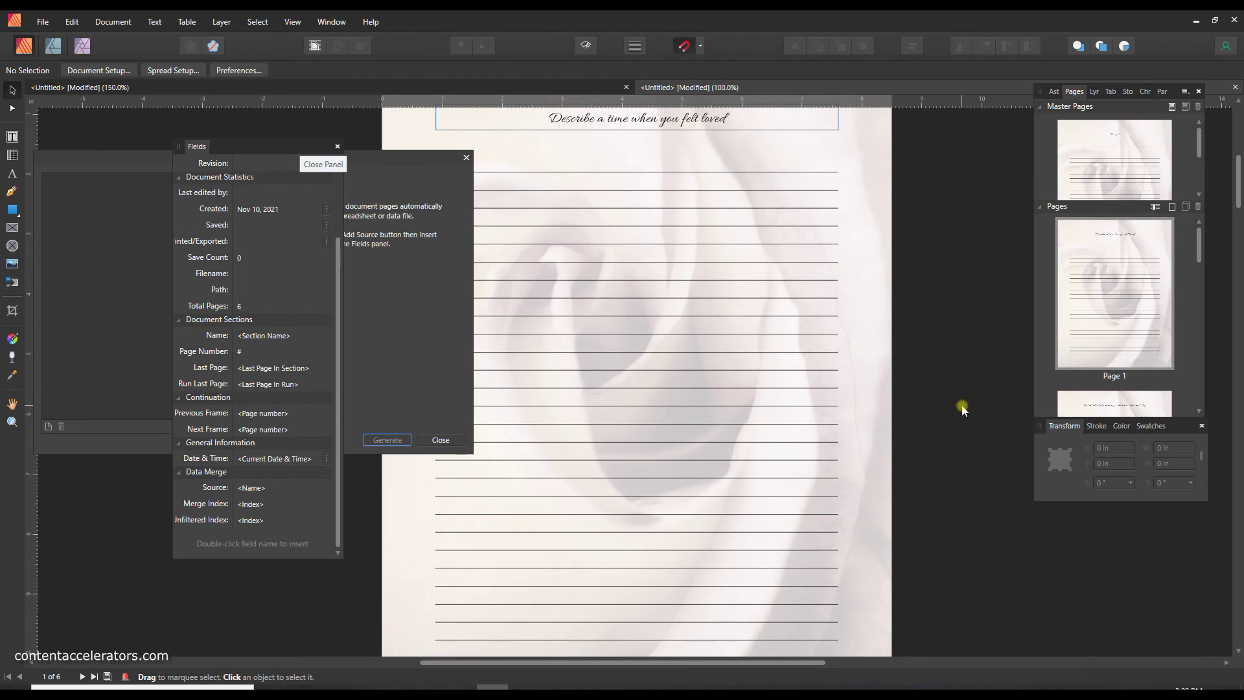
Scroll through all six pages to review each prompt, then return to page 1
{"action": "scroll", "coordinate": [963, 409], "scroll_direction": "down", "scroll_amount": 8}
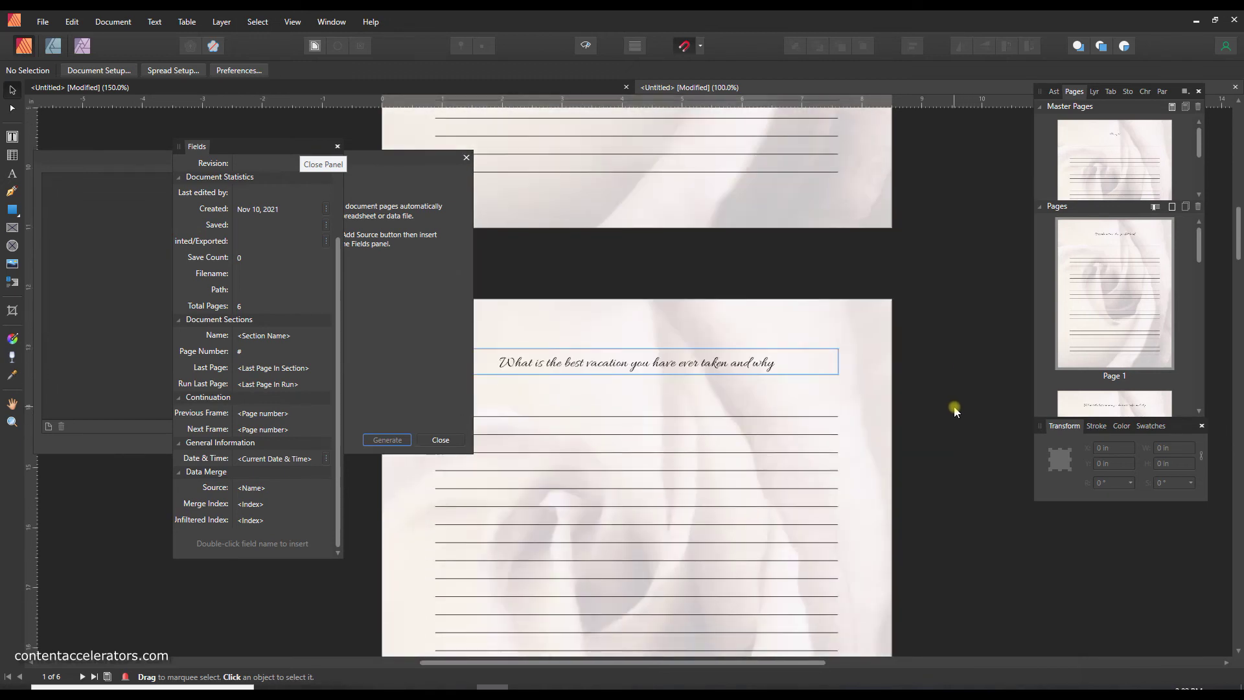
{"action": "scroll", "coordinate": [955, 411], "scroll_direction": "down", "scroll_amount": 4}
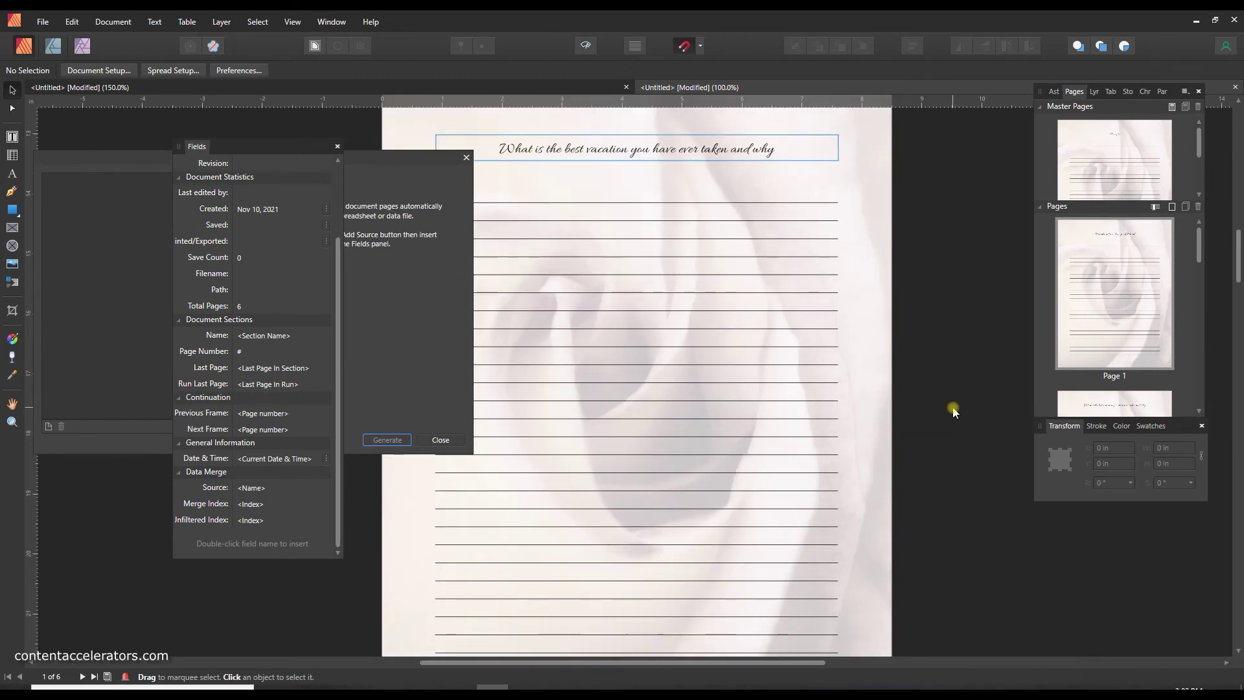
{"action": "scroll", "coordinate": [953, 410], "scroll_direction": "down", "scroll_amount": 8}
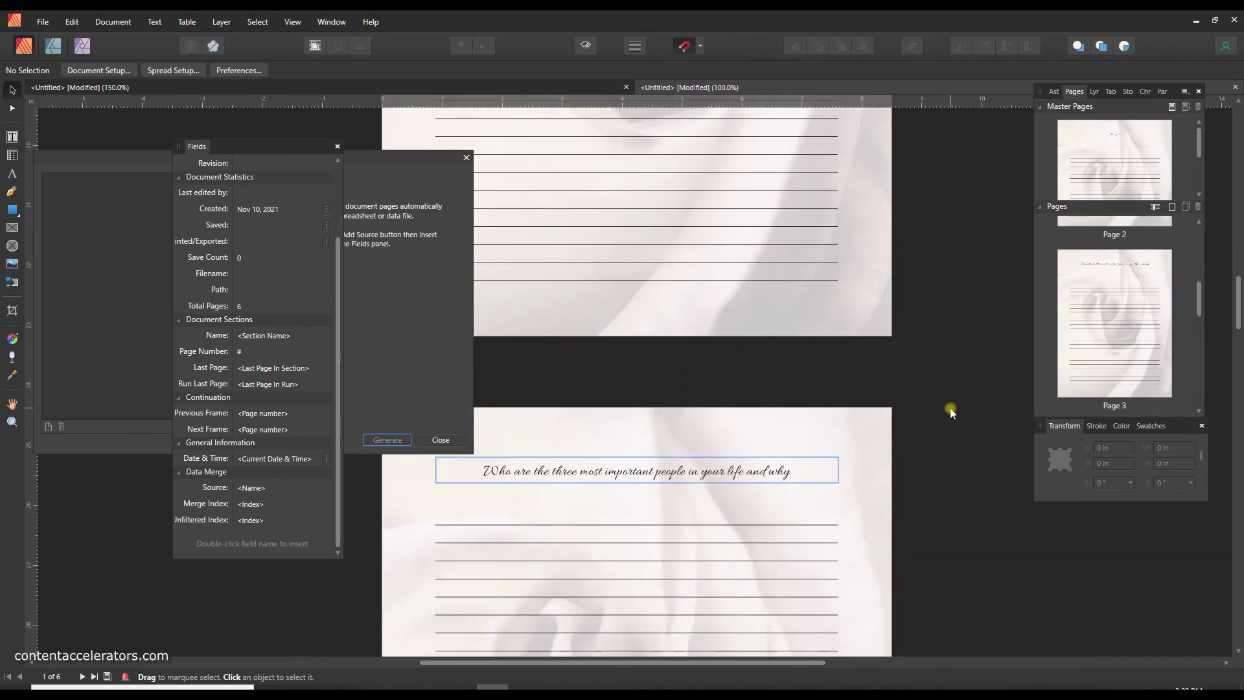
{"action": "scroll", "coordinate": [950, 412], "scroll_direction": "down", "scroll_amount": 6}
{"action": "scroll", "coordinate": [949, 413], "scroll_direction": "down", "scroll_amount": 10}
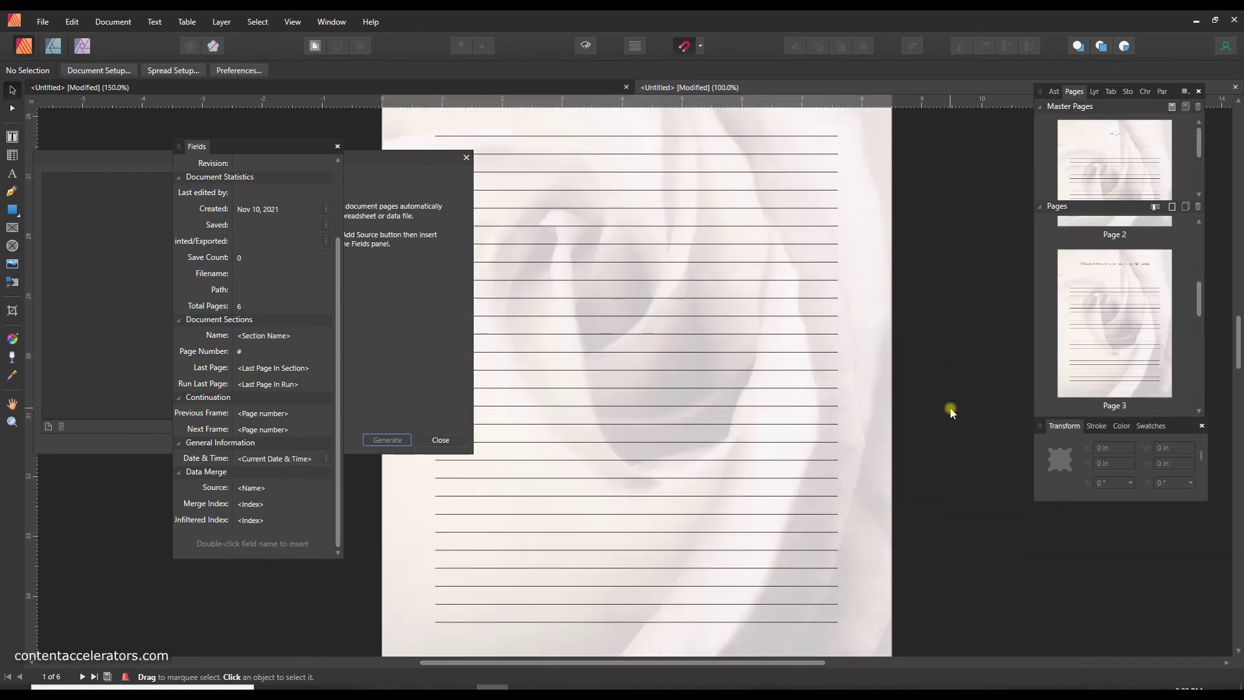
{"action": "scroll", "coordinate": [945, 413], "scroll_direction": "down", "scroll_amount": 8}
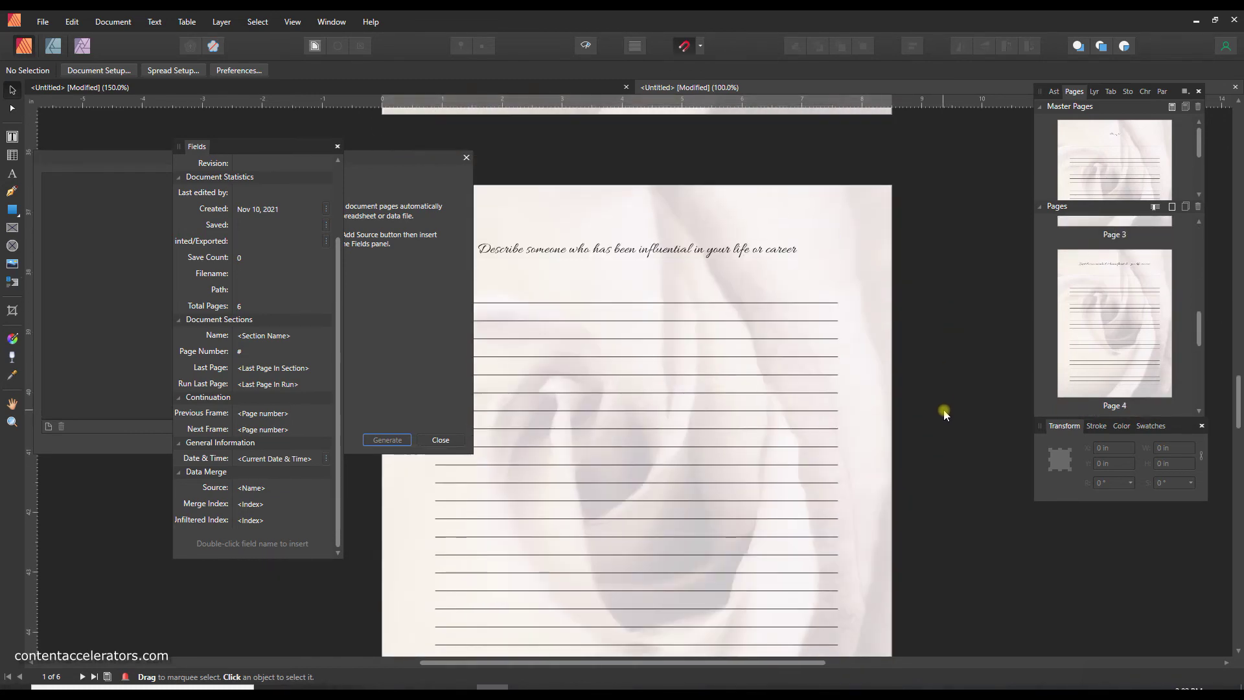
{"action": "scroll", "coordinate": [943, 414], "scroll_direction": "down", "scroll_amount": 10}
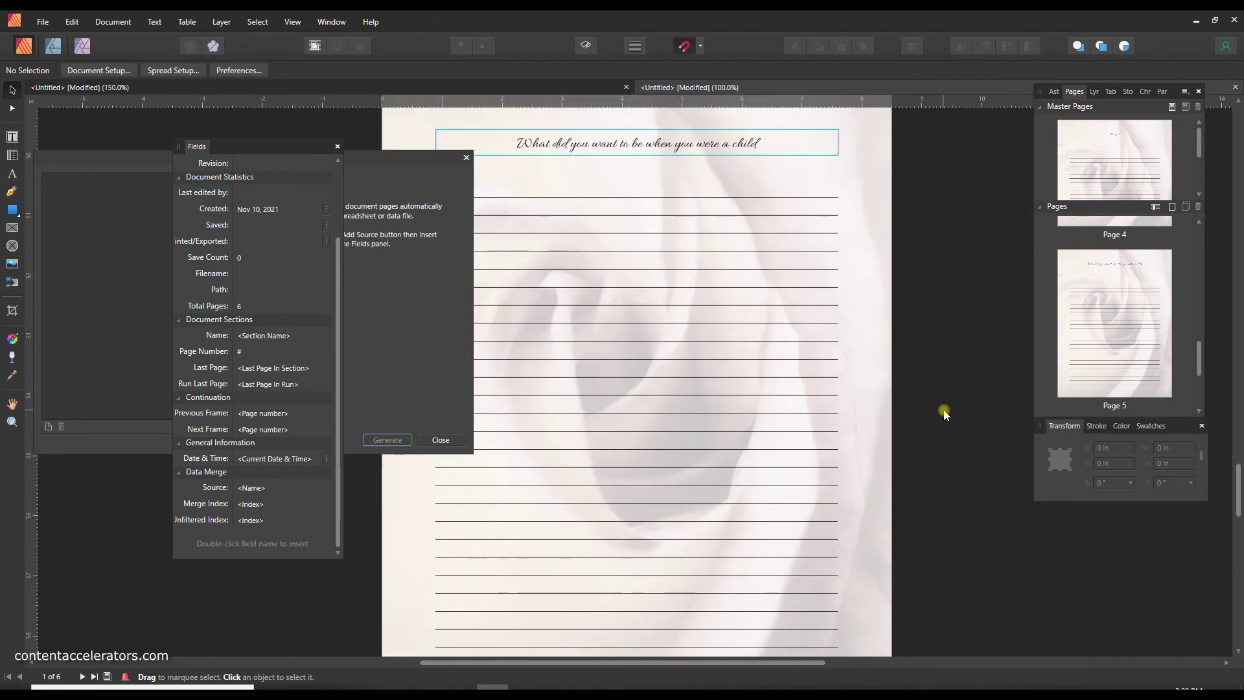
{"action": "scroll", "coordinate": [944, 415], "scroll_direction": "down", "scroll_amount": 8}
{"action": "scroll", "coordinate": [944, 417], "scroll_direction": "down", "scroll_amount": 10}
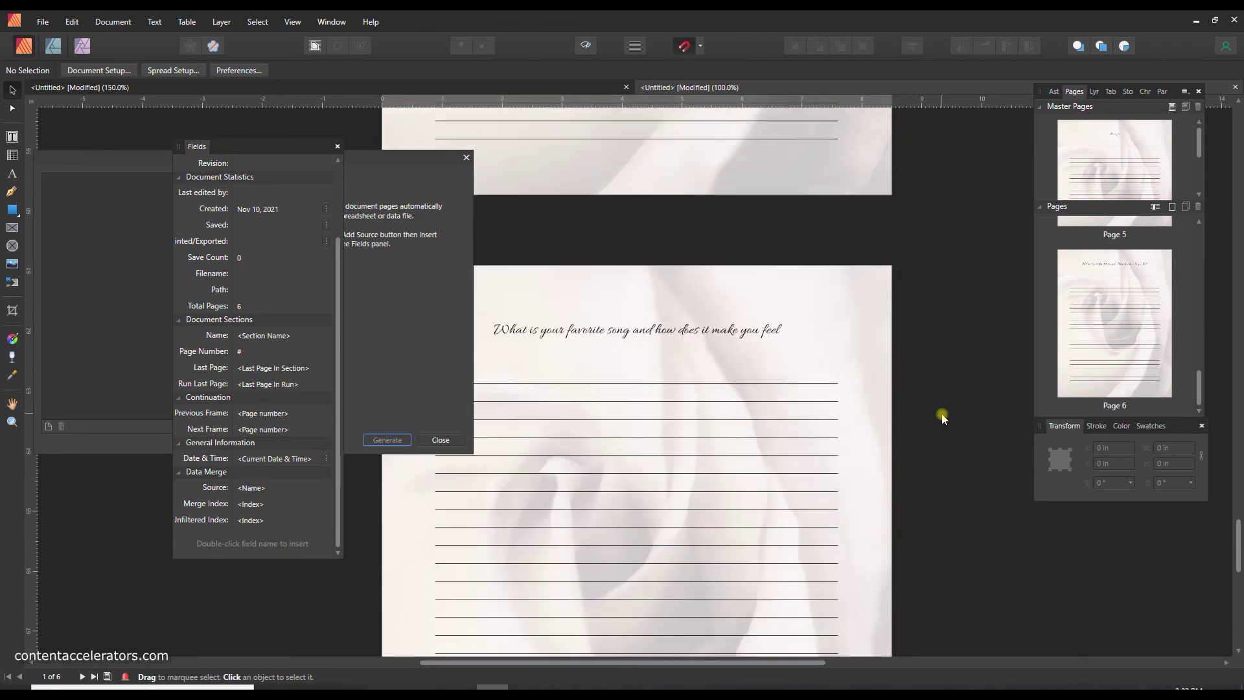
{"action": "scroll", "coordinate": [943, 418], "scroll_direction": "down", "scroll_amount": 2}
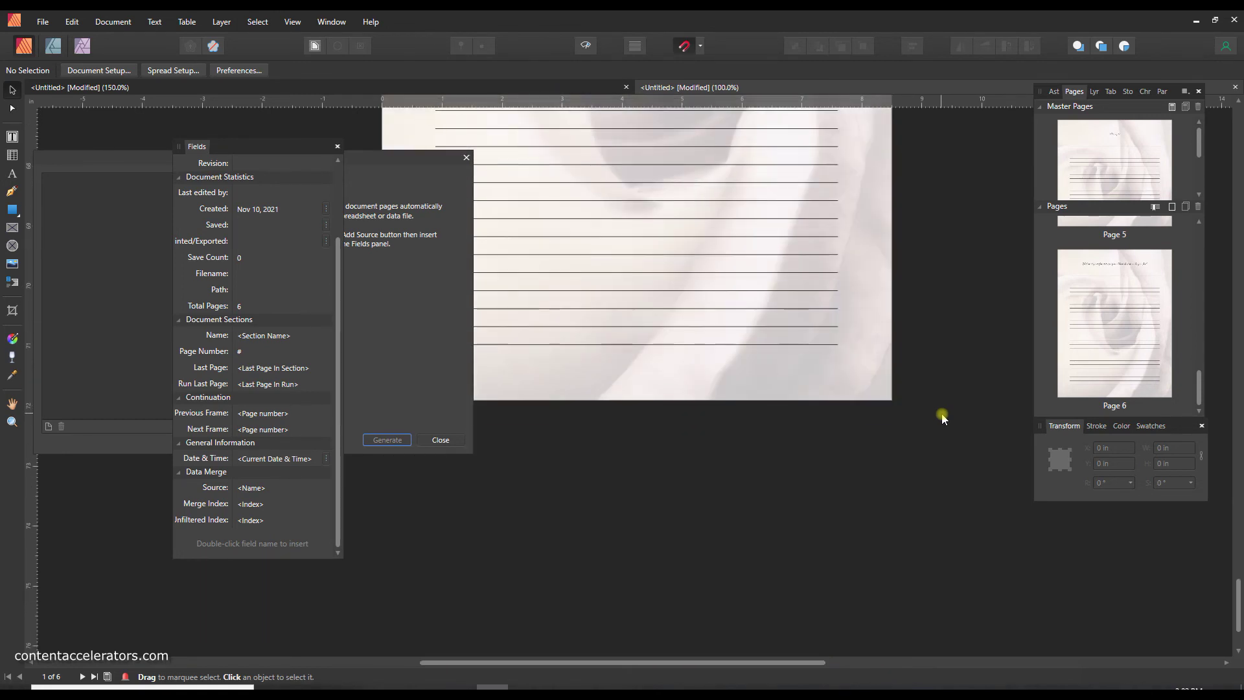
{"action": "left_click_drag", "start_coordinate": [1238, 609], "coordinate": [1239, 192]}
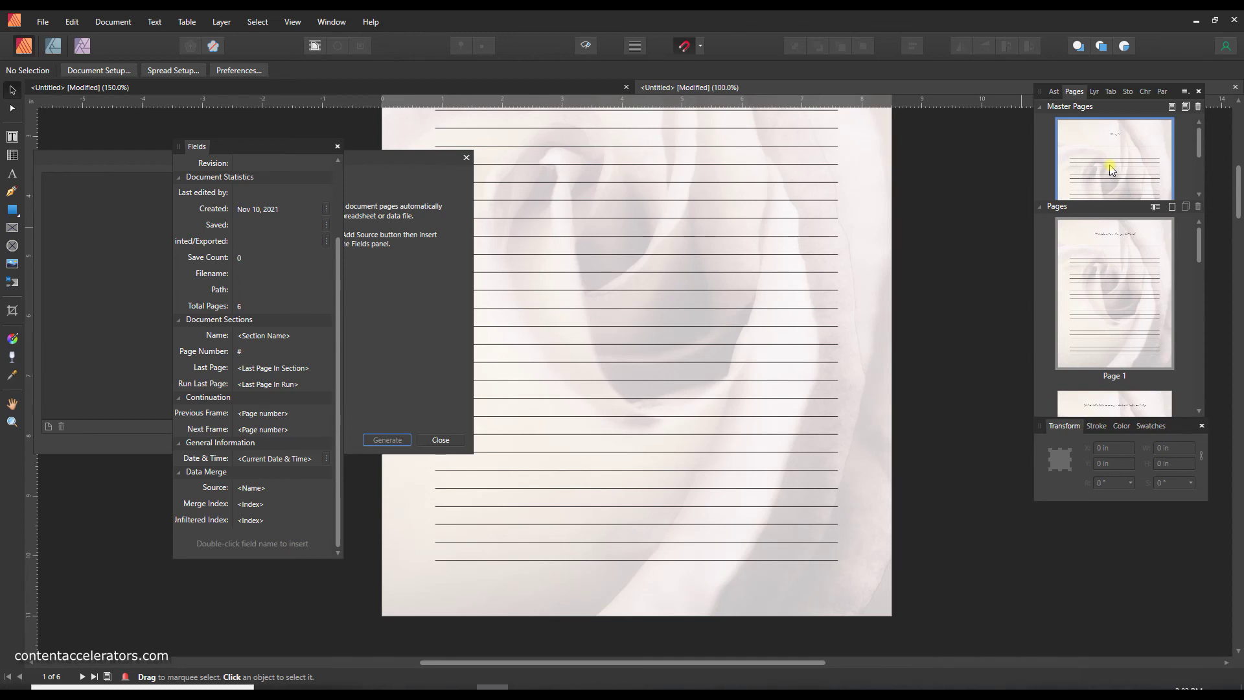
{"action": "left_click", "coordinate": [1112, 296]}
Scroll up to show page 1's heading 'Describe a time when you felt loved'
{"action": "scroll", "coordinate": [824, 230], "scroll_direction": "up", "scroll_amount": 4}
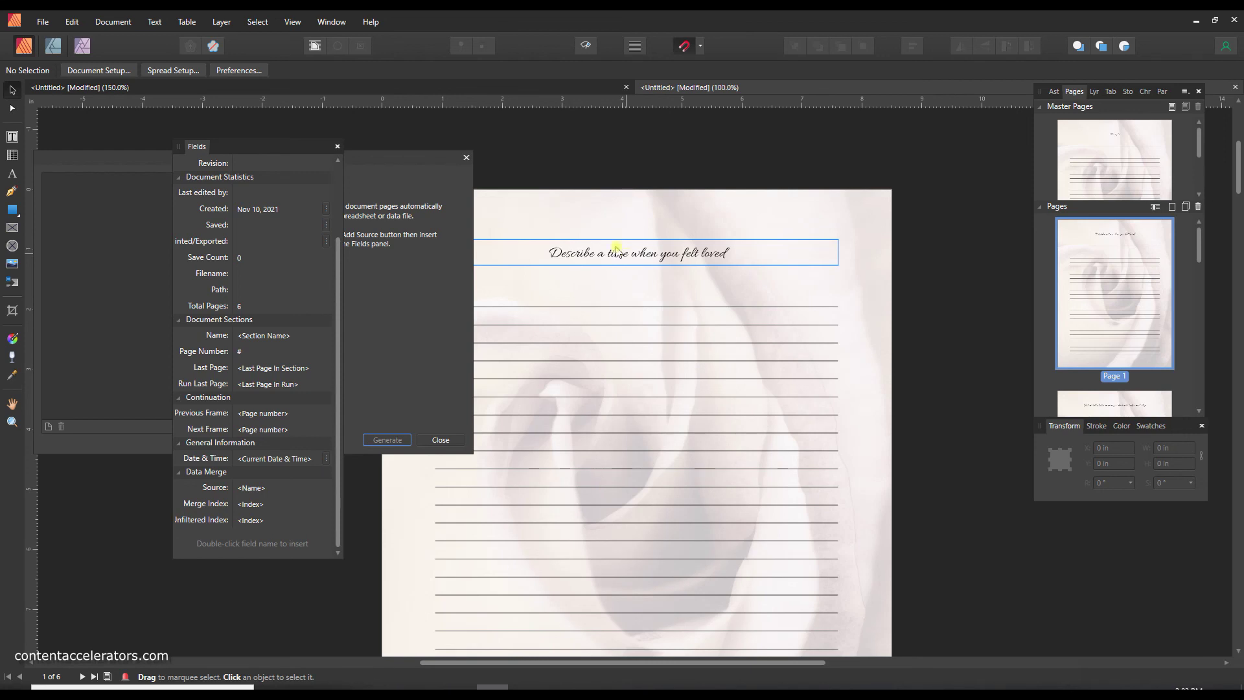
Drag the Fields panel down off the Data Merge dialog and bring it forward, leaving menus unchanged
{"action": "left_click_drag", "start_coordinate": [285, 147], "coordinate": [287, 296]}
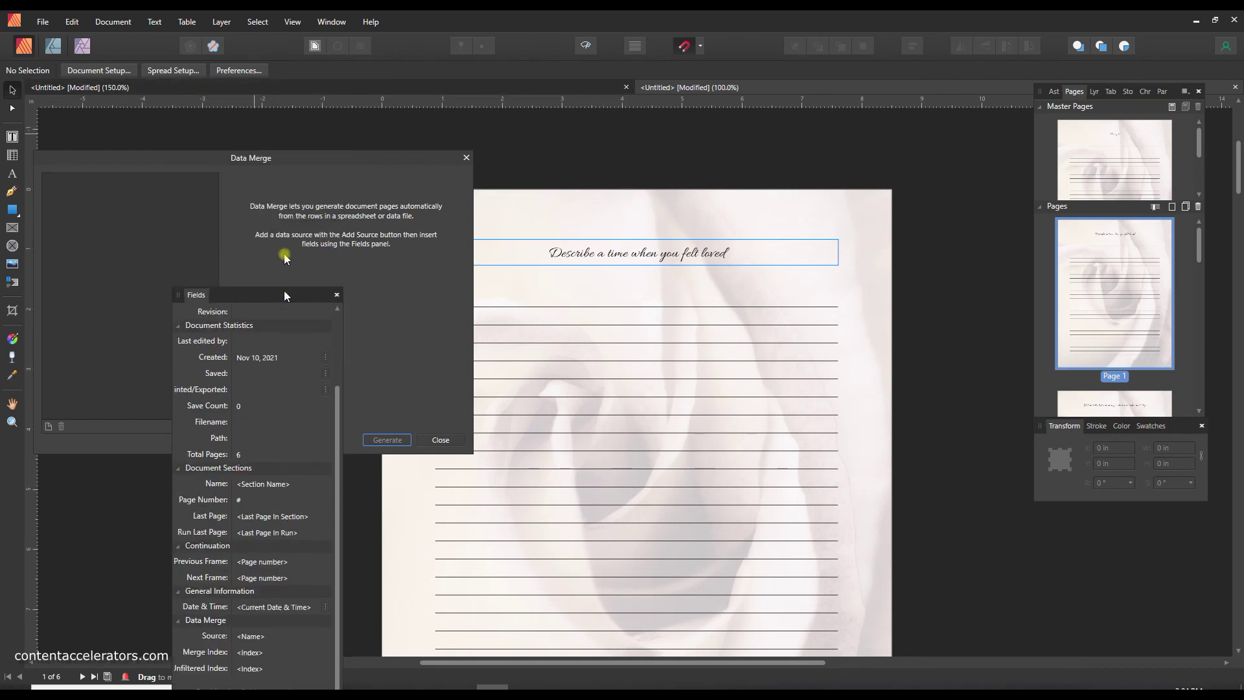
{"action": "left_click", "coordinate": [113, 19]}
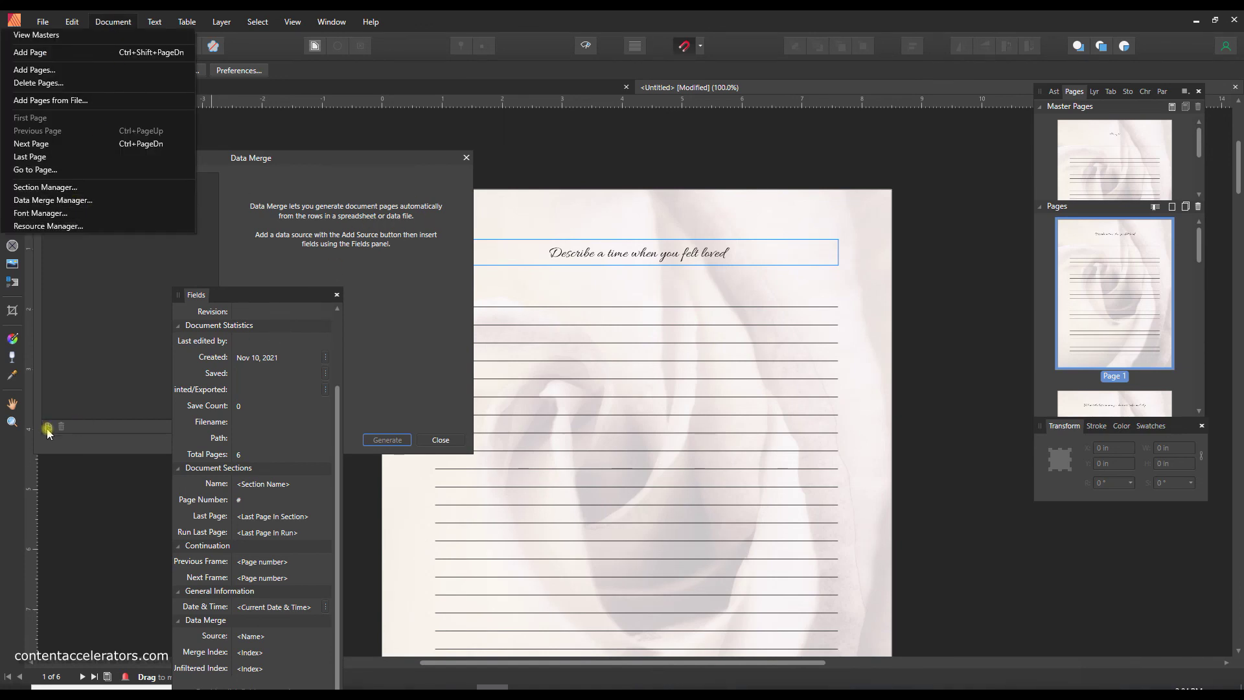
{"action": "left_click", "coordinate": [263, 244]}
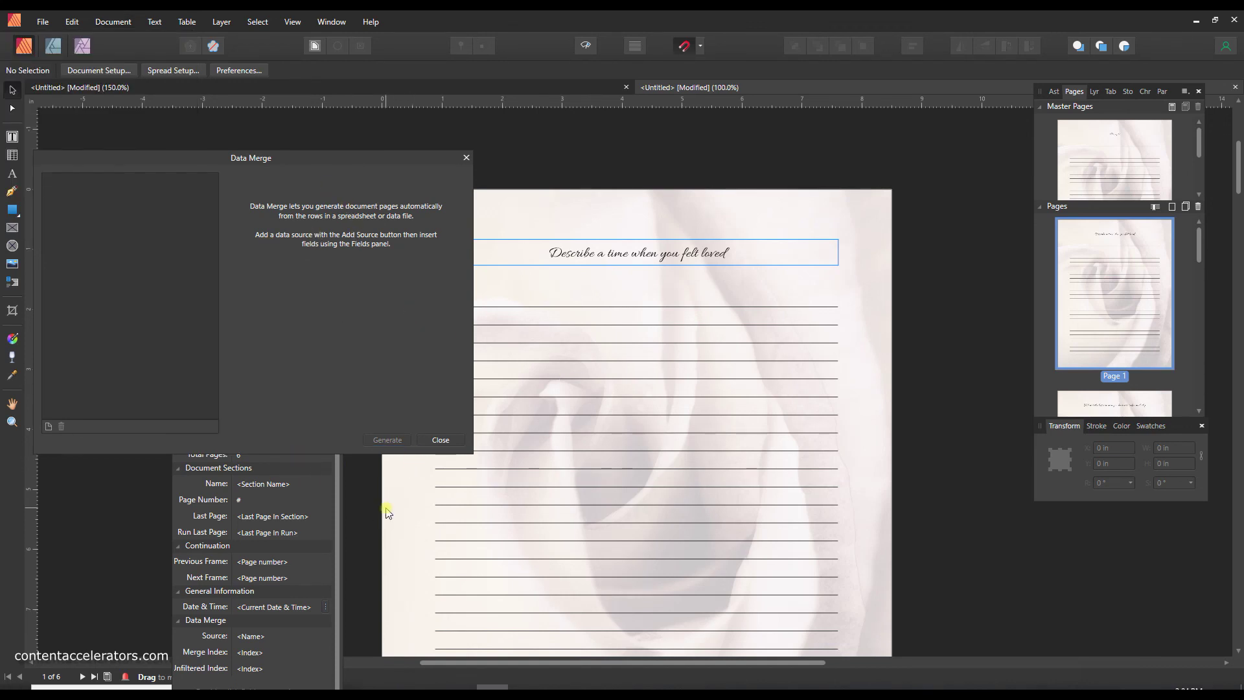
{"action": "left_click", "coordinate": [296, 493]}
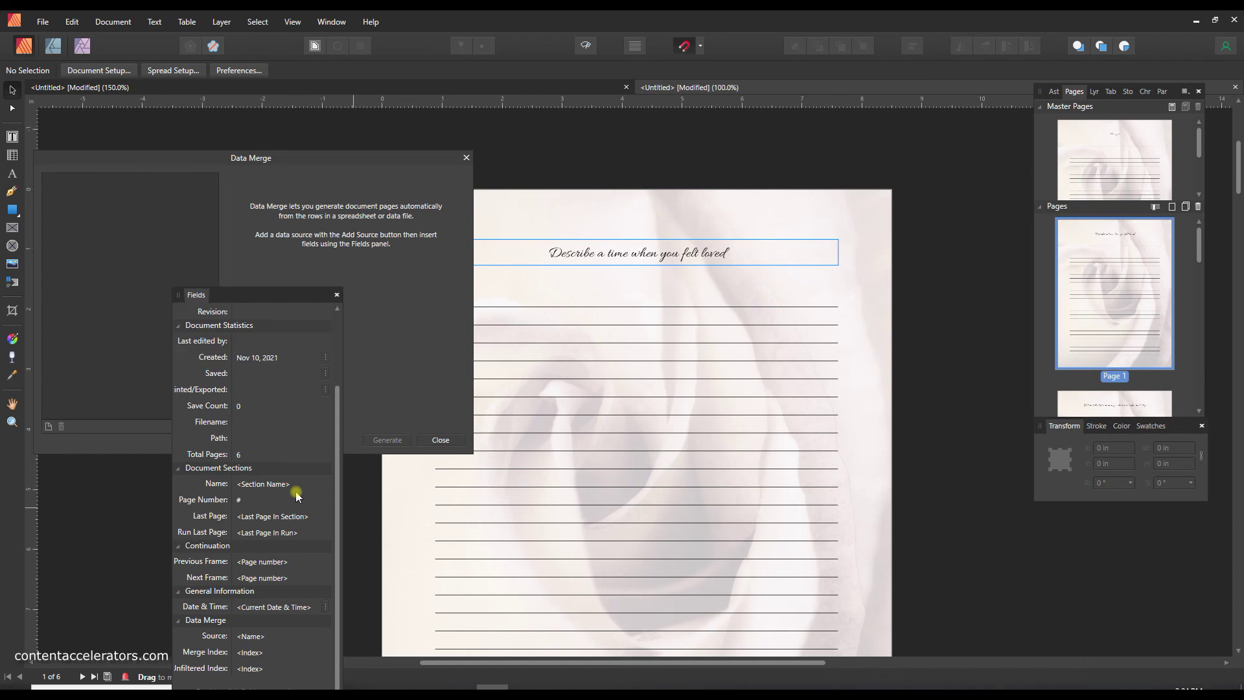
{"action": "left_click", "coordinate": [292, 22]}
{"action": "mouse_move", "coordinate": [204, 270]}
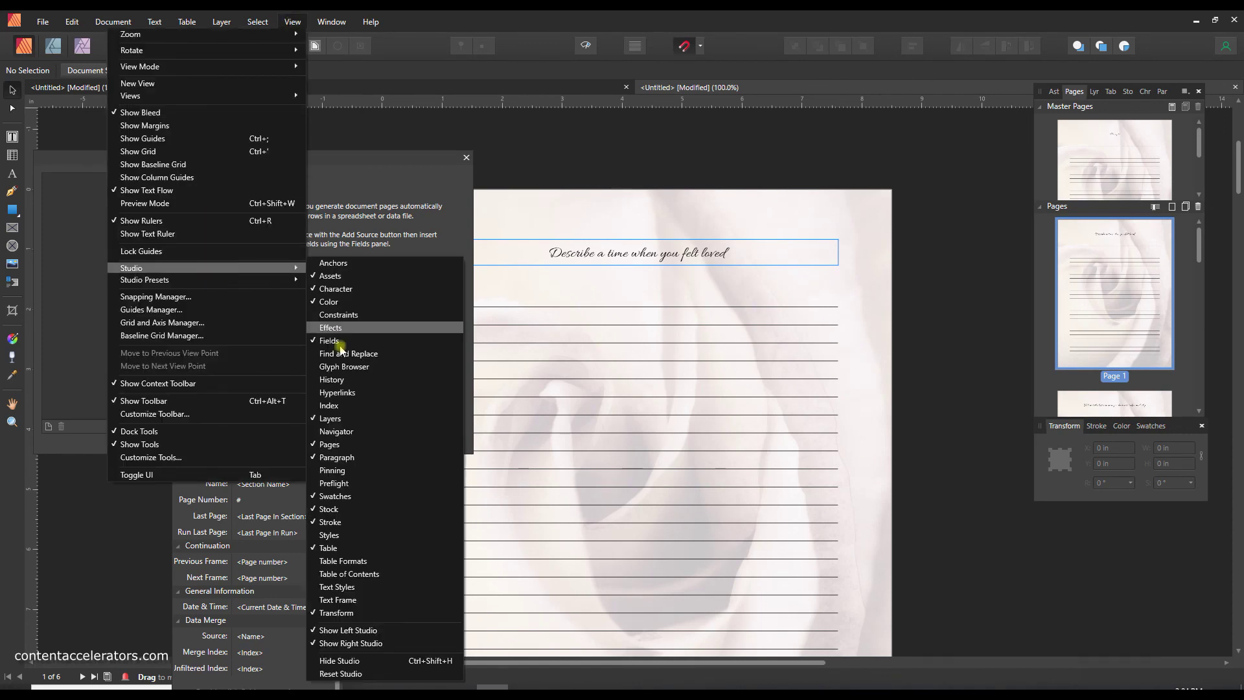
{"action": "left_click", "coordinate": [928, 344]}
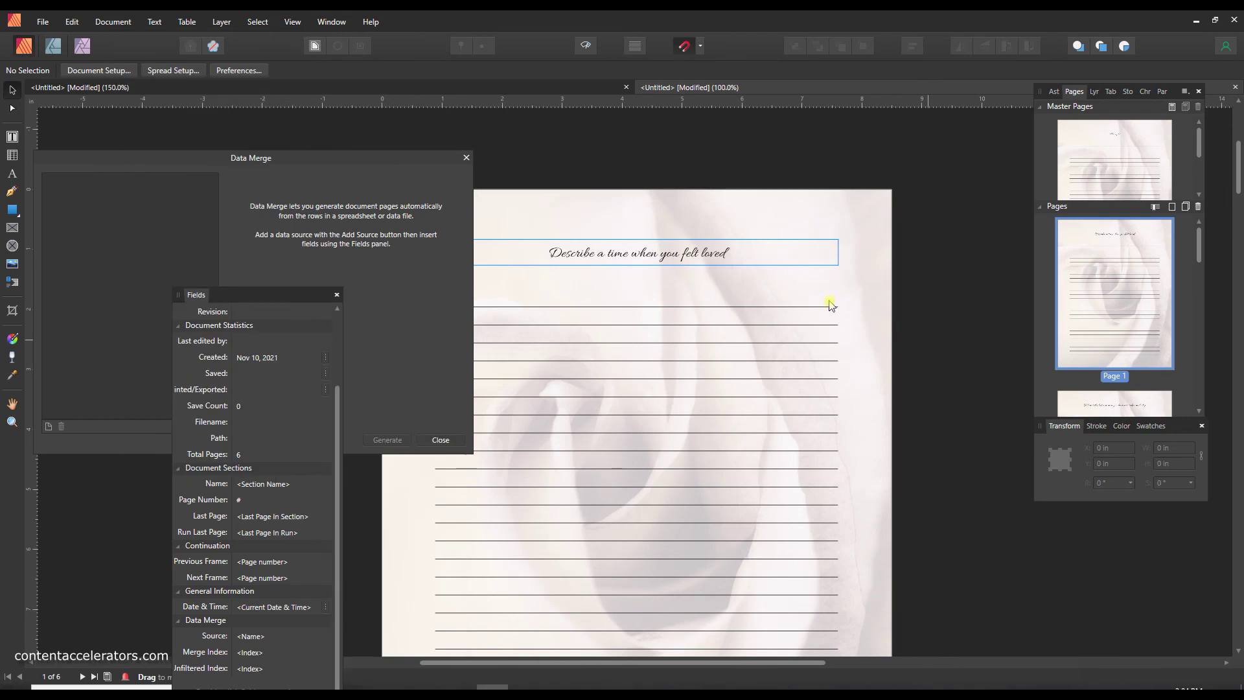